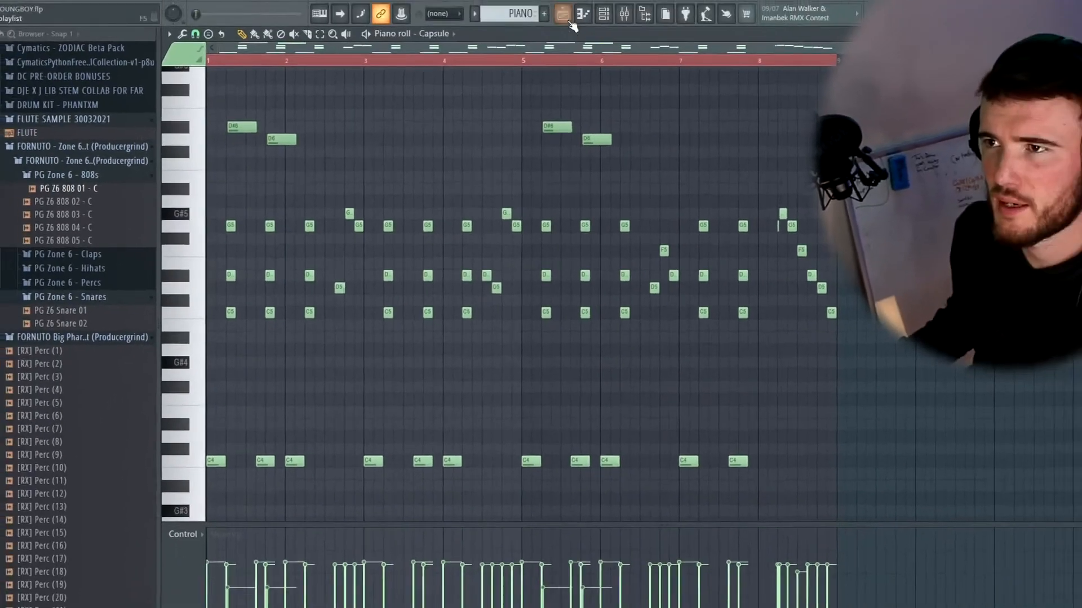
# Open the WremenaTwo instrument used by the BASS pattern from the channel rack, view it, and close it.
pyautogui.press('space')
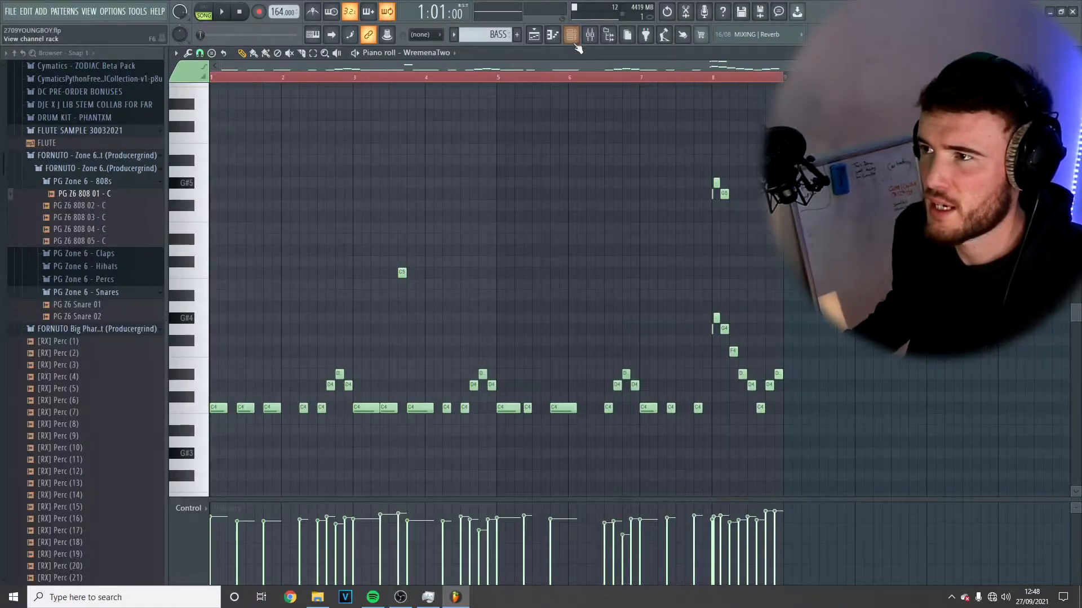
pyautogui.press('F6')
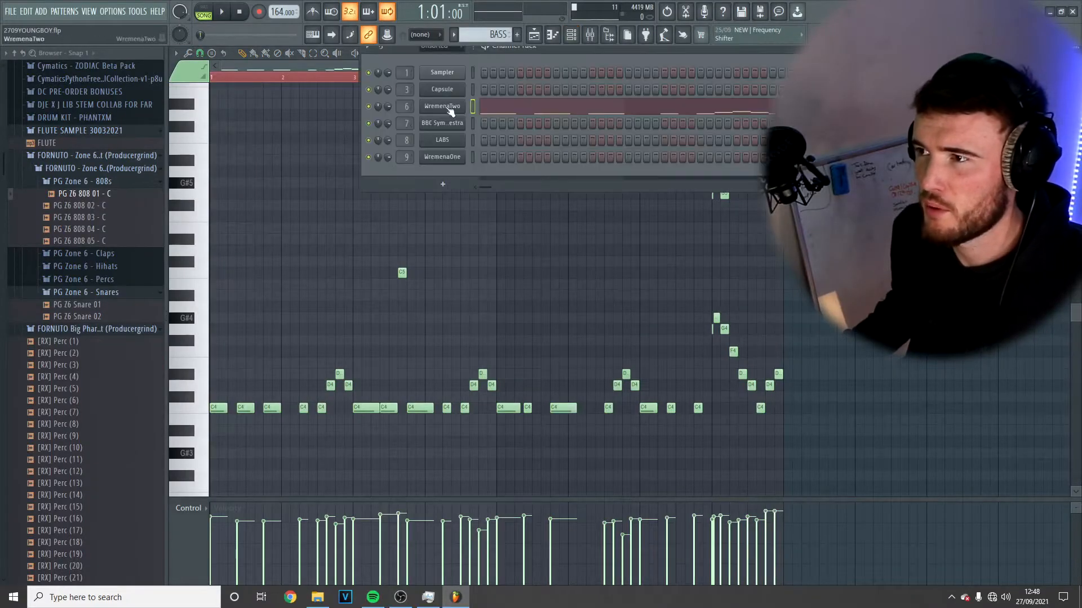
pyautogui.click(452, 107)
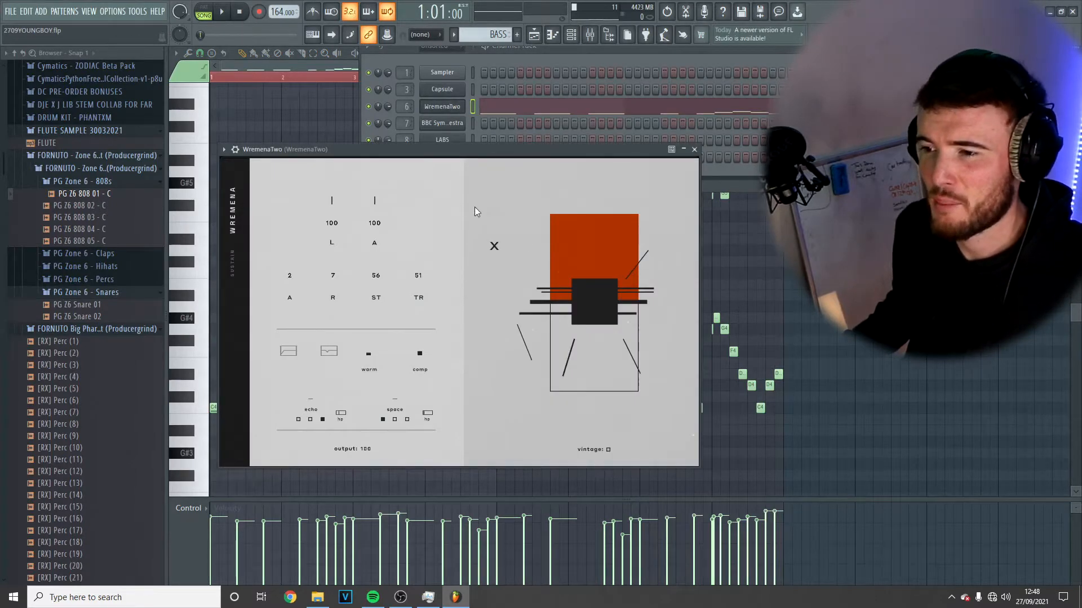
pyautogui.click(697, 151)
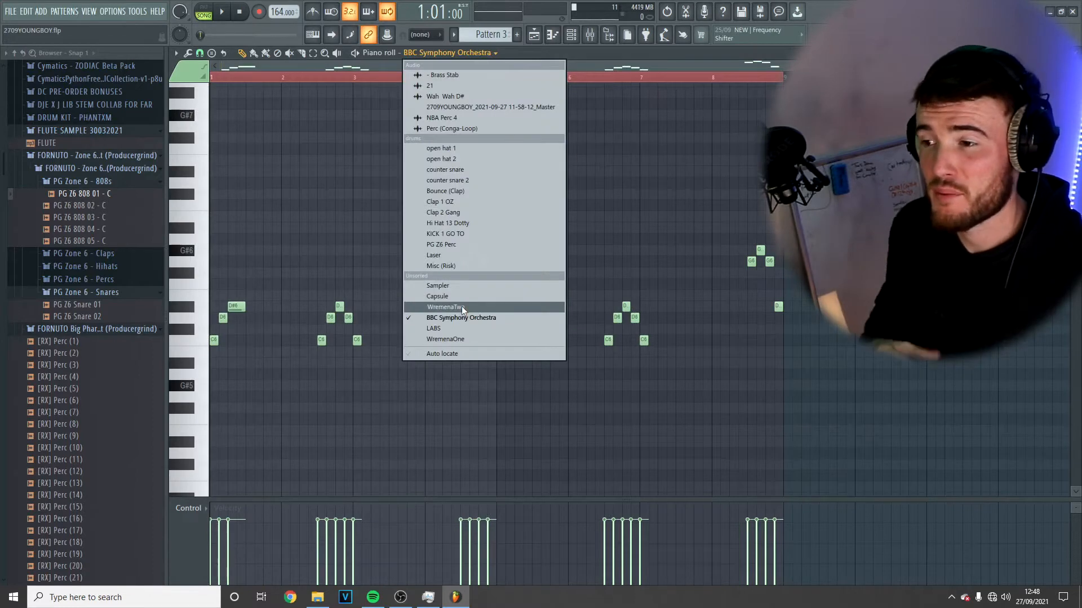
# Go to the playlist and open the first BASS clip on Track 2 in the piano roll.
pyautogui.click(461, 307)
pyautogui.click(534, 36)
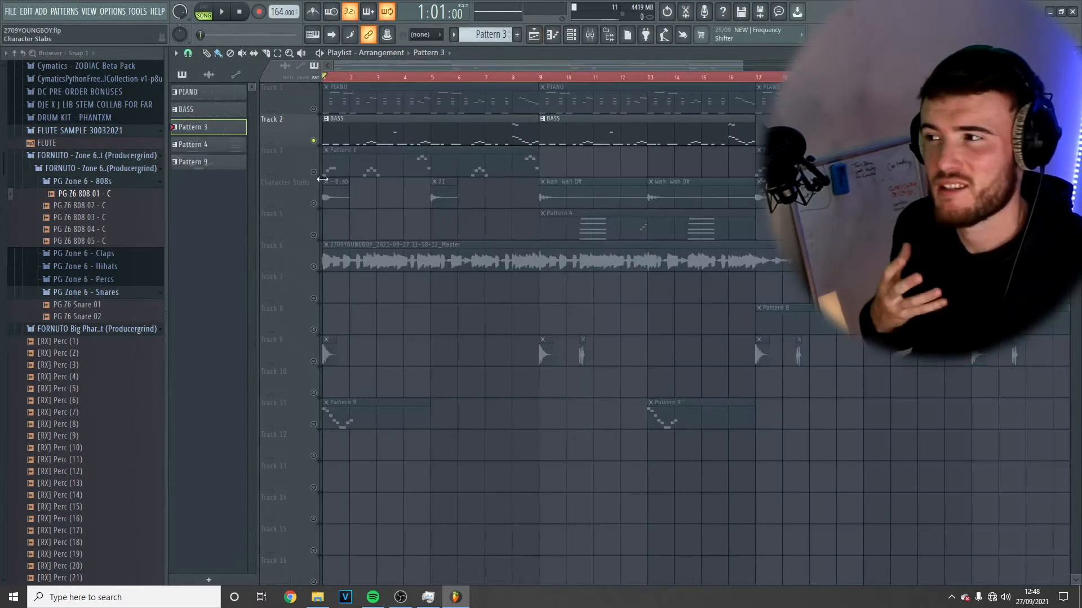
pyautogui.doubleClick(346, 136)
pyautogui.scroll(-10, 321, 161)
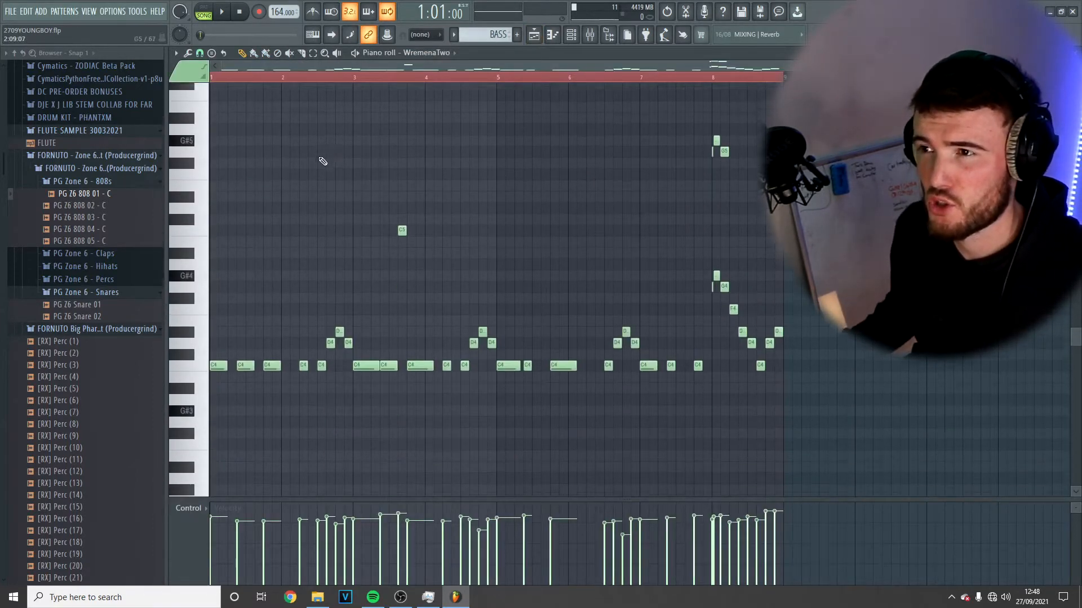
pyautogui.scroll(4, 316, 164)
# Show the channel rack again to inspect the WremenaTwo plugin behind the bass notes, and close the plugin.
pyautogui.click(574, 39)
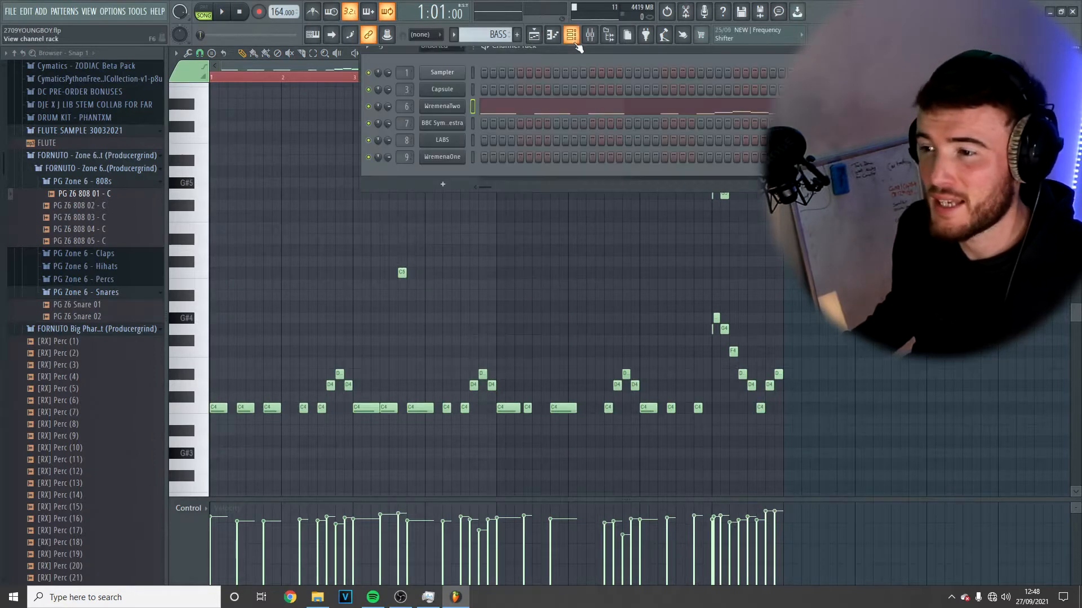
pyautogui.click(451, 107)
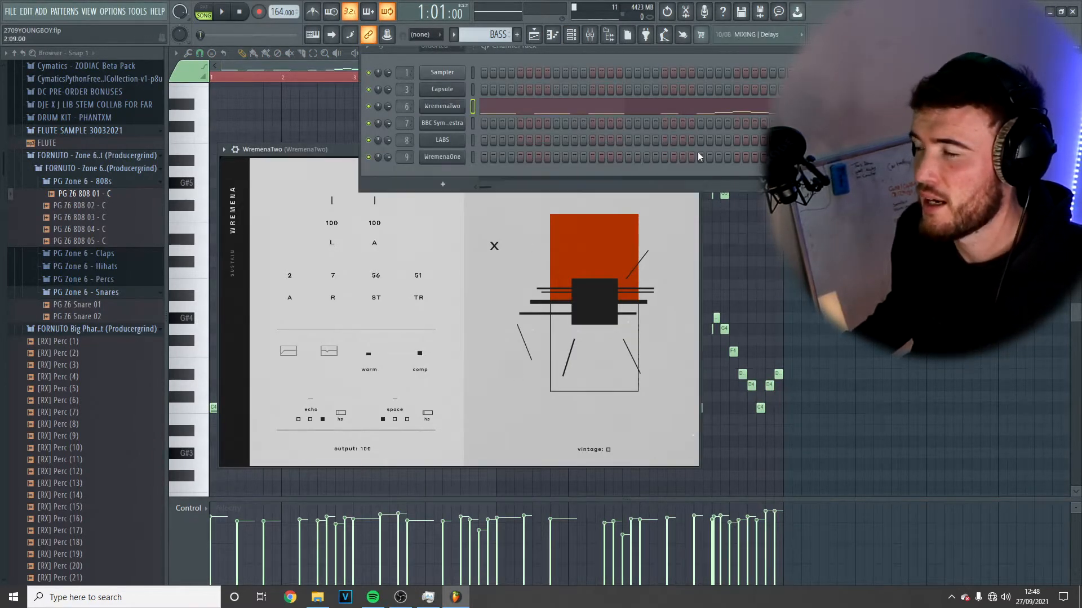
pyautogui.click(695, 150)
# Reopen the Track 2 BASS clip from the playlist and review its WremenaTwo notes during playback.
pyautogui.click(451, 52)
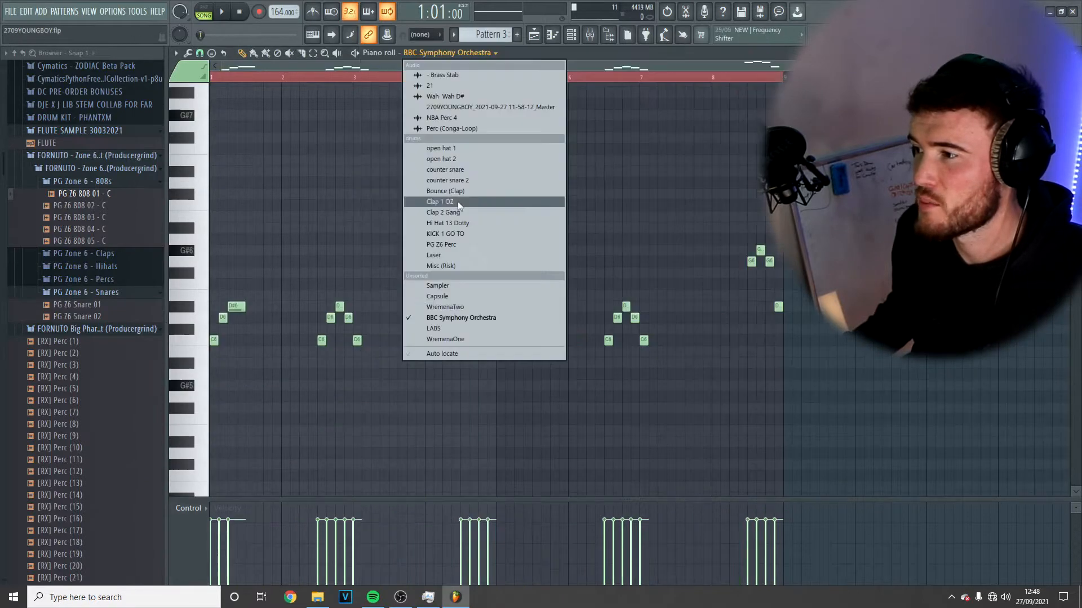
pyautogui.click(461, 306)
pyautogui.click(533, 34)
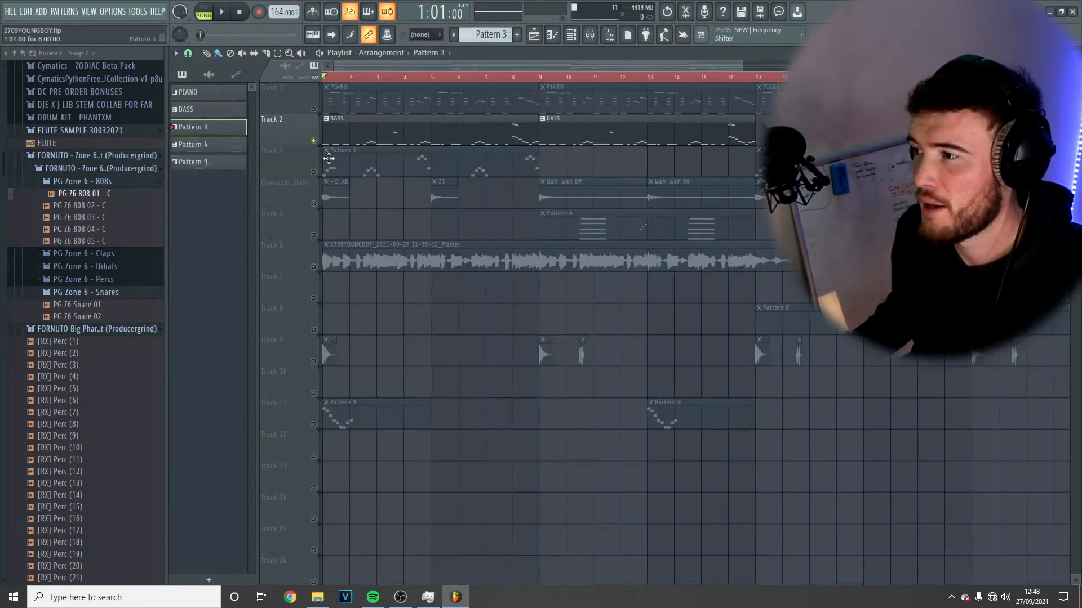
pyautogui.doubleClick(345, 133)
pyautogui.scroll(-5, 321, 159)
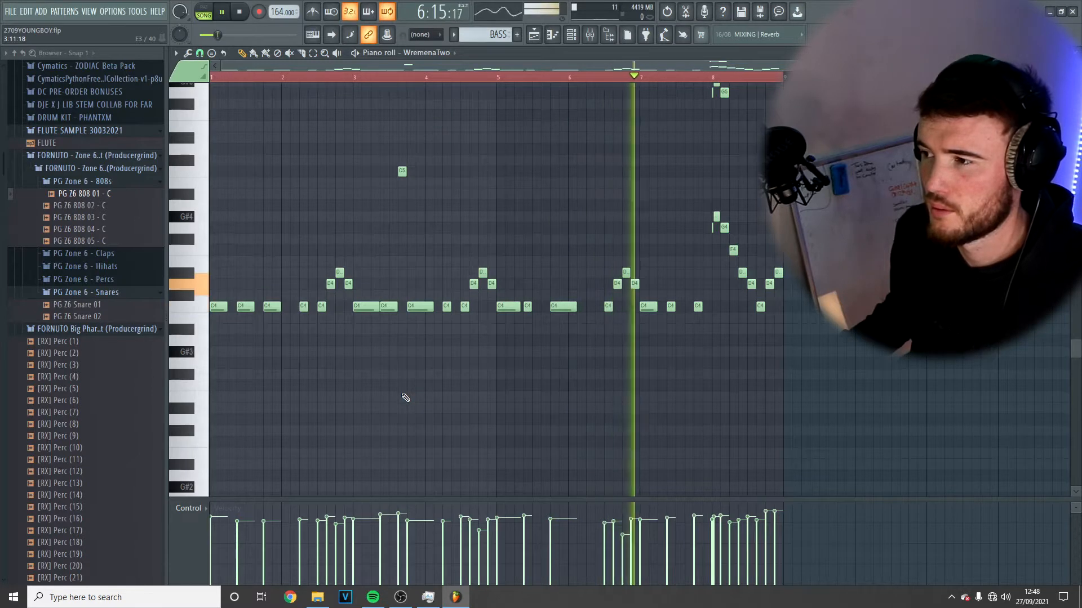
pyautogui.scroll(3, 507, 434)
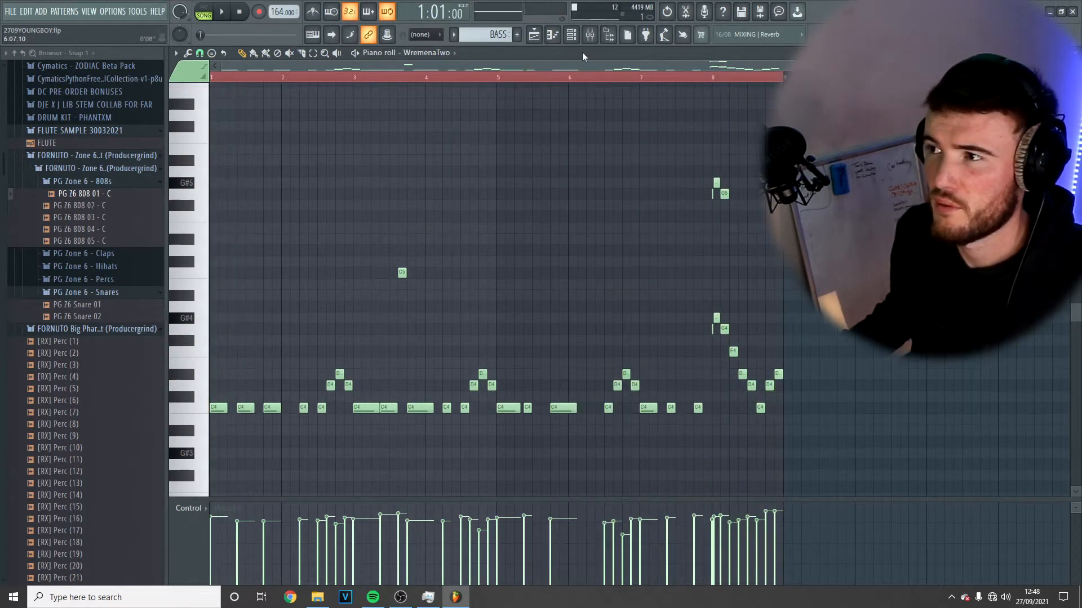
# Bring up the WremenaTwo channel's instrument from the channel rack.
pyautogui.press('F6')
pyautogui.click(450, 106)
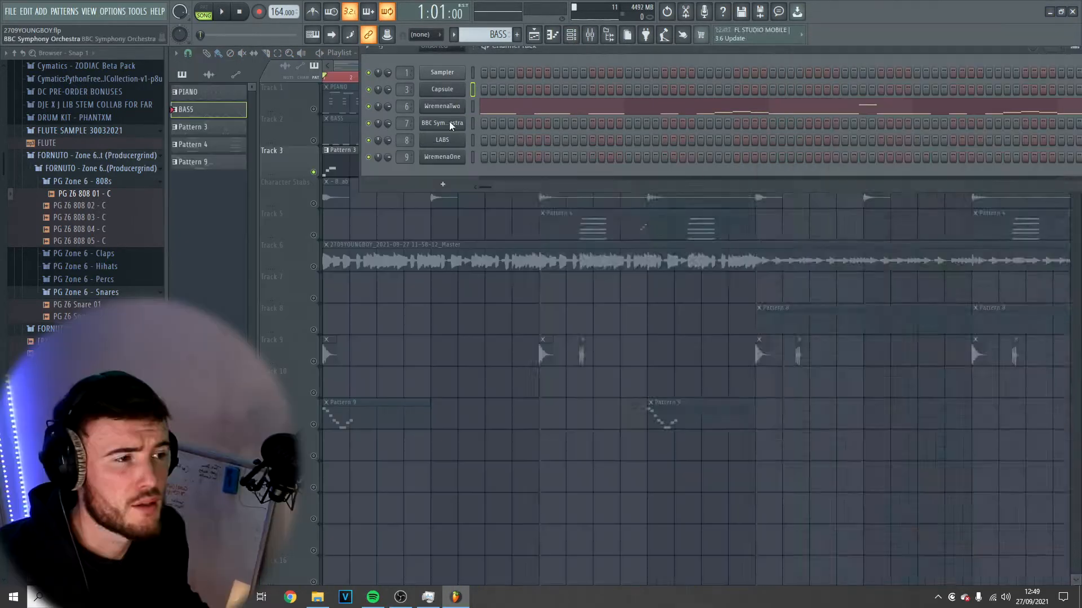
# View the whole BBC Symphony Orchestra plugin window, and select Pattern 3 to open its notes.
pyautogui.click(442, 123)
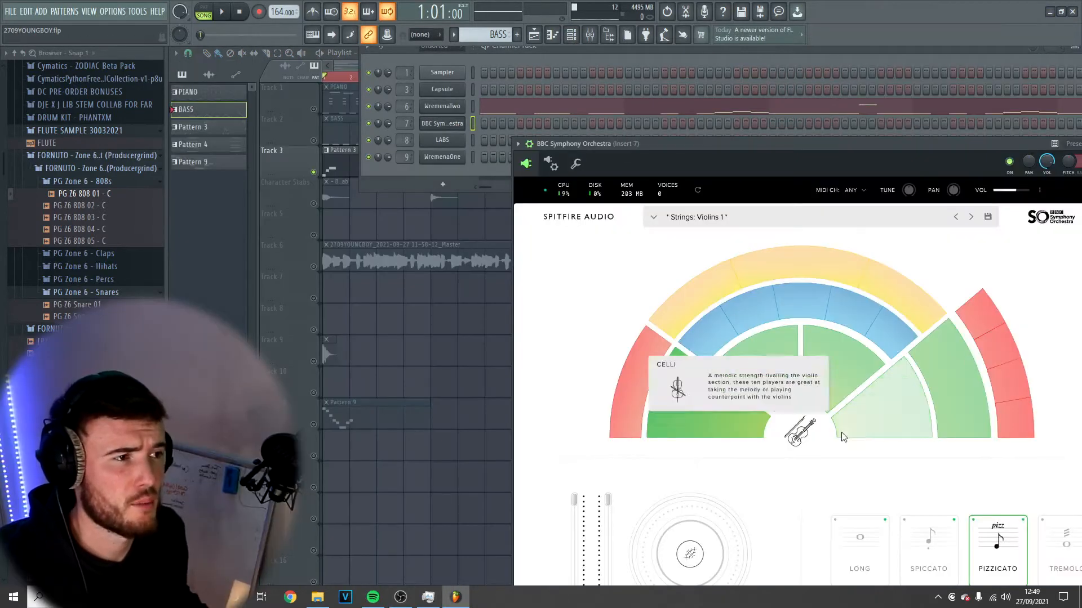
pyautogui.moveTo(826, 153); pyautogui.dragTo(762, 76)
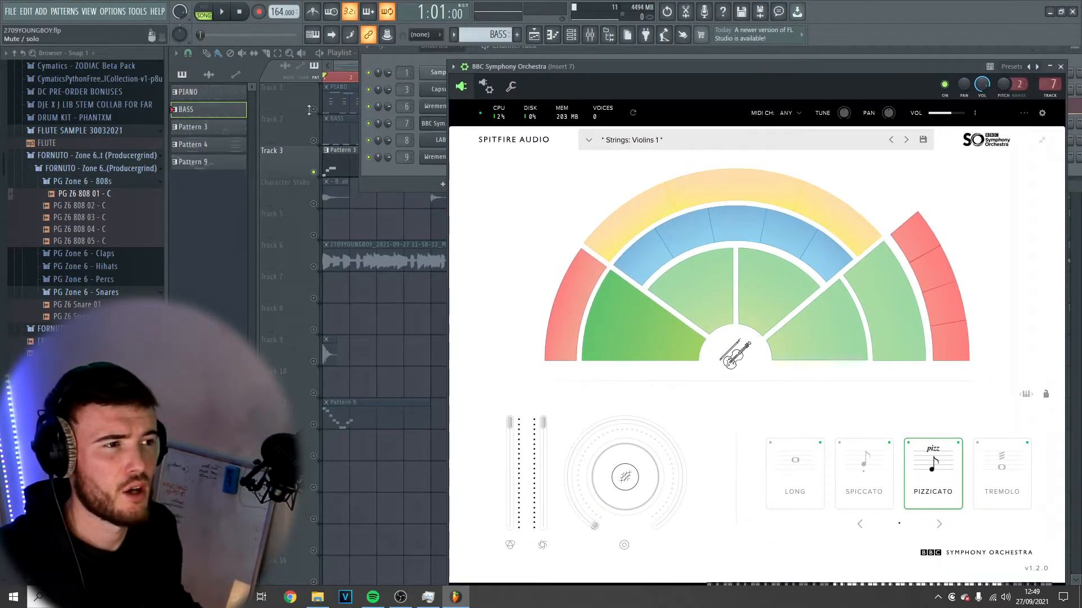
pyautogui.click(396, 172)
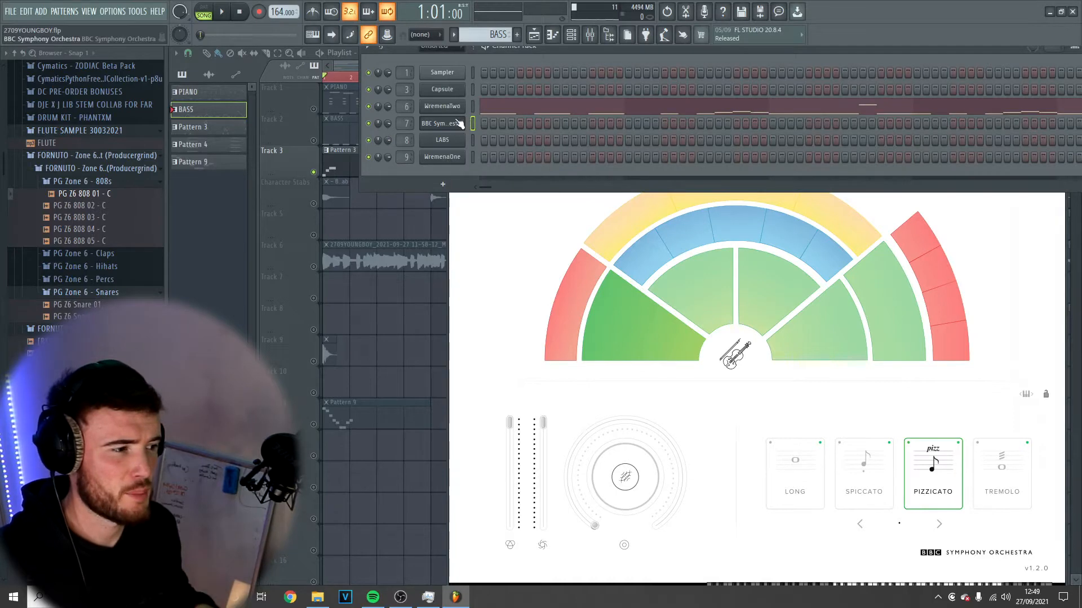
pyautogui.scroll(-1, 486, 34)
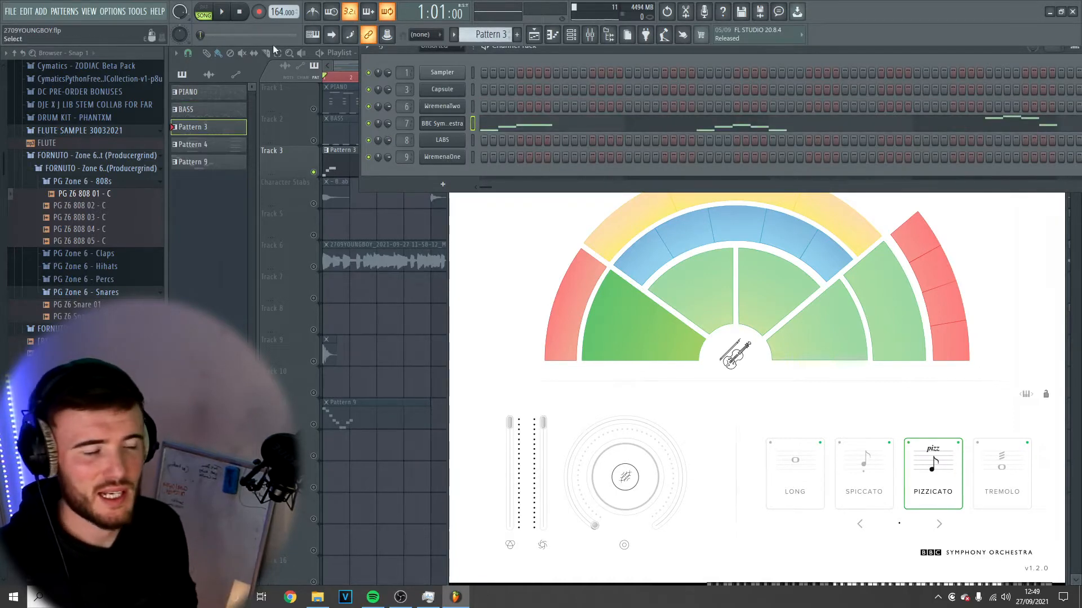
pyautogui.click(561, 126)
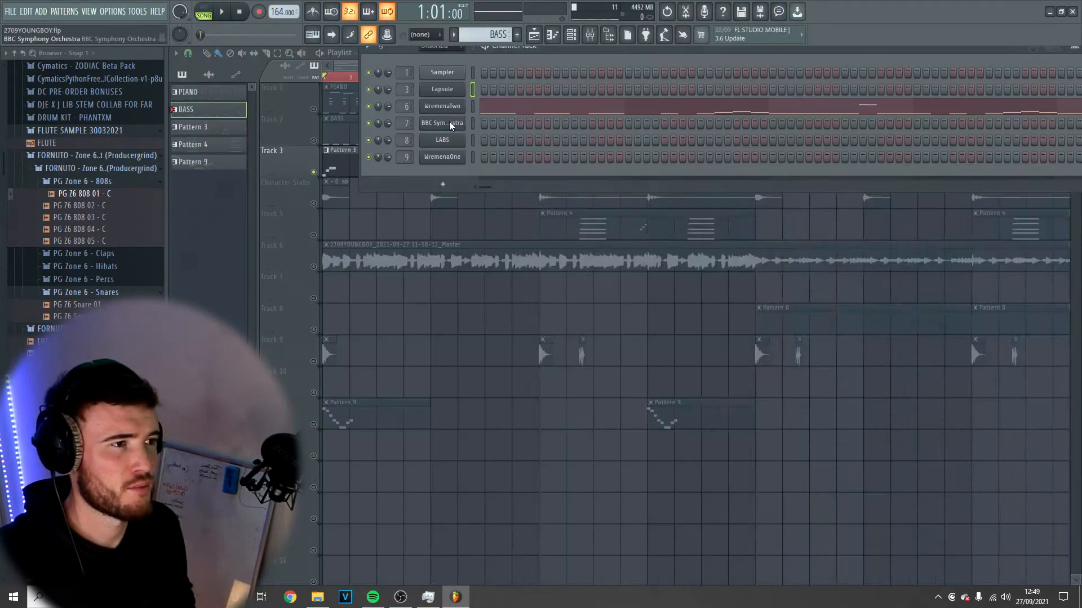
# Open the BBC Symphony Orchestra instrument, move its window fully into view, and return to the channel rack.
pyautogui.click(451, 123)
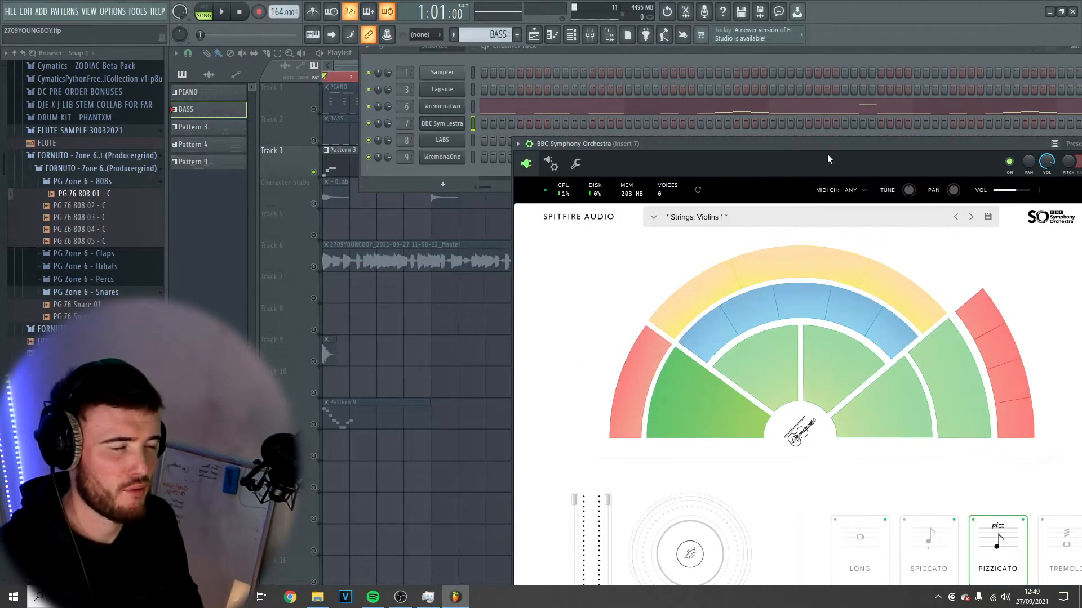
pyautogui.moveTo(822, 147); pyautogui.dragTo(758, 70)
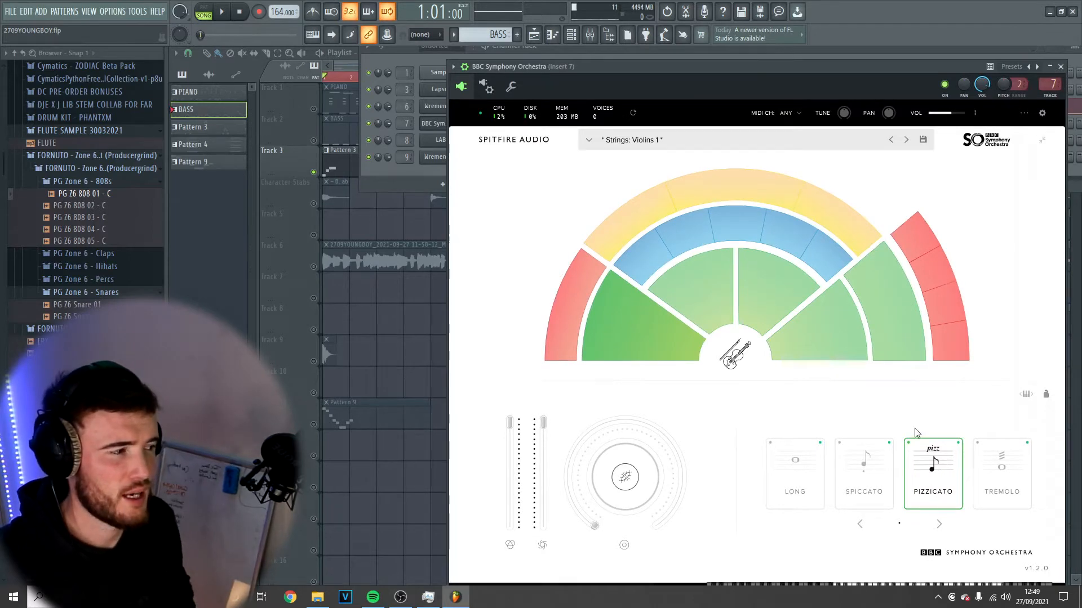
pyautogui.click(396, 171)
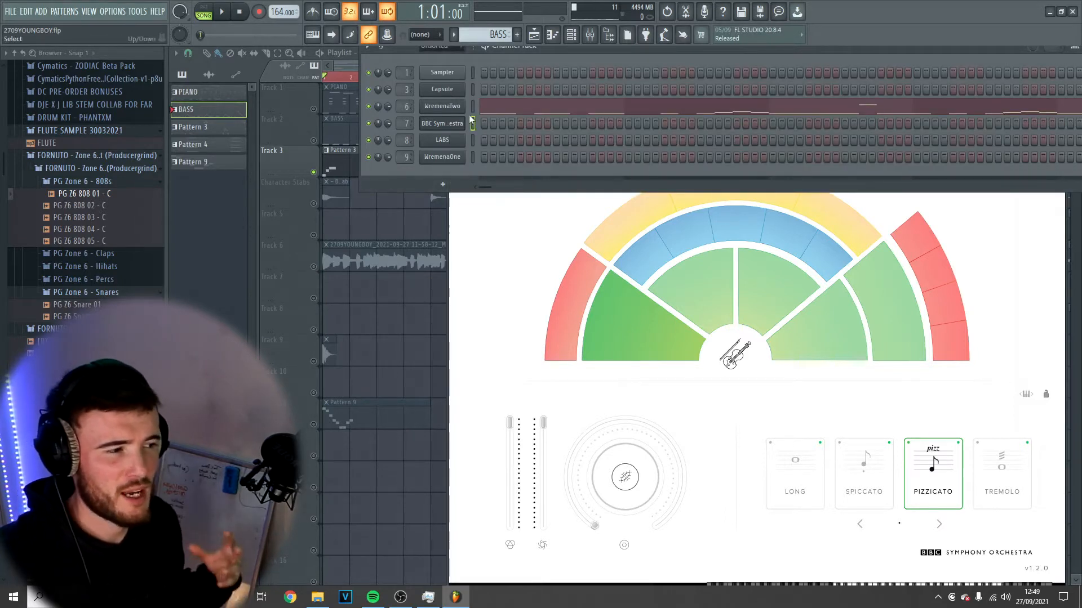
# Select Pattern 3, switch playback to pattern mode, and play its BBC Symphony Orchestra notes in the piano roll.
pyautogui.scroll(-1, 484, 35)
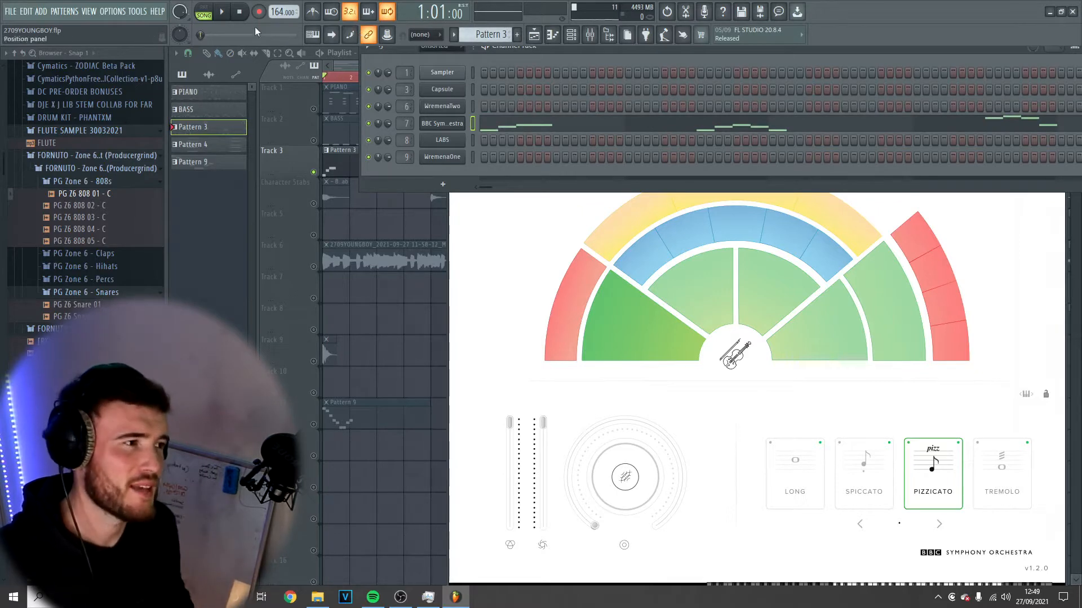
pyautogui.click(211, 9)
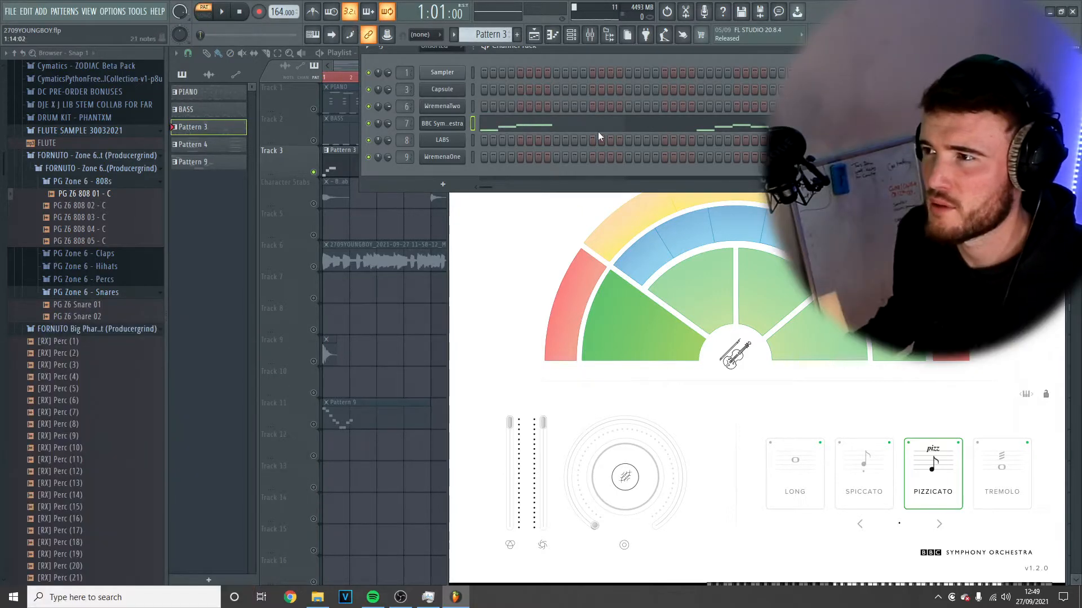
pyautogui.click(562, 128)
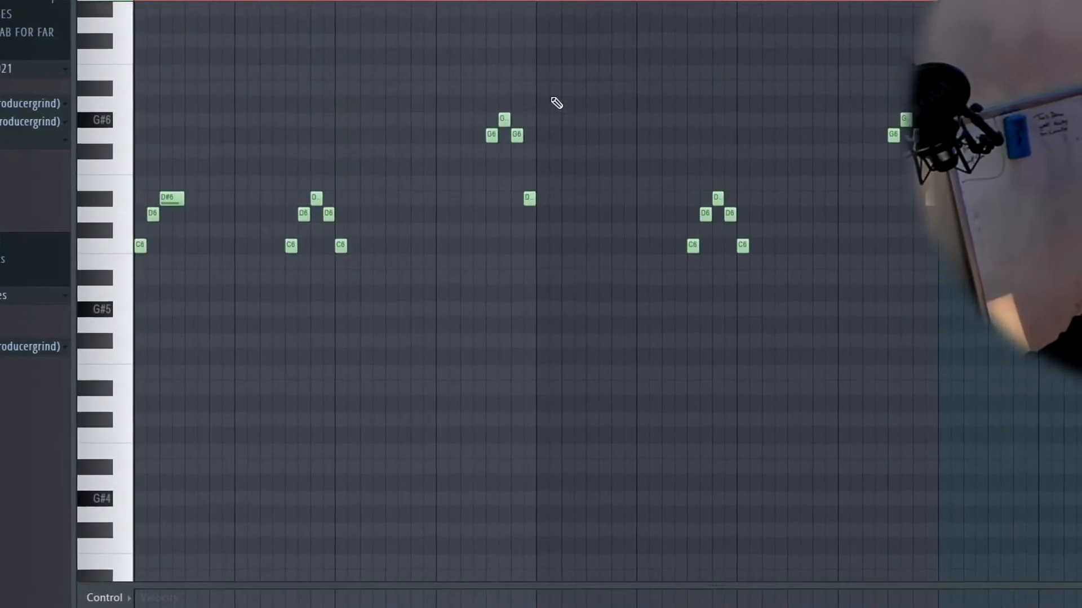
pyautogui.press('space')
pyautogui.scroll(3, 538, 280)
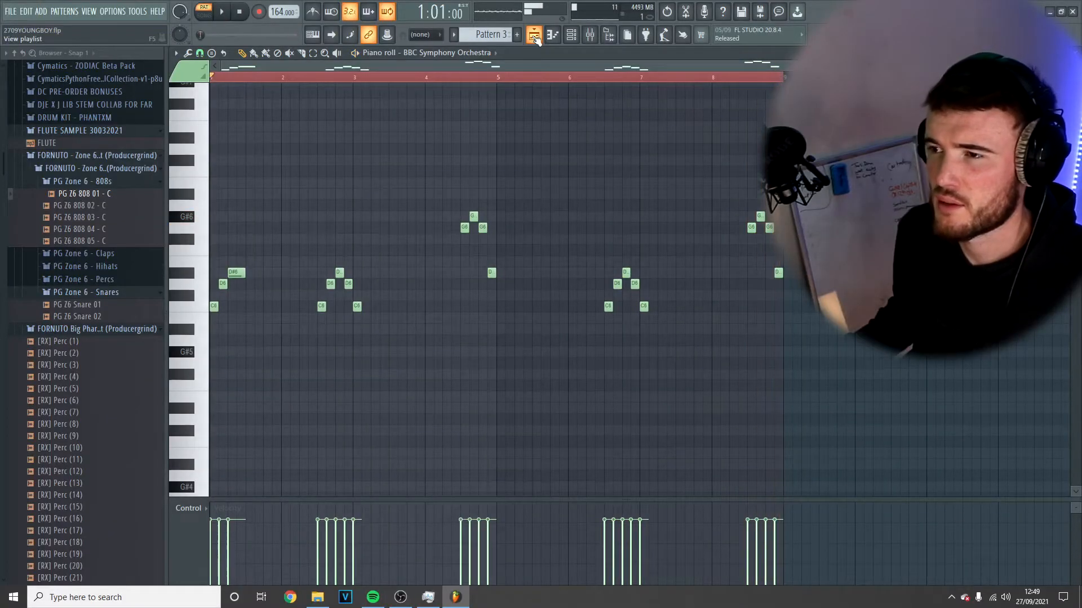
# Unmute the BASS and PIANO tracks in the playlist to hear them together with Pattern 3 on Track 3.
pyautogui.click(534, 36)
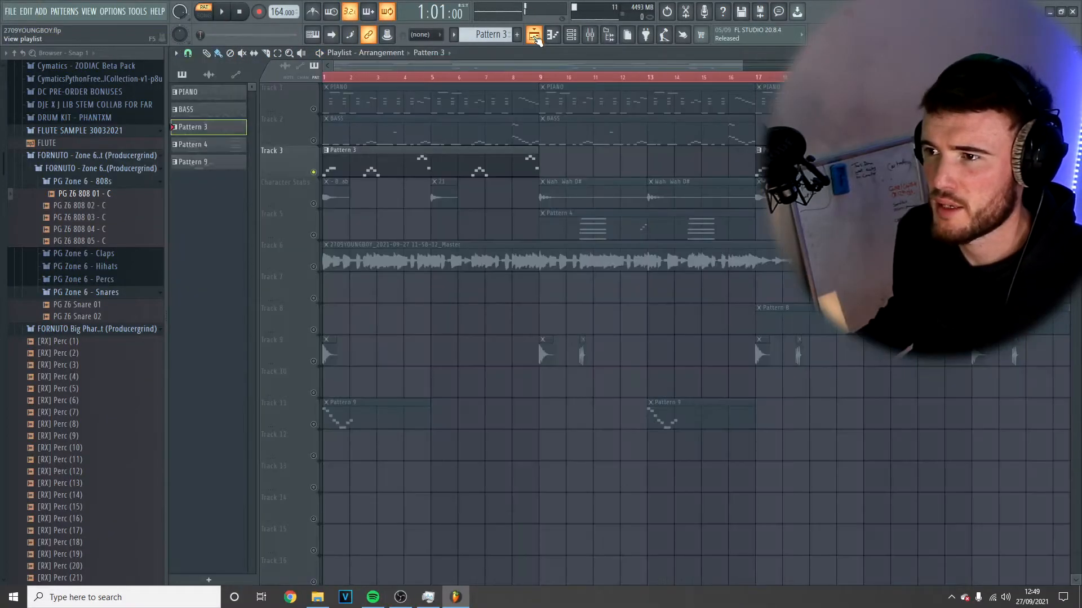
pyautogui.click(314, 141)
pyautogui.click(313, 109)
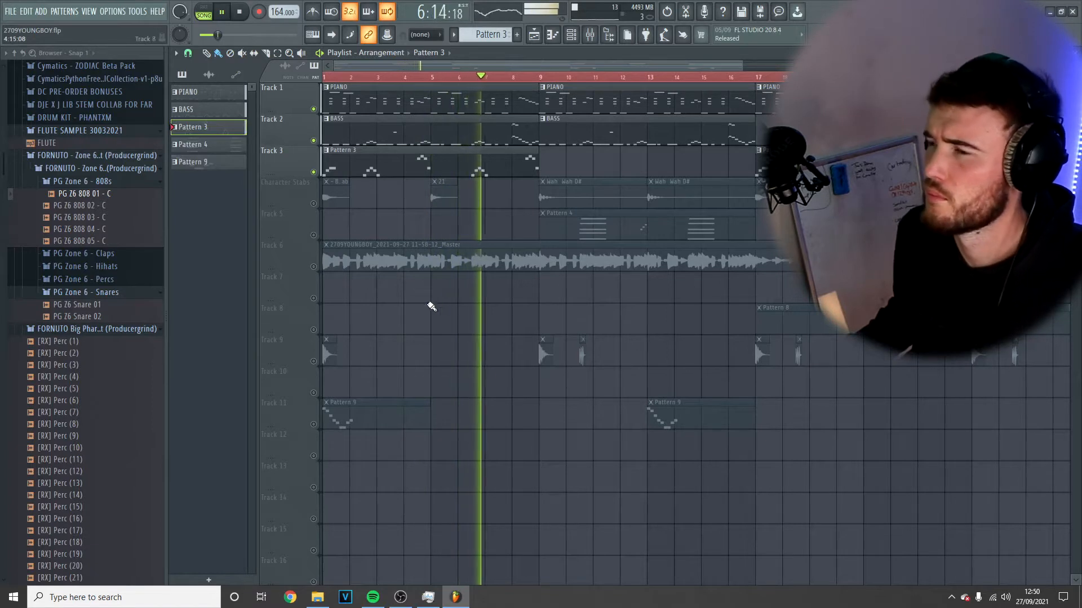
# Solo Track 5 in the playlist and open its Pattern 4 clip in the piano roll.
pyautogui.rightClick(314, 236)
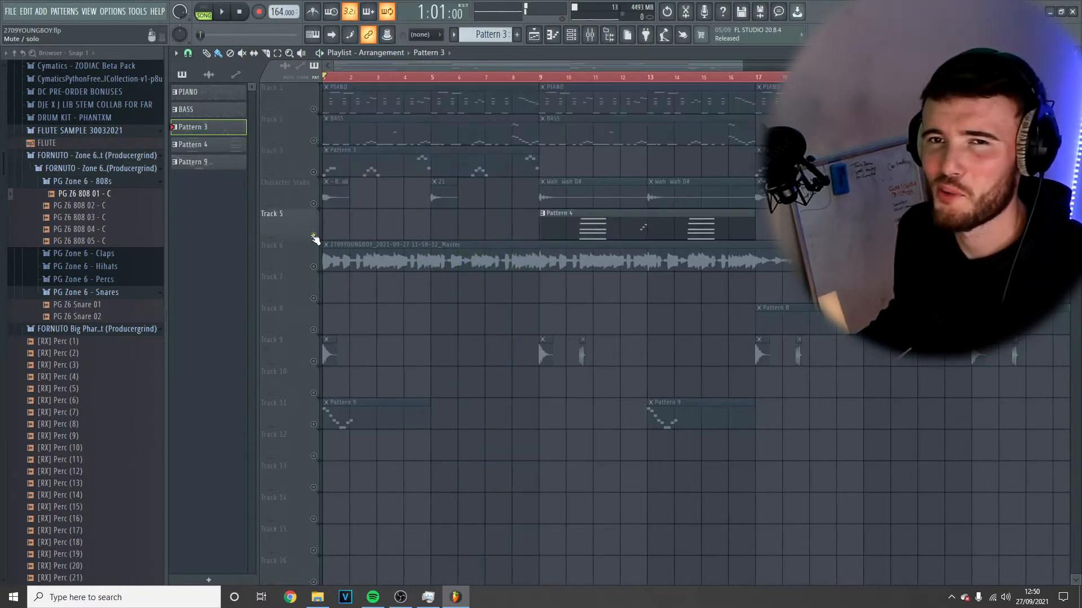
pyautogui.doubleClick(552, 228)
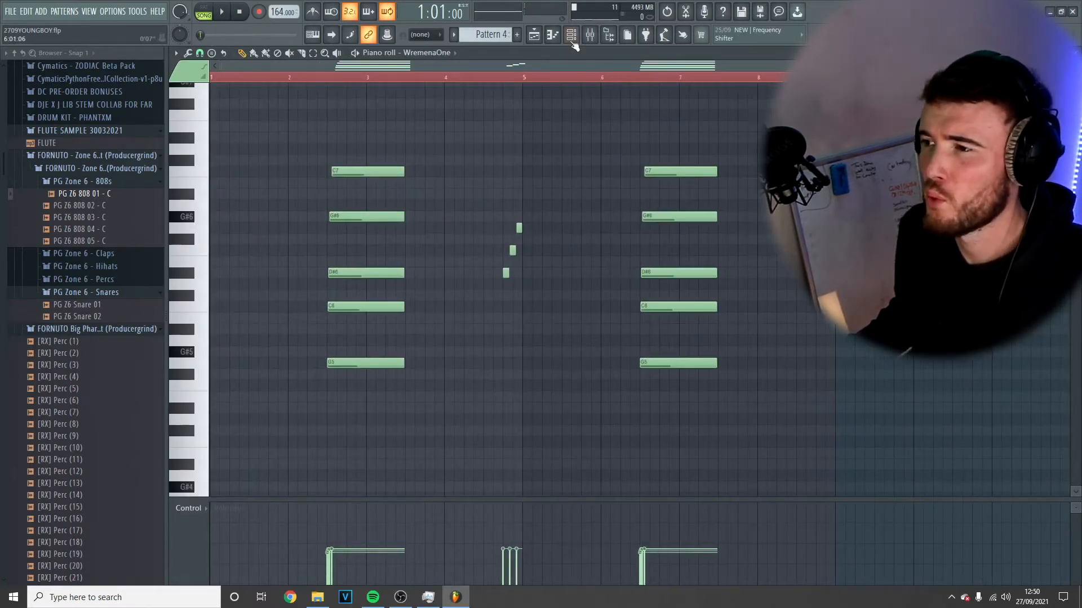
# View the WremenaOne instrument behind Pattern 4 from the channel rack, and return to the piano roll.
pyautogui.click(570, 35)
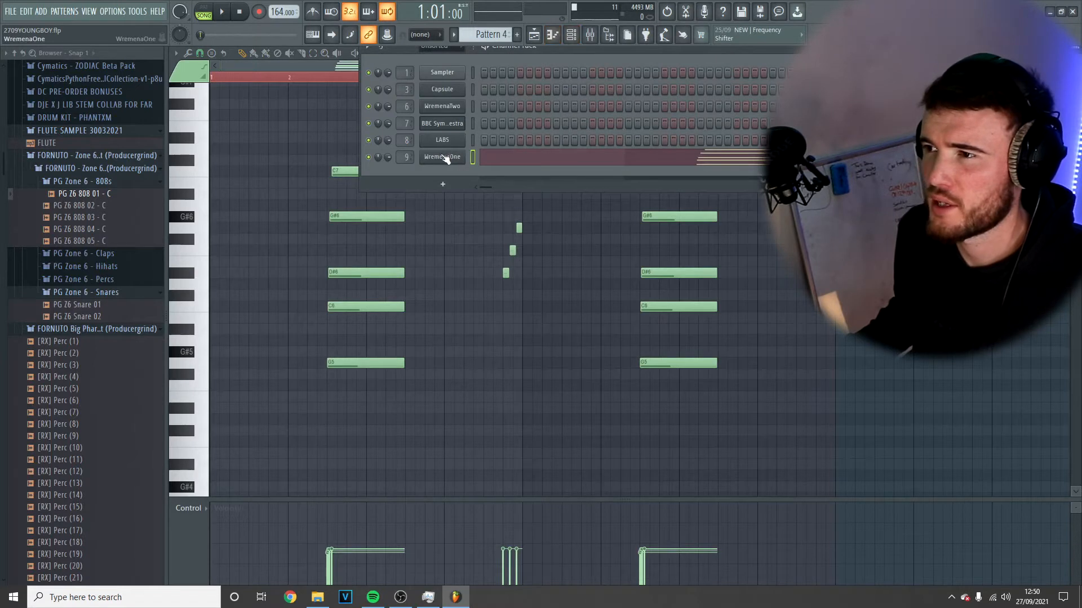
pyautogui.click(443, 157)
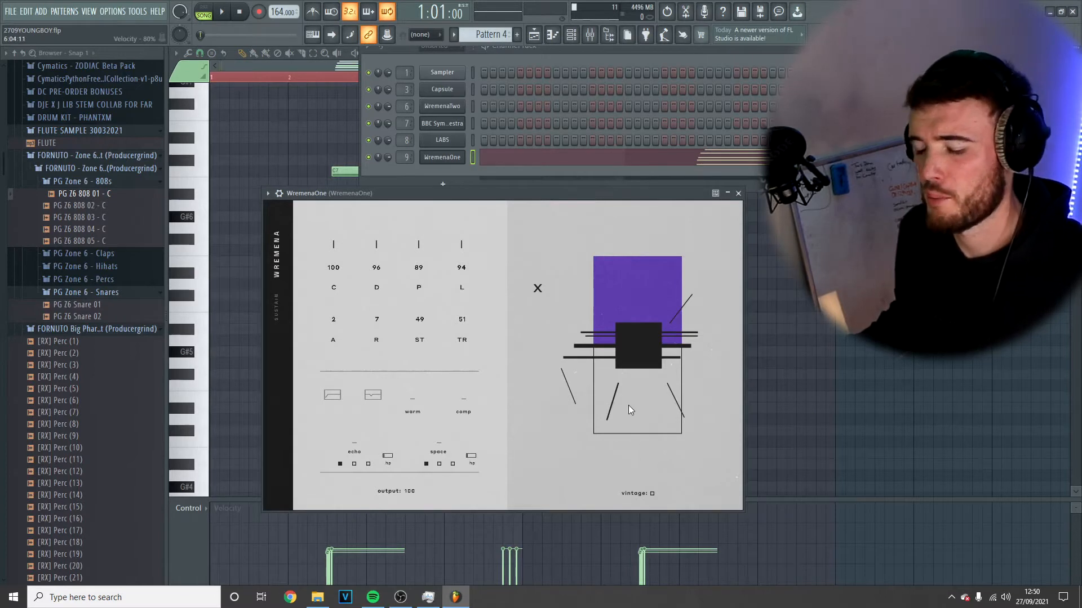
pyautogui.click(840, 439)
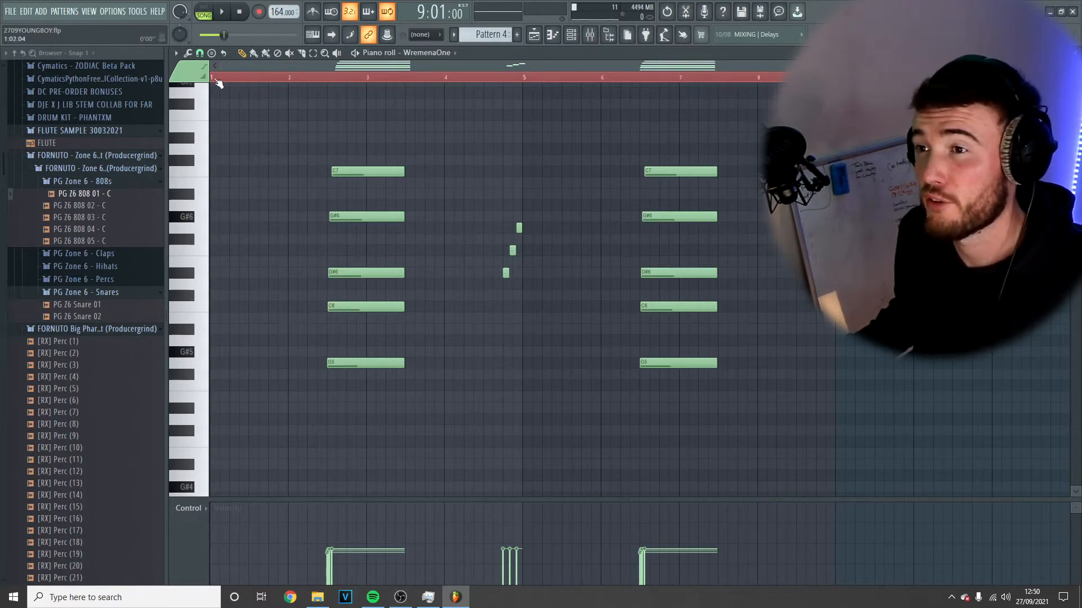
# Play Pattern 4 on its own, and unmute Tracks 1 and 2 in the playlist to add the piano and bass.
pyautogui.press('space')
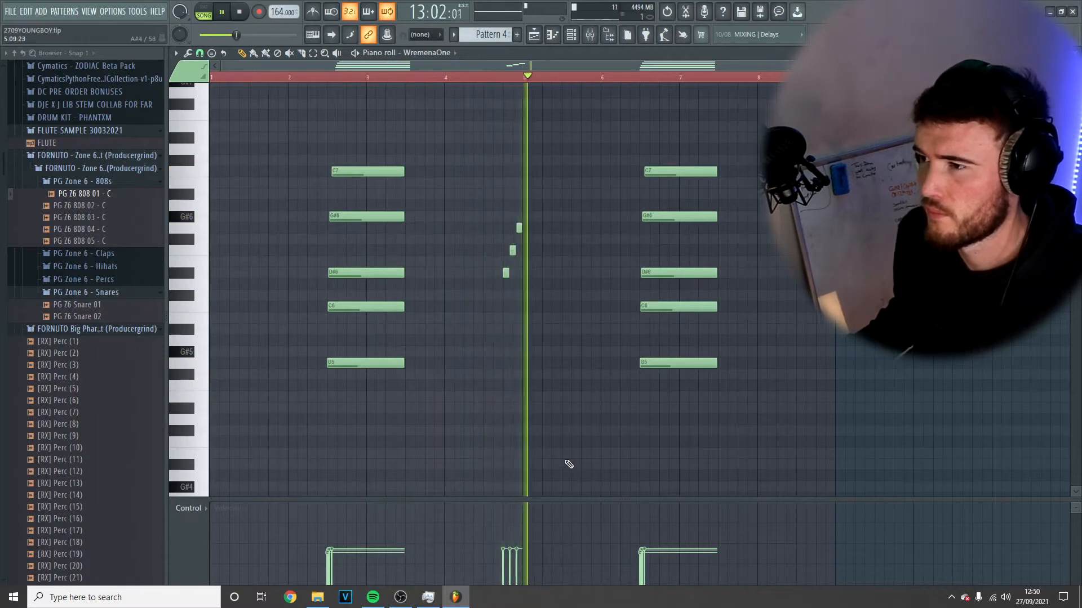
pyautogui.click(535, 36)
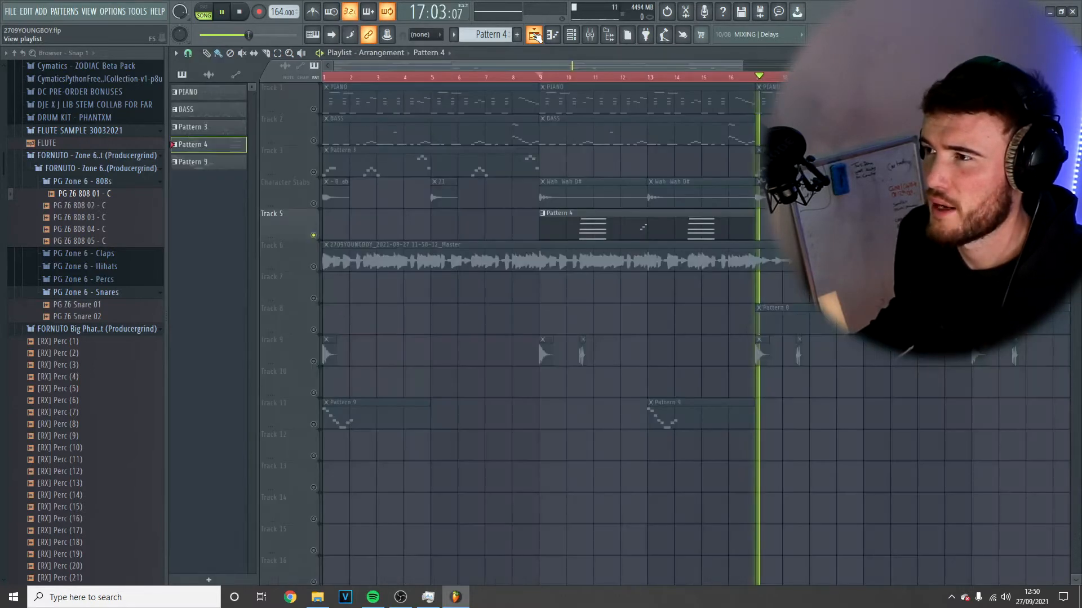
pyautogui.moveTo(313, 140); pyautogui.dragTo(313, 110)
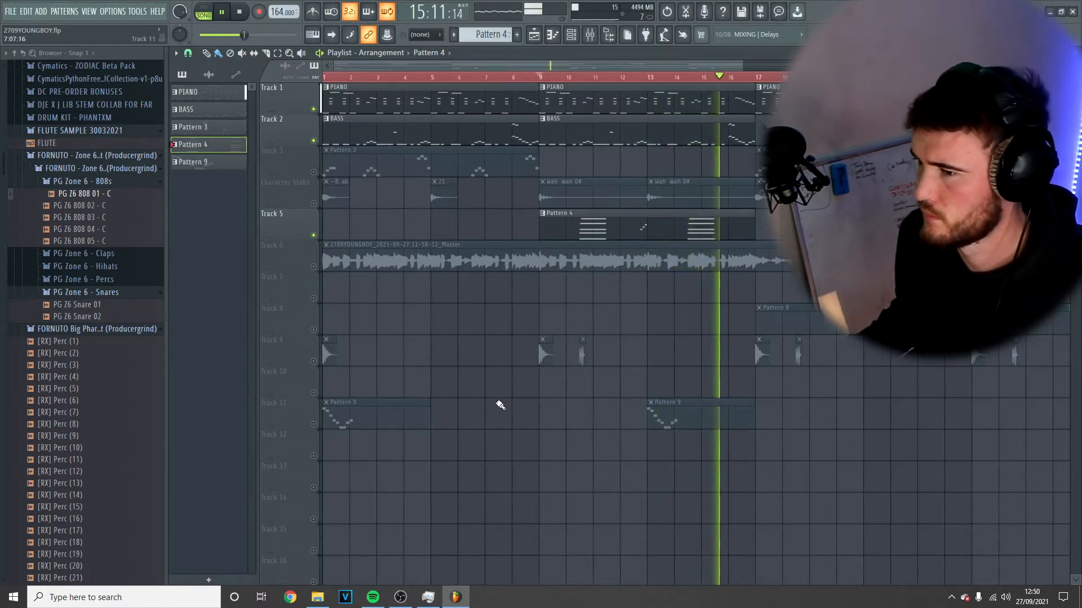
# Stop playback, unmute Track 11 in the playlist and open its first Pattern 9 clip in the piano roll.
pyautogui.press('space')
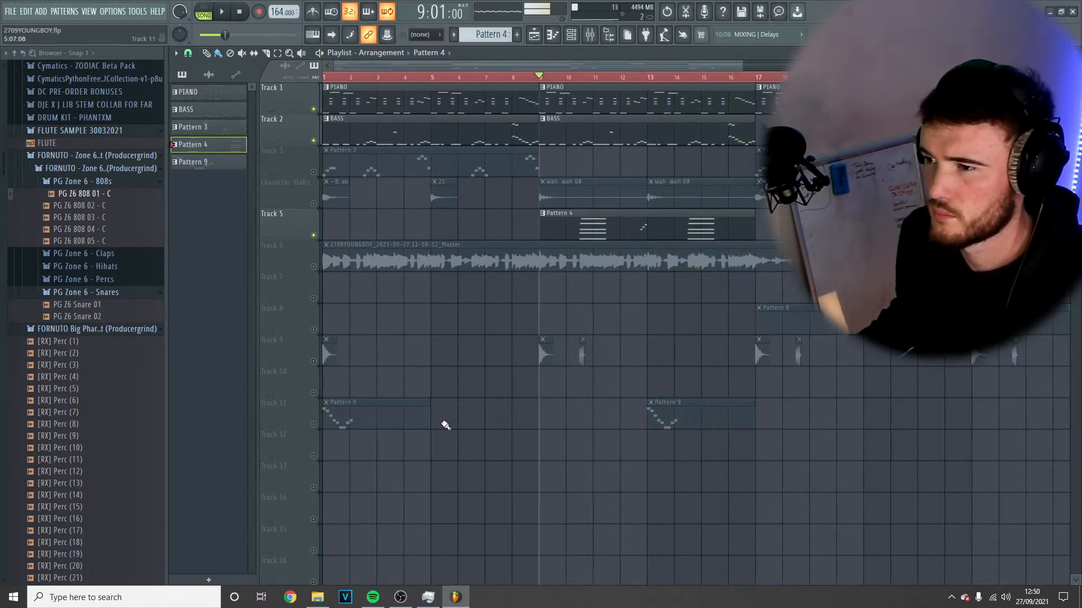
pyautogui.click(316, 424)
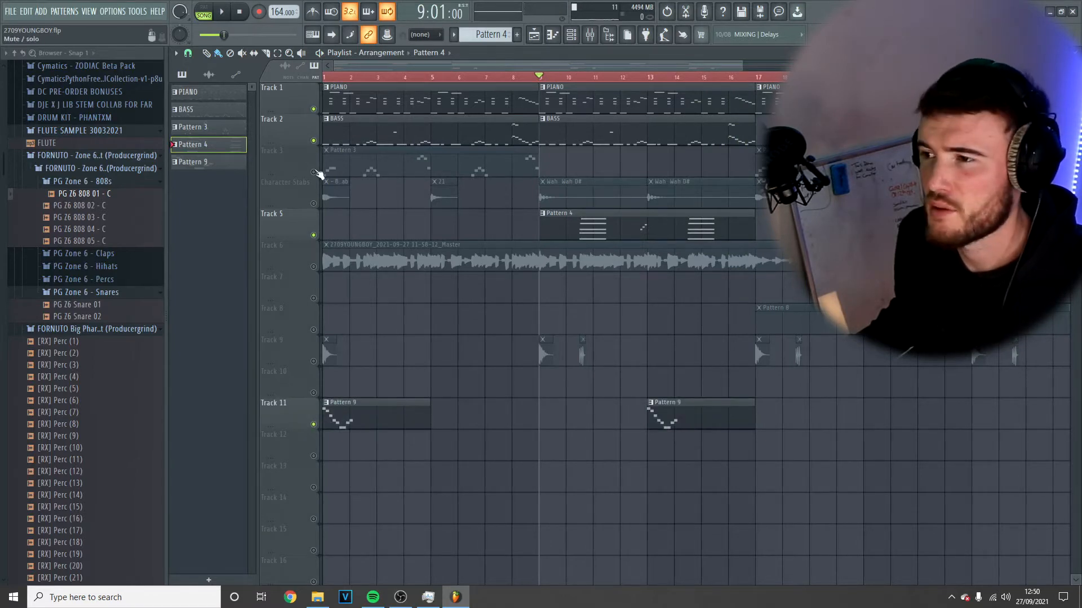
pyautogui.doubleClick(336, 421)
pyautogui.scroll(-3, 328, 419)
pyautogui.scroll(10, 331, 426)
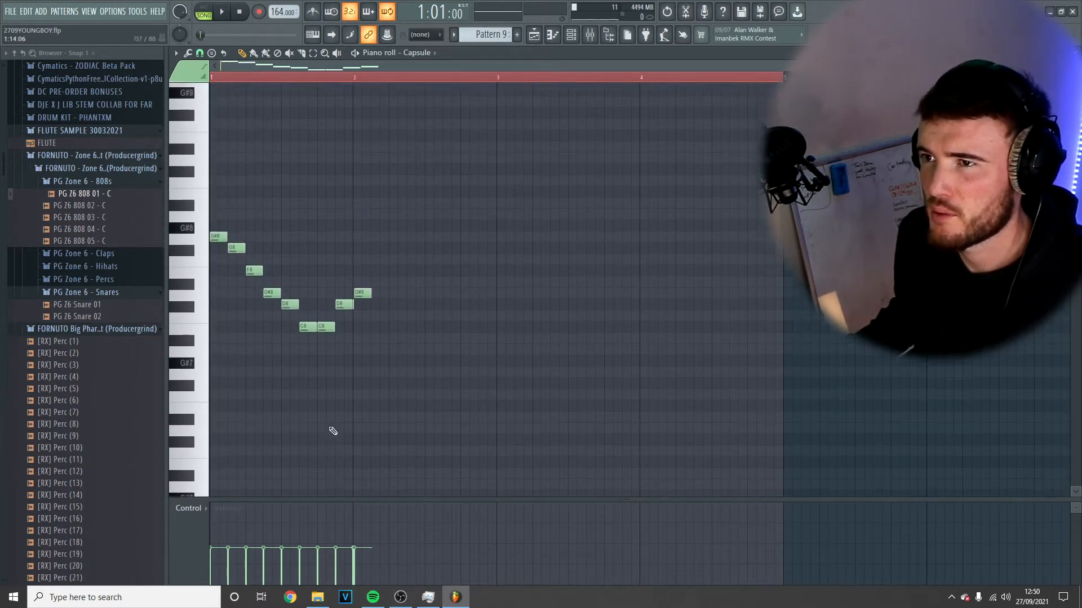
pyautogui.scroll(1, 333, 431)
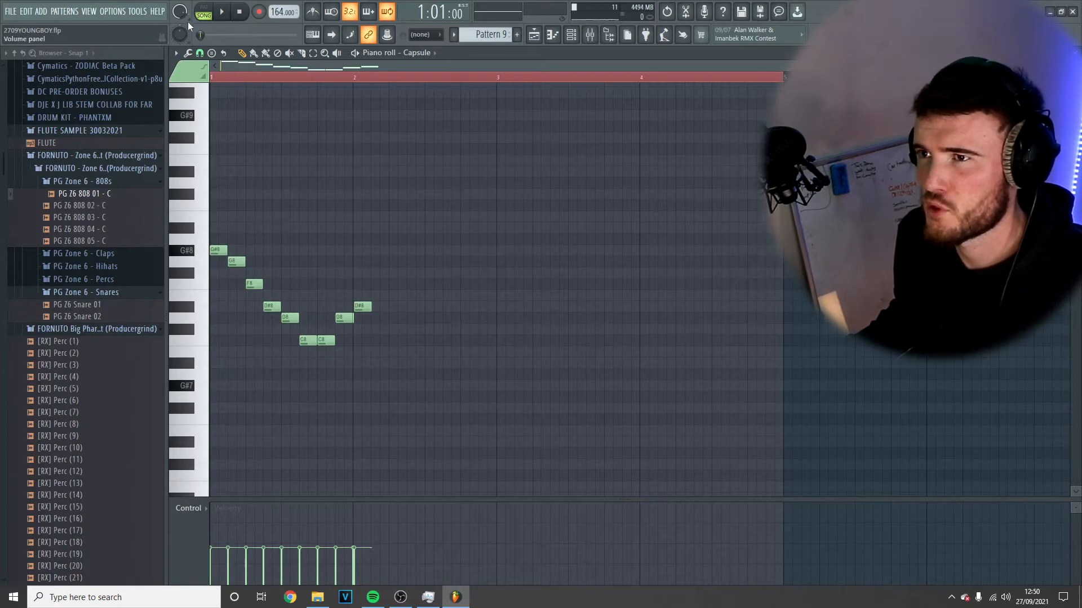
# Play Pattern 9 on its own in pattern mode, and stop it.
pyautogui.click(204, 11)
pyautogui.press('space')
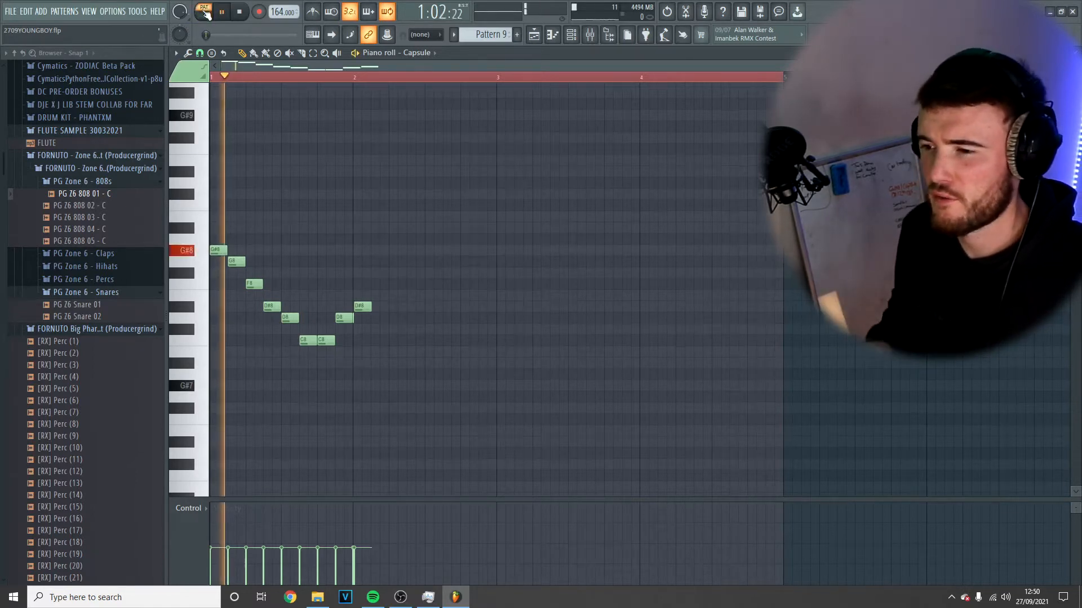
pyautogui.press('space')
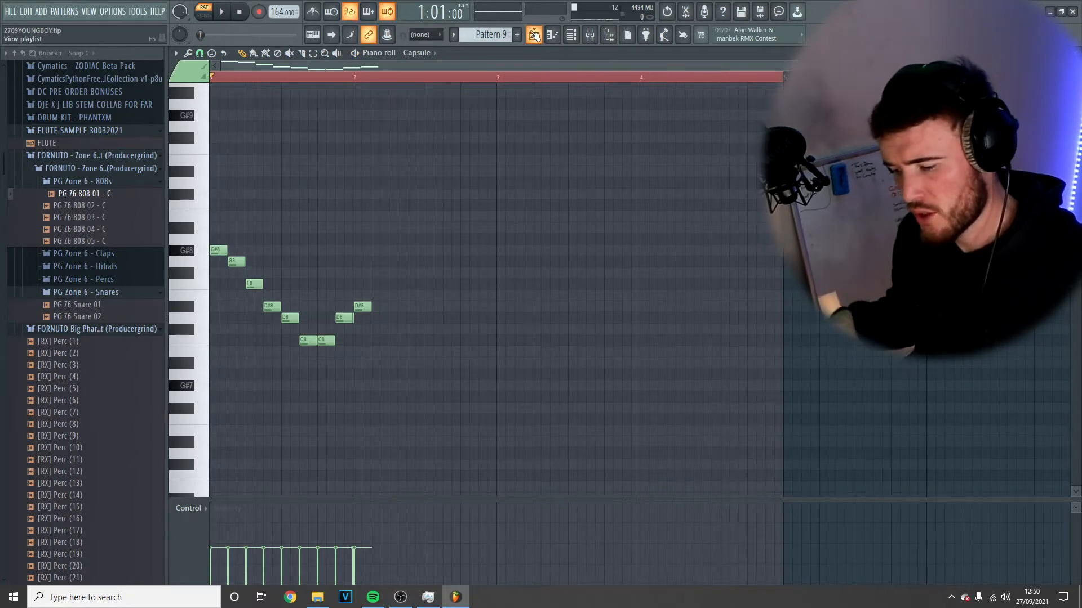
# Return to the playlist, unmute Track 3 and play the arrangement from bar 1 in song mode.
pyautogui.click(534, 35)
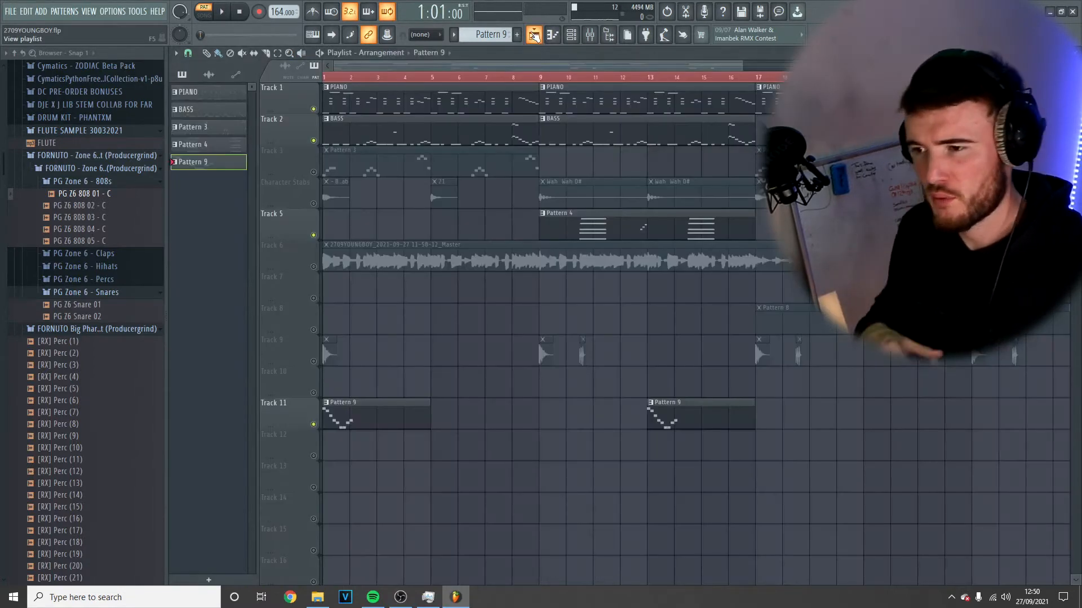
pyautogui.click(314, 172)
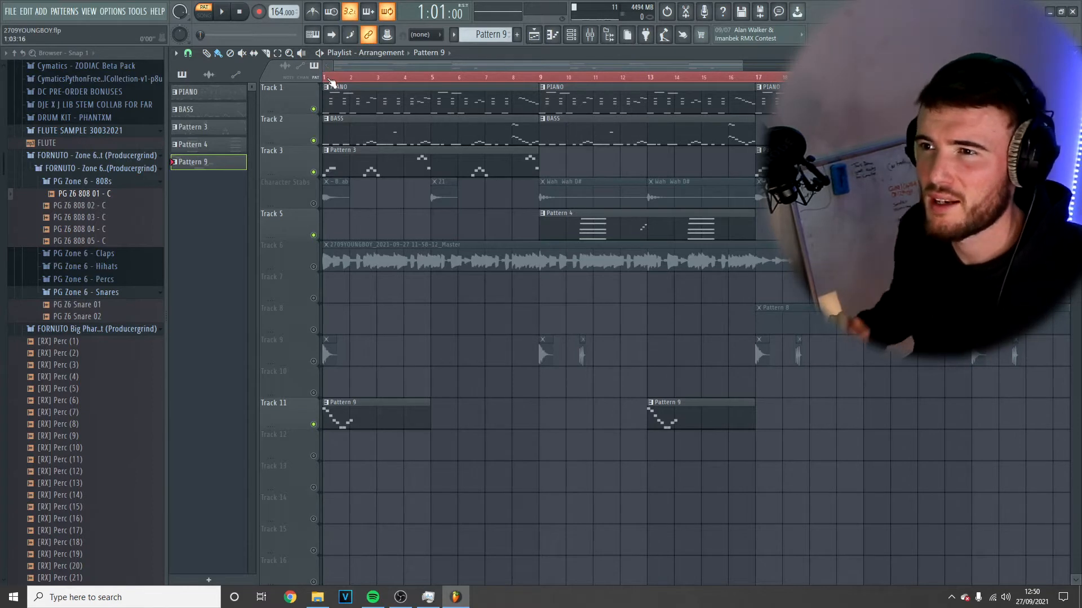
pyautogui.press('space')
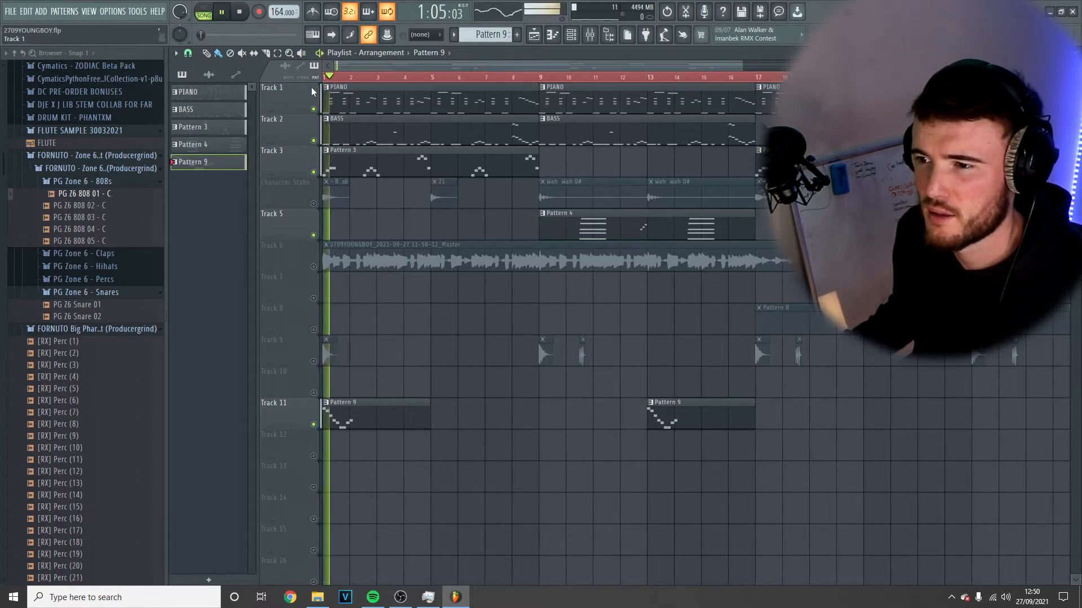
pyautogui.press('space')
# Unmute the Character Stabs track and examine its Brass Stab, 21 and Wah Wah D# clips.
pyautogui.click(314, 204)
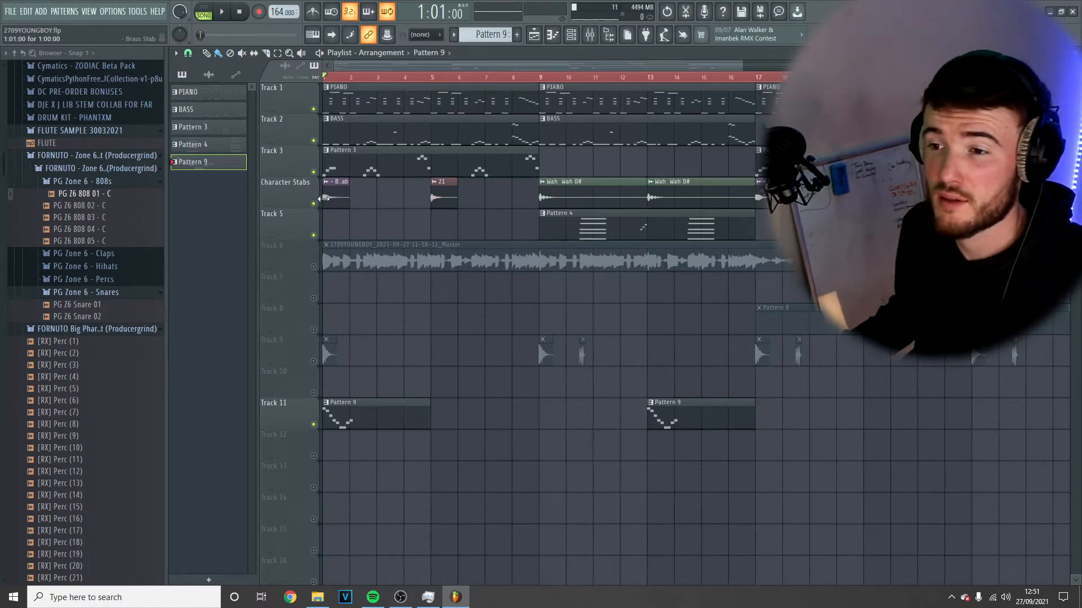
pyautogui.scroll(3, 327, 205)
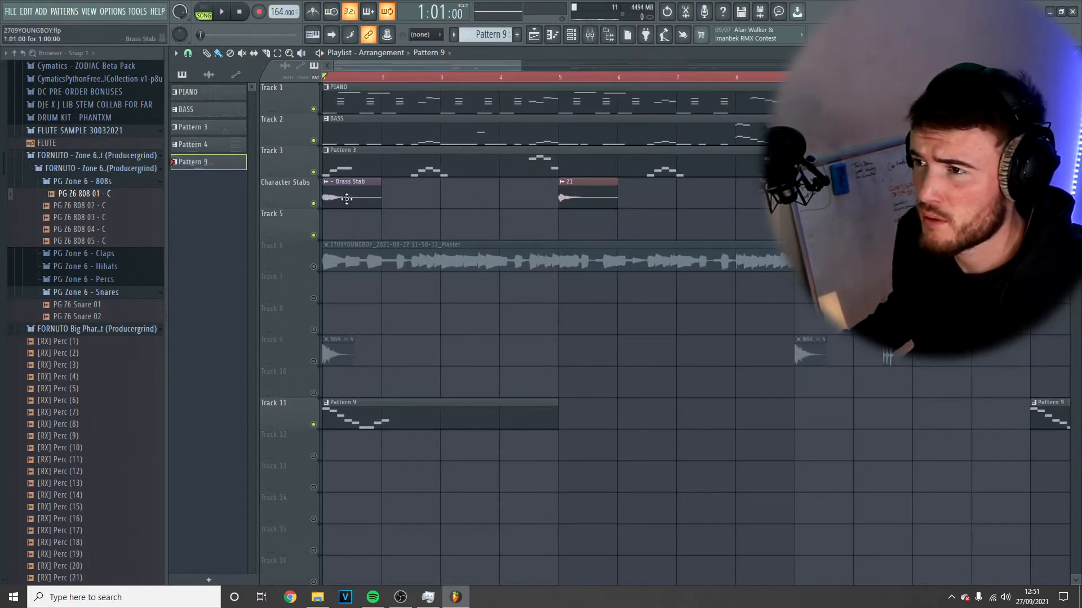
pyautogui.scroll(-2, 349, 199)
pyautogui.scroll(3, 545, 227)
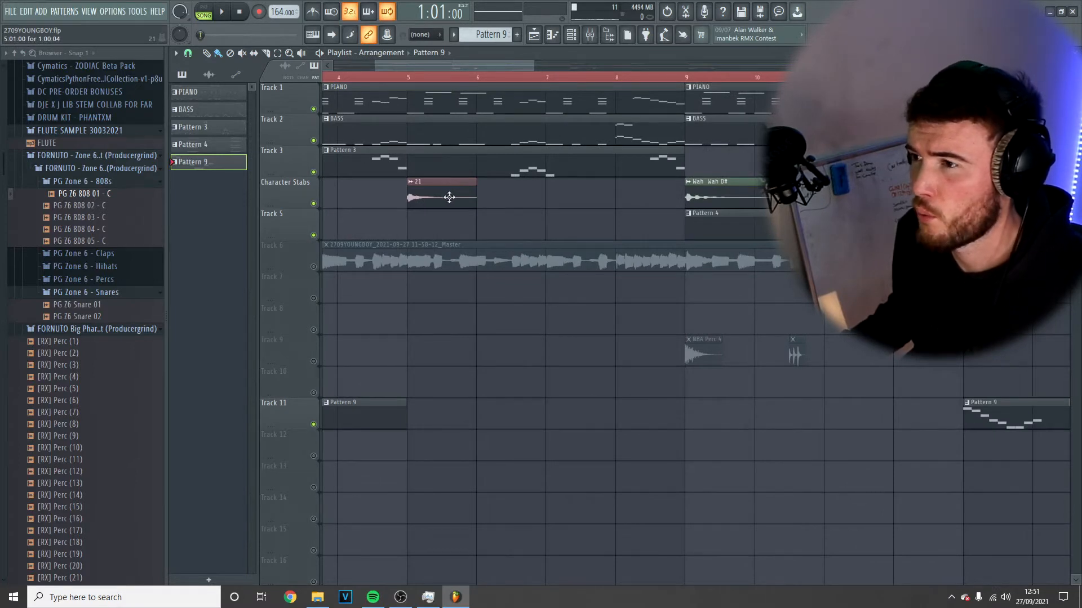
pyautogui.scroll(-3, 473, 209)
pyautogui.scroll(2, 651, 200)
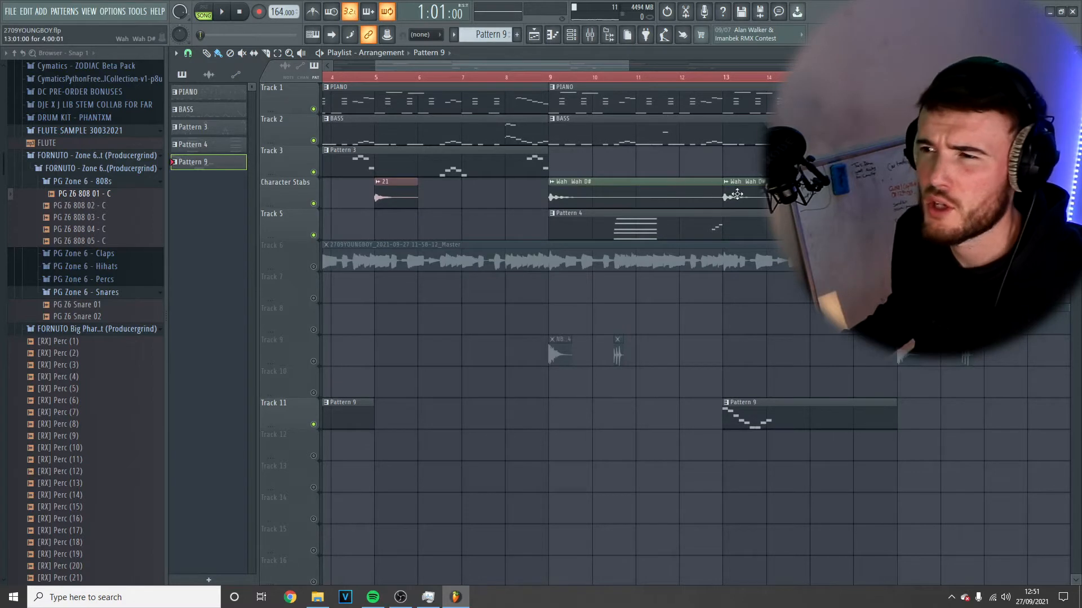
pyautogui.scroll(-3, 663, 205)
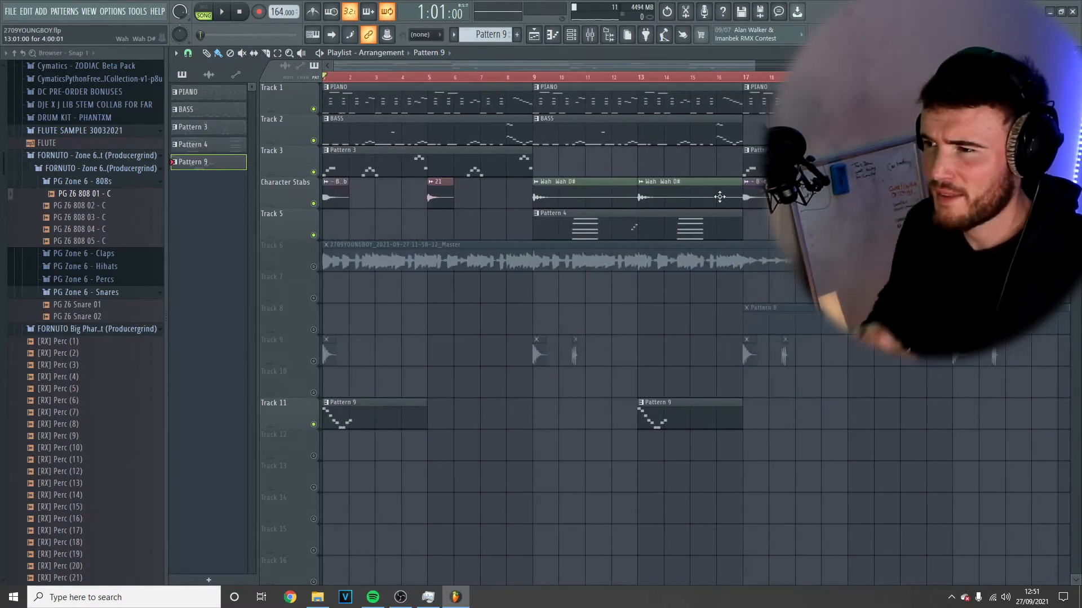
# Play the arrangement from bar 1 to bar 17 to hear the stabs with the other melody tracks, and stop it.
pyautogui.scroll(-3, 502, 212)
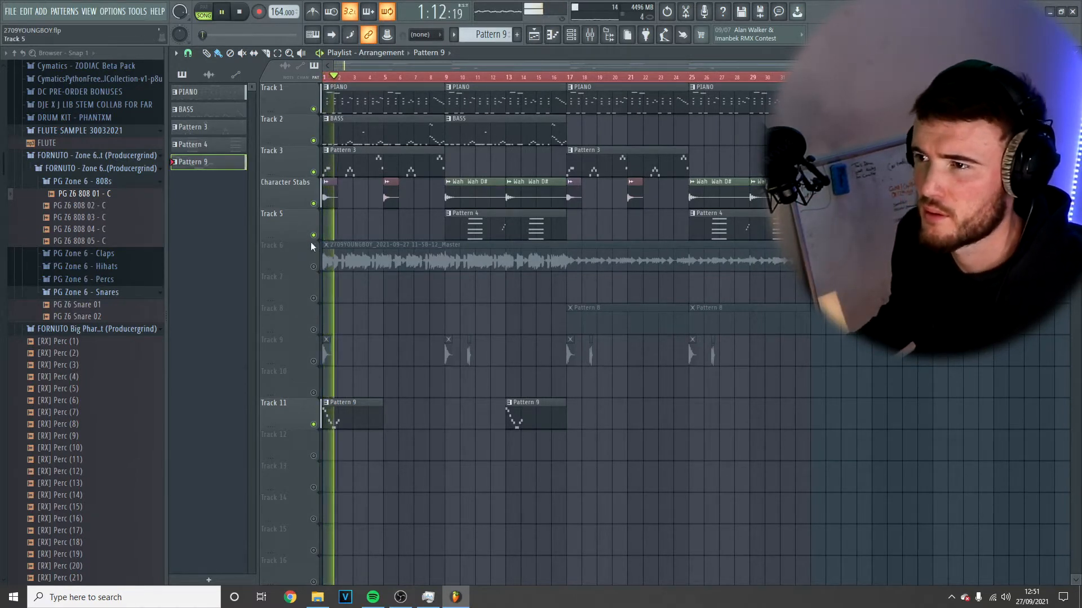
pyautogui.scroll(3, 329, 79)
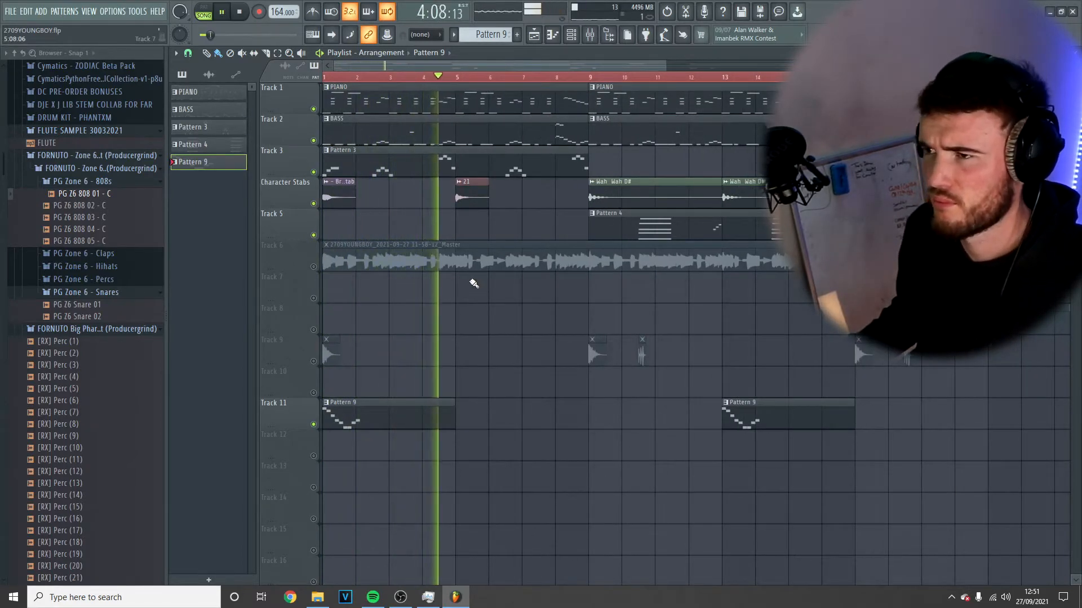
pyautogui.scroll(2, 473, 237)
pyautogui.scroll(-4, 470, 205)
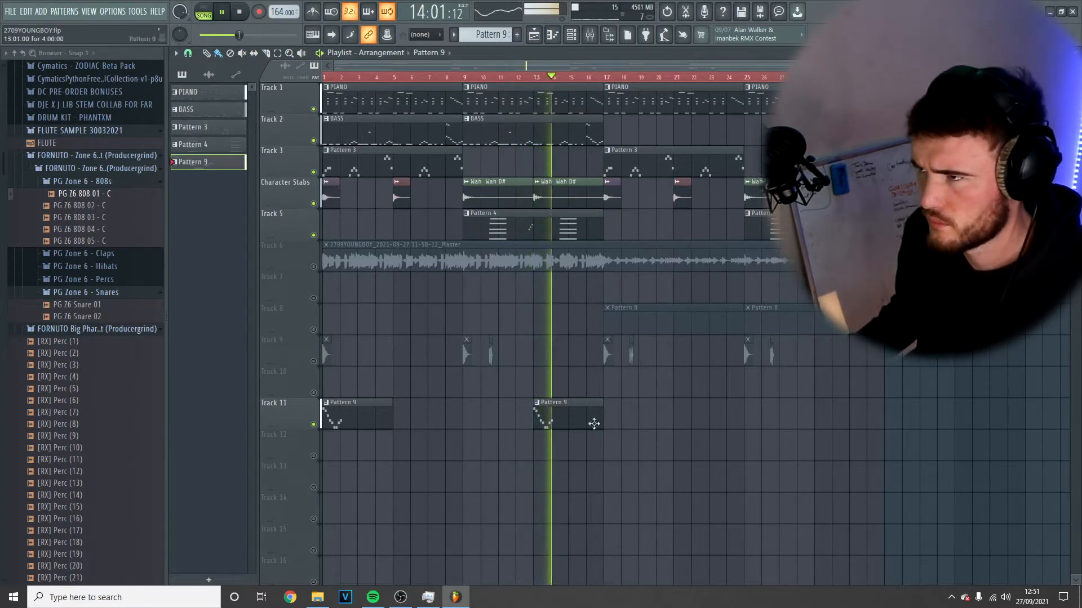
pyautogui.click(228, 15)
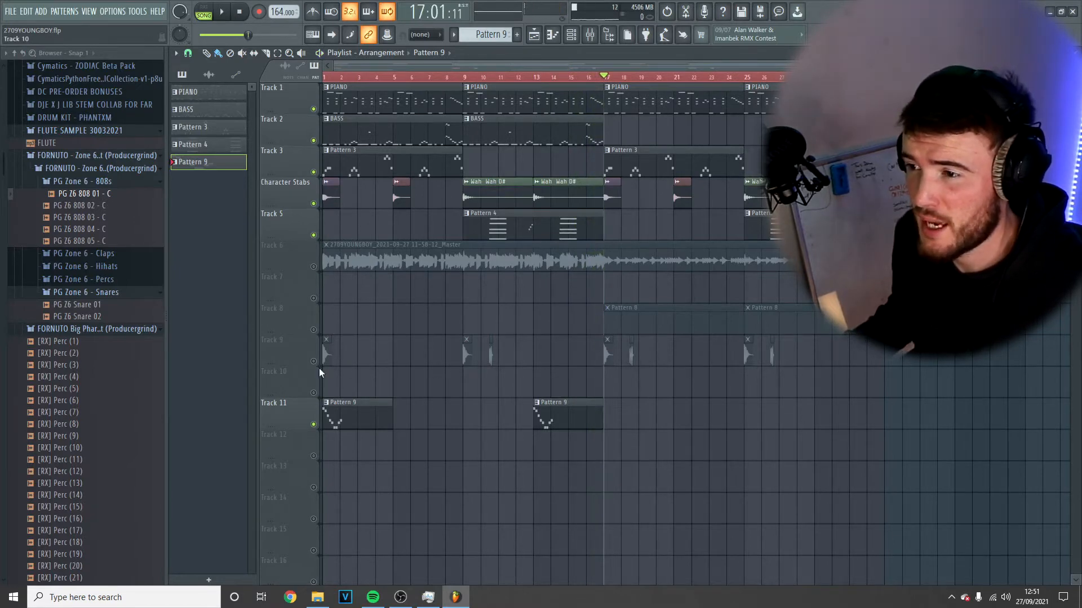
# Unmute Track 9 in the playlist and examine its NBA Perc 4 and conga loop clips.
pyautogui.scroll(5, 316, 363)
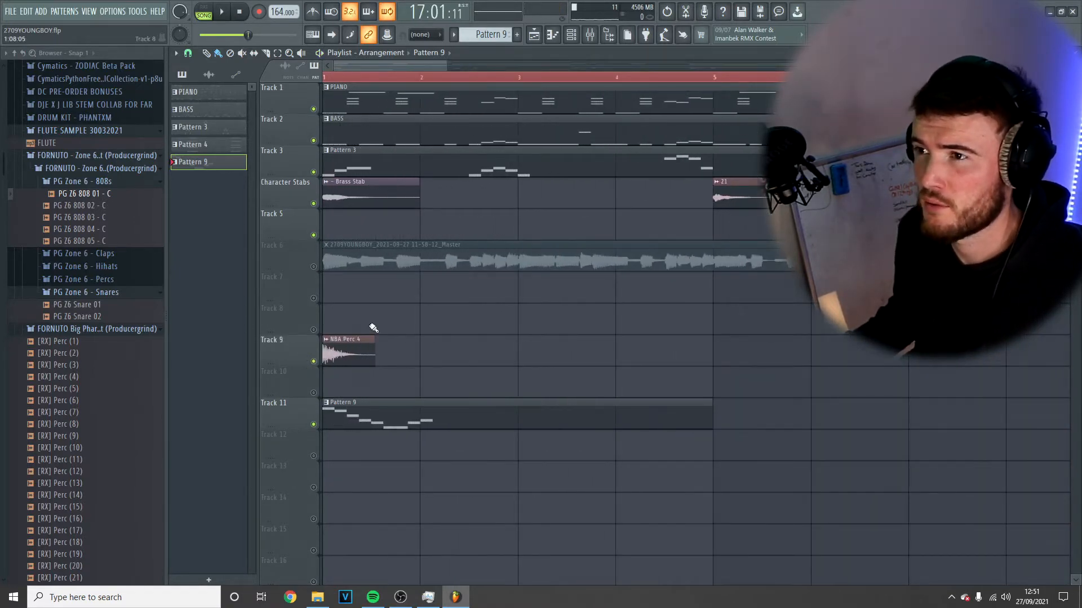
pyautogui.scroll(-4, 374, 328)
pyautogui.scroll(1, 620, 356)
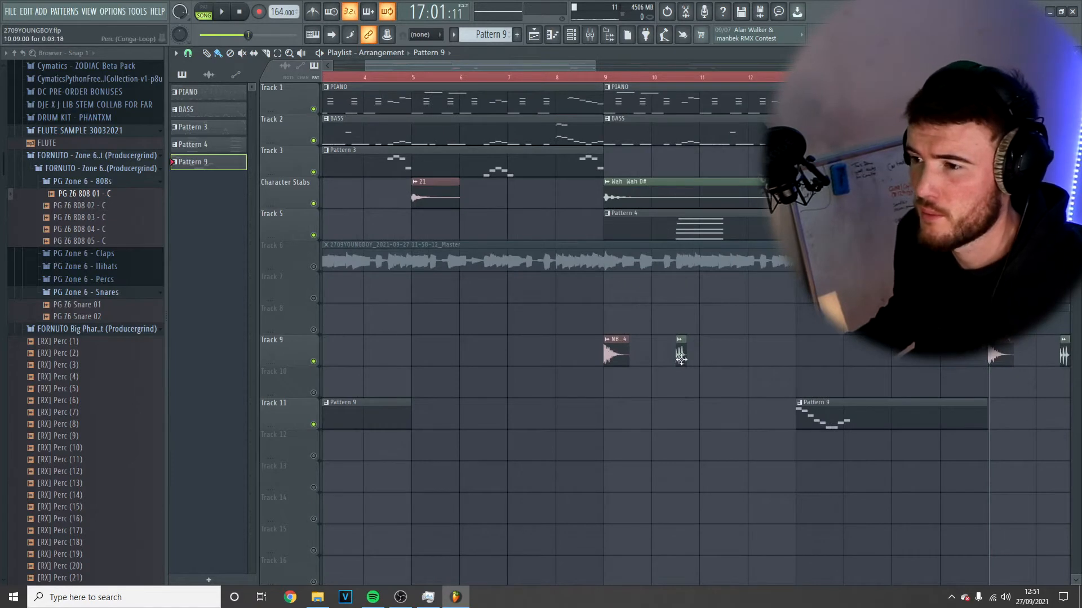
pyautogui.scroll(-2, 552, 354)
# Solo Track 9 and play its percussion clips around bars 1 and 10, then stop playback.
pyautogui.rightClick(314, 361)
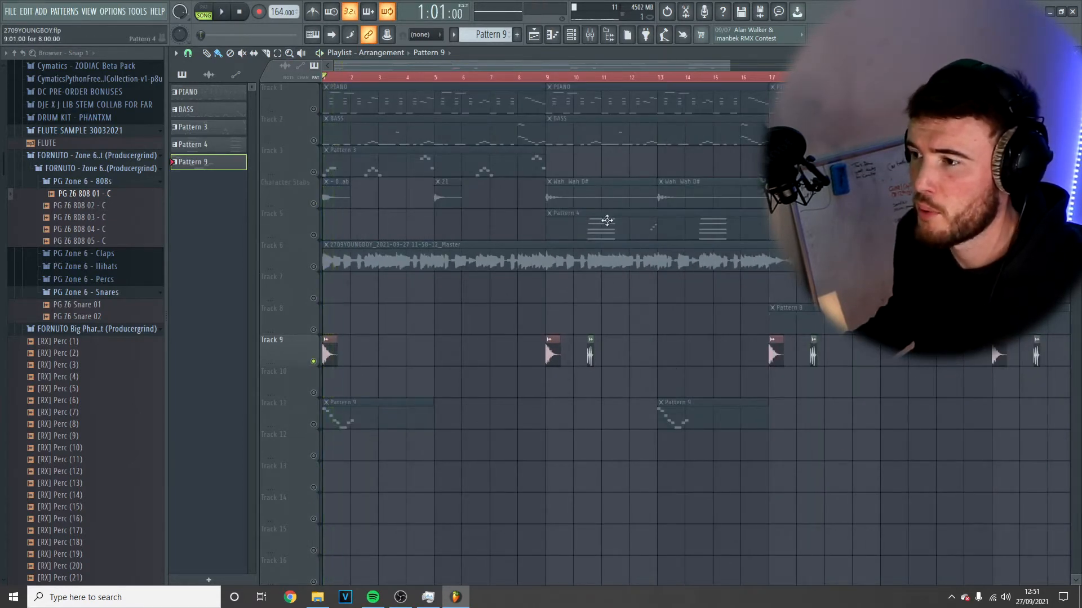
pyautogui.press('space')
pyautogui.scroll(2, 590, 111)
pyautogui.press('space')
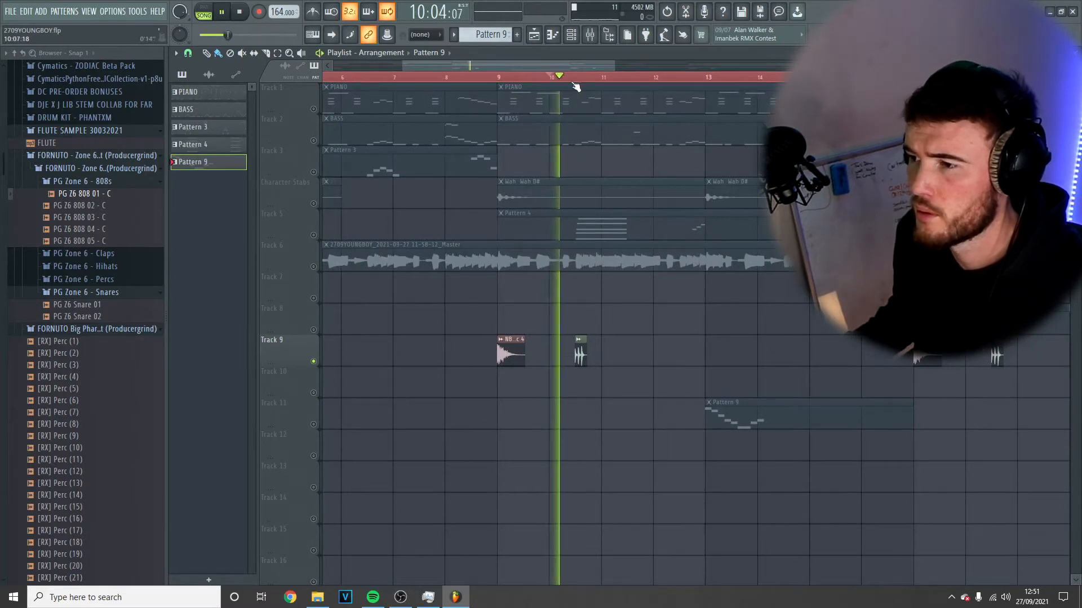
pyautogui.press('space')
pyautogui.scroll(-3, 513, 363)
pyautogui.scroll(-1, 344, 344)
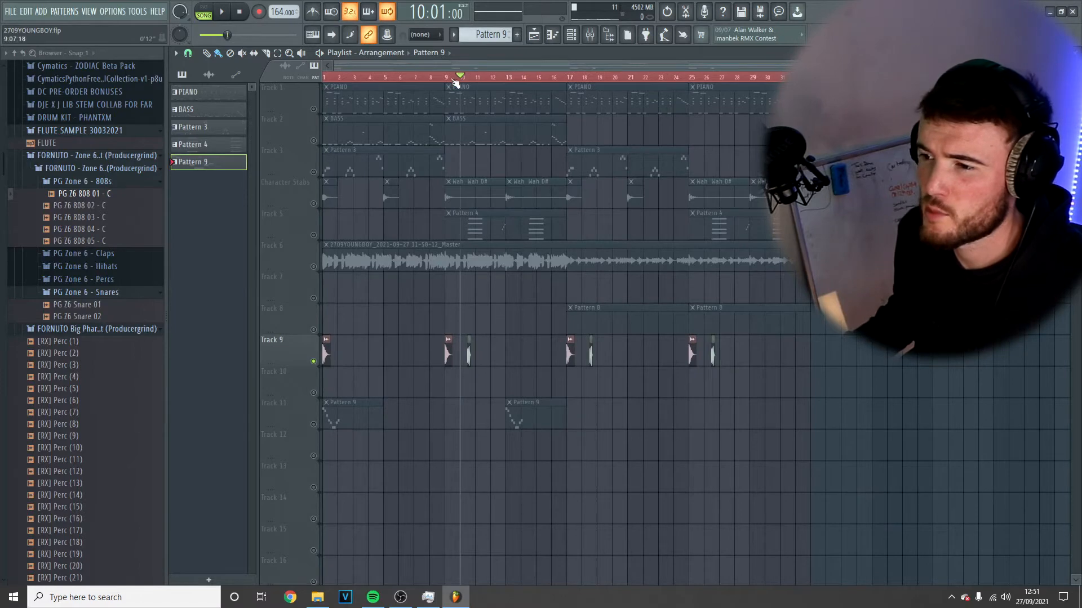
# Unsolo Track 9, mute Tracks 1 to 5 including Character Stabs, and move the playhead to bar 17.
pyautogui.click(313, 204)
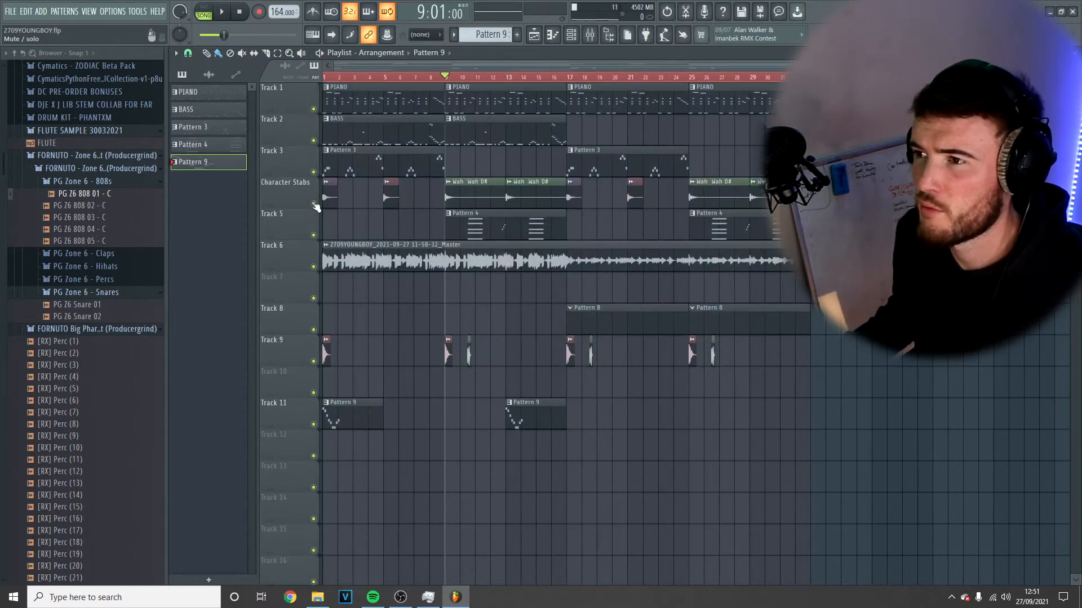
pyautogui.click(315, 268)
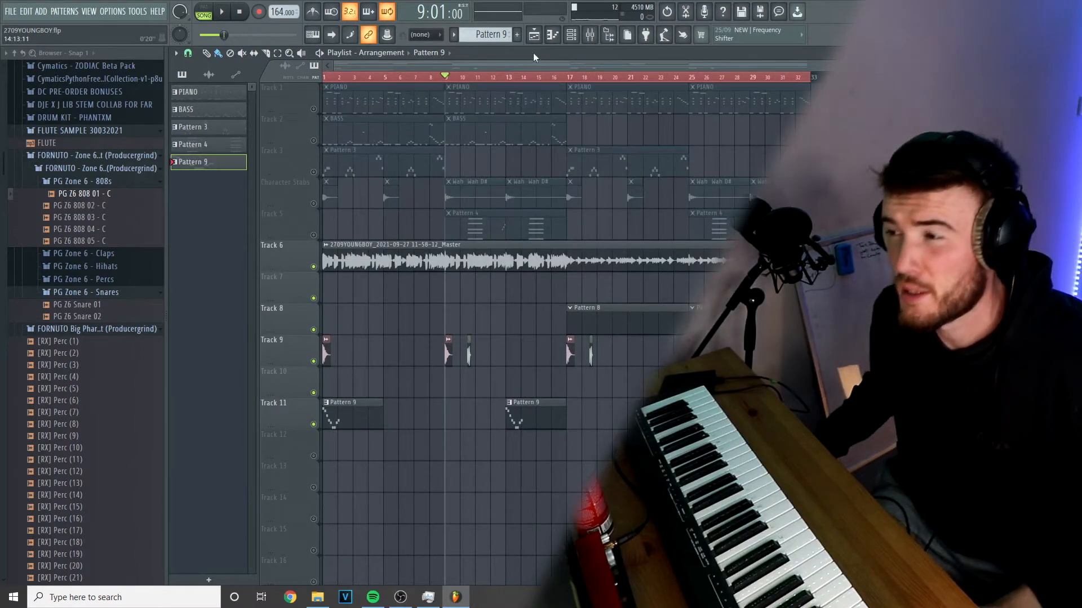
pyautogui.click(570, 78)
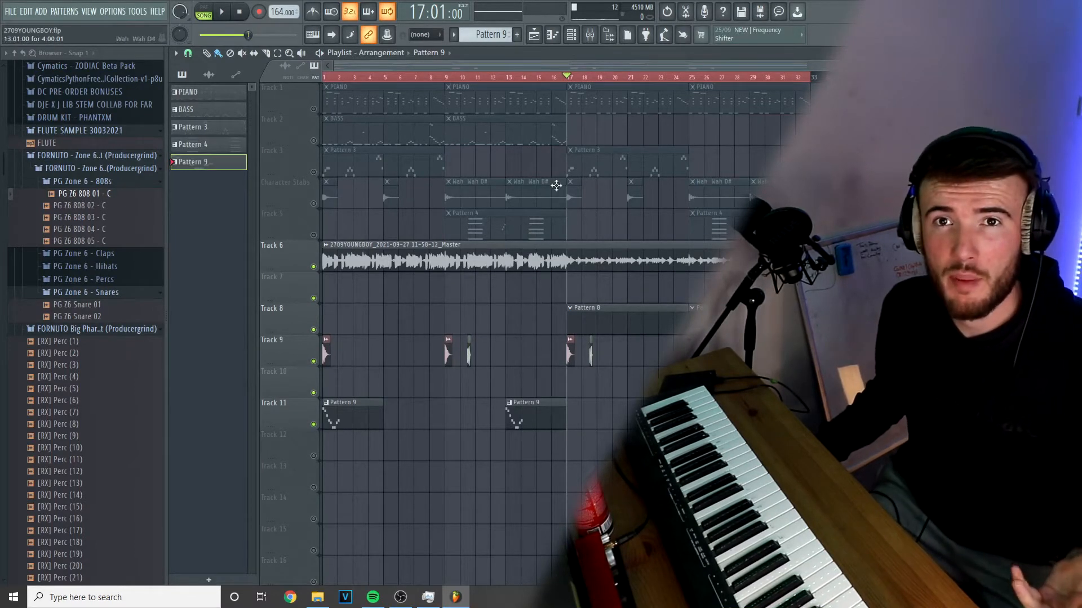
# Switch the channel rack to the drums group in Pattern 8 and route all its channels to free mixer tracks from 13 to 24.
pyautogui.click(572, 35)
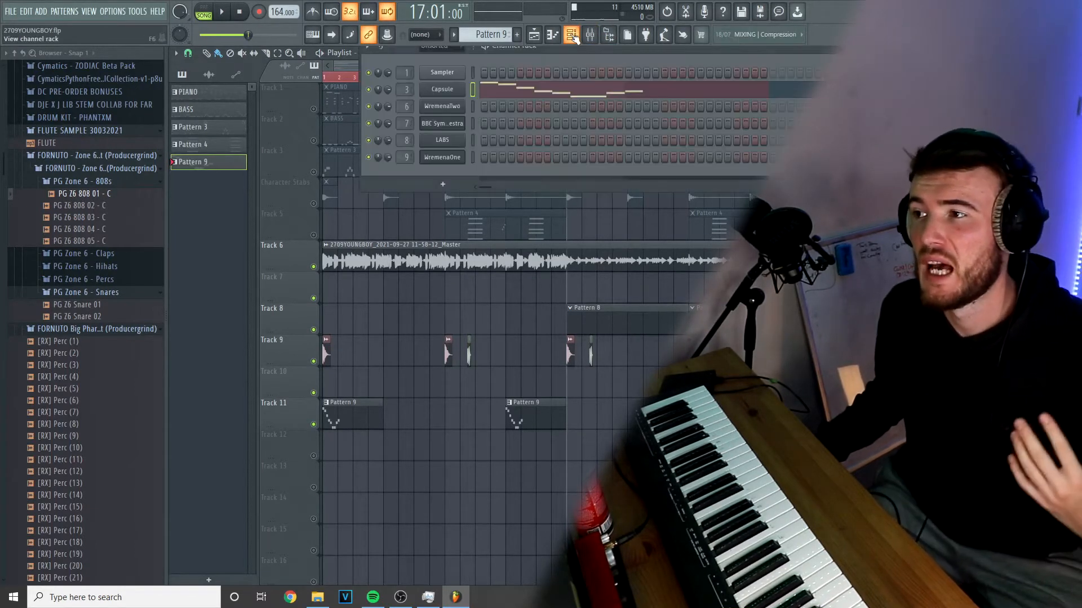
pyautogui.scroll(5, 486, 31)
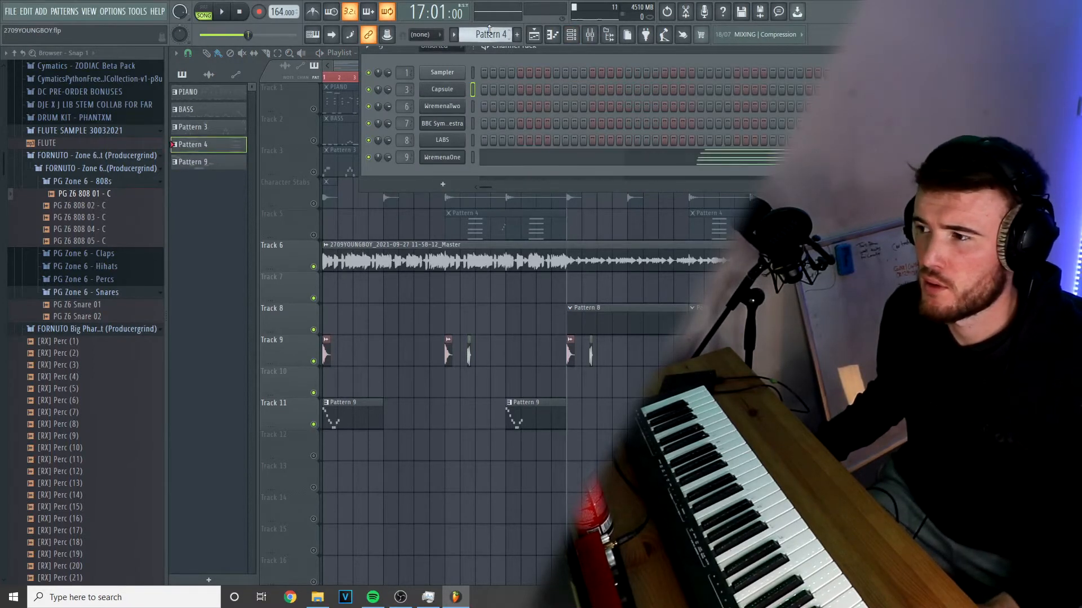
pyautogui.scroll(-3, 489, 31)
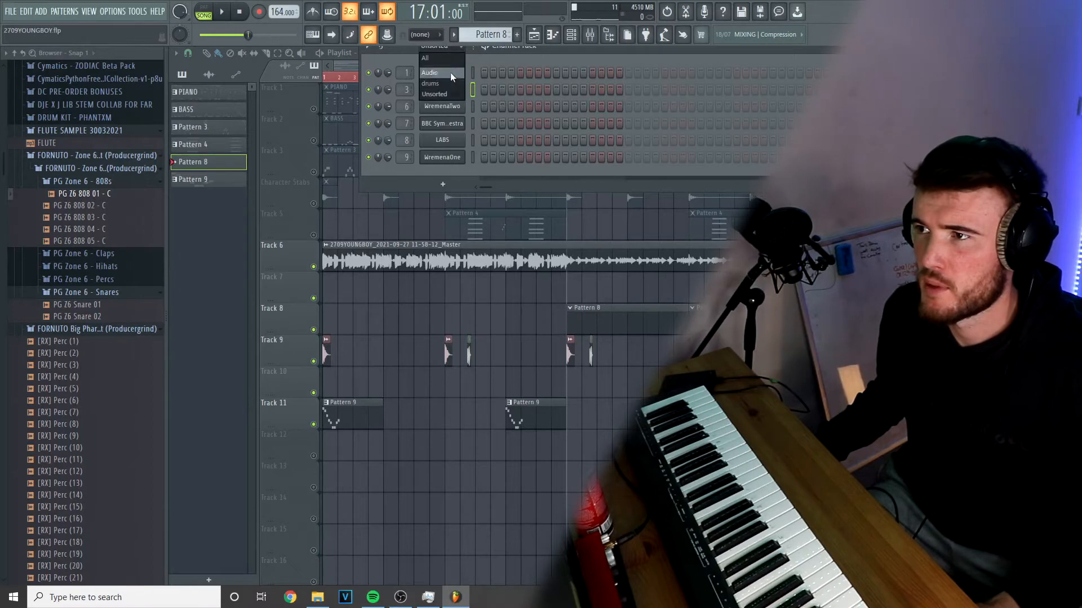
pyautogui.click(442, 83)
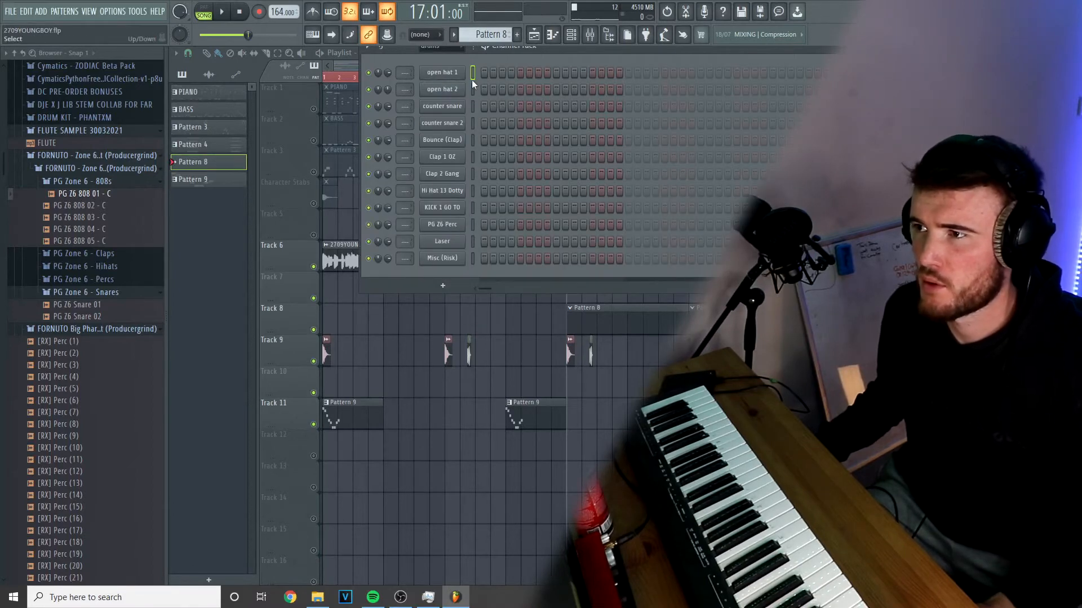
pyautogui.moveTo(471, 80); pyautogui.dragTo(492, 195)
pyautogui.hotkey('ctrl', 'l')
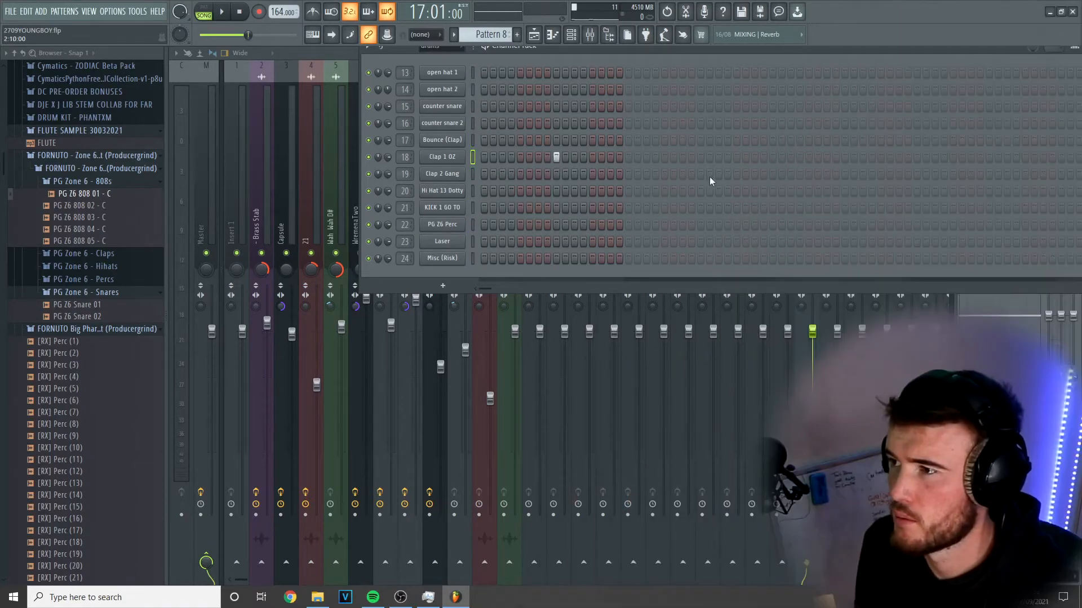
# Add Clap 1 OZ hits on steps 25, 41 and 57 of Pattern 8.
pyautogui.click(699, 158)
pyautogui.click(845, 157)
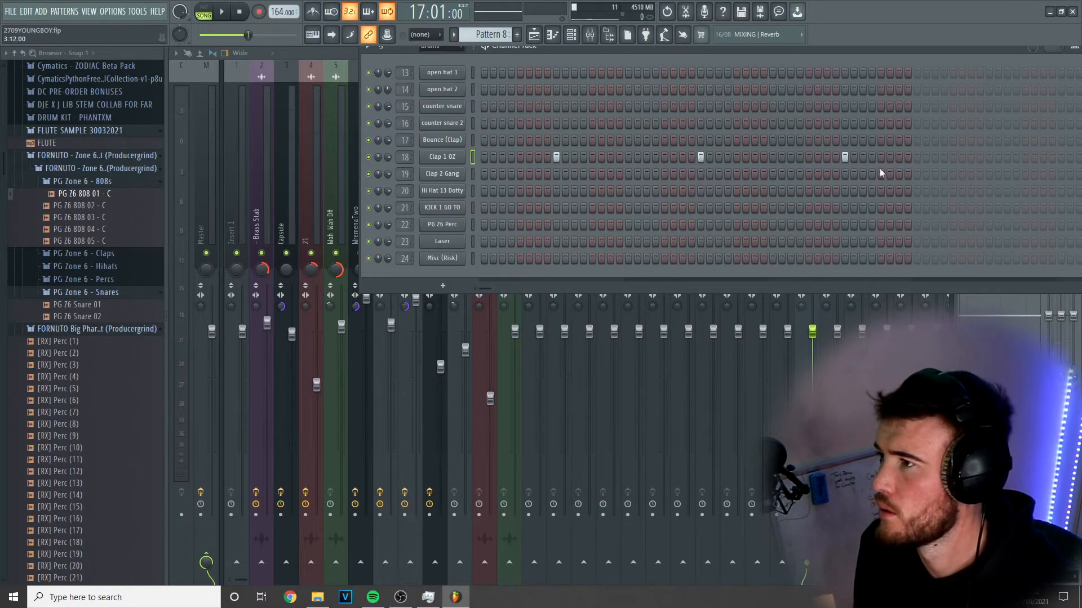
pyautogui.click(989, 157)
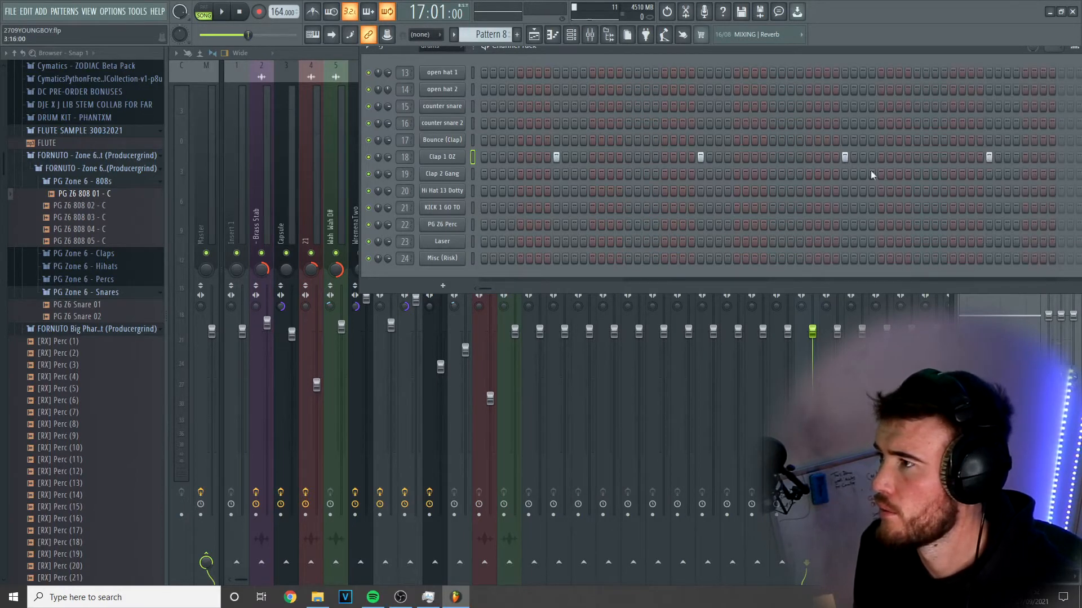
# Open the Clap 1 OZ channel in the piano roll and bring its four clap notes into view.
pyautogui.rightClick(458, 158)
pyautogui.click(488, 157)
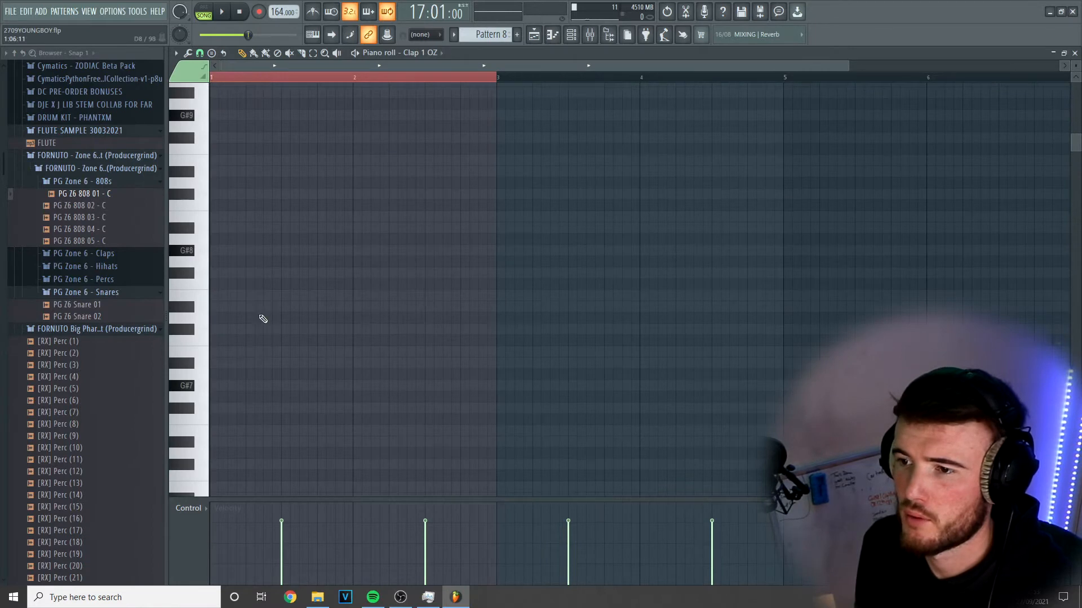
pyautogui.scroll(-10, 253, 293)
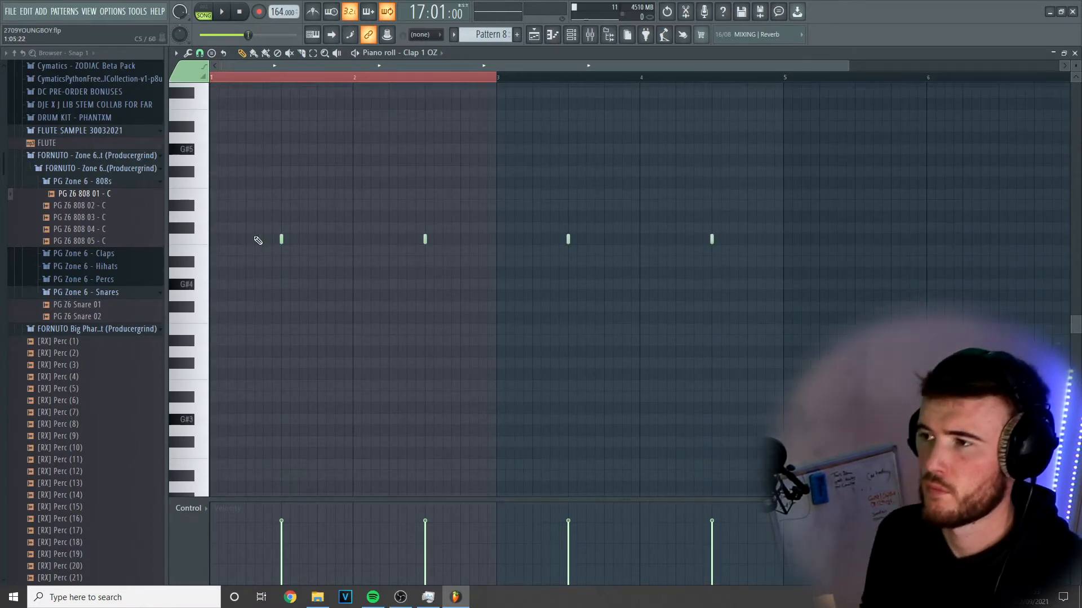
# Duplicate all the Clap 1 OZ notes to fill eight bars and play them back with the whole drums channel rack in view.
pyautogui.hotkey('ctrl', 'a')
pyautogui.hotkey('ctrl', 'b')
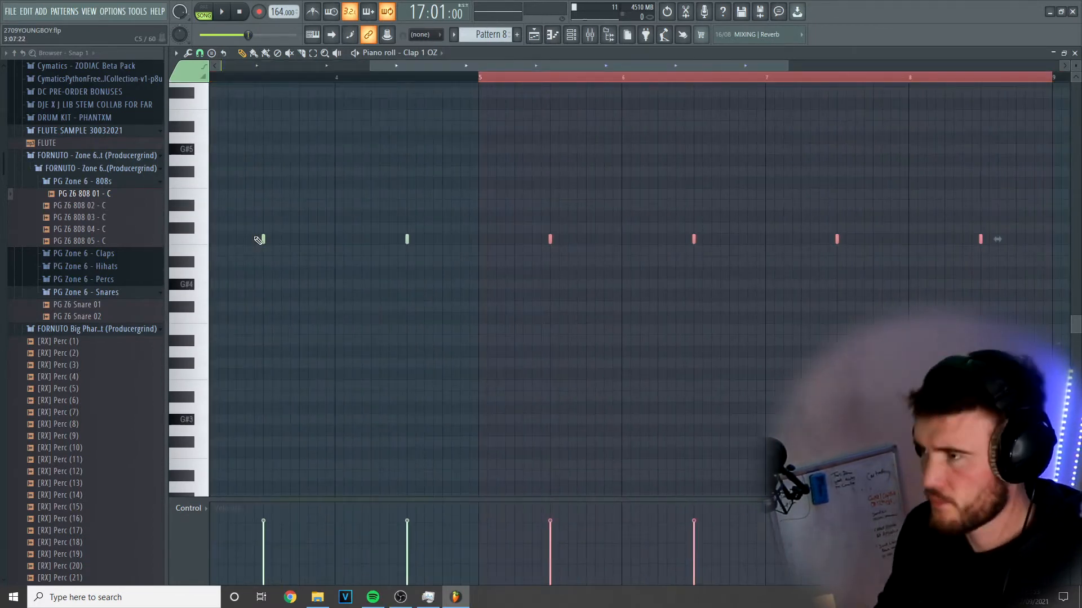
pyautogui.scroll(-2, 402, 185)
pyautogui.click(572, 39)
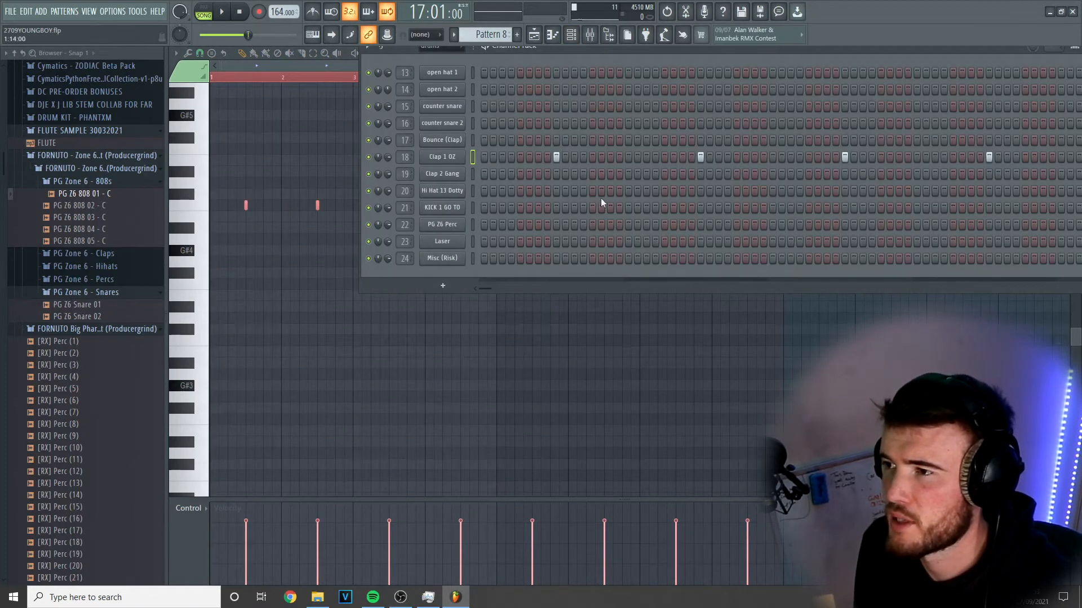
pyautogui.press('space')
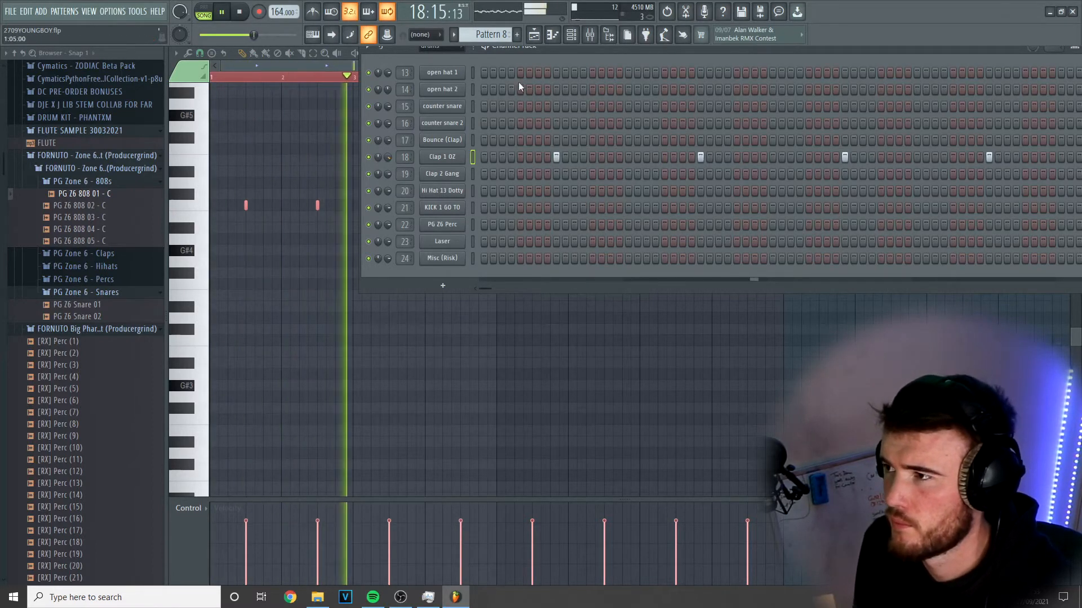
pyautogui.moveTo(566, 52); pyautogui.dragTo(457, 98)
pyautogui.press('space')
pyautogui.press('space')
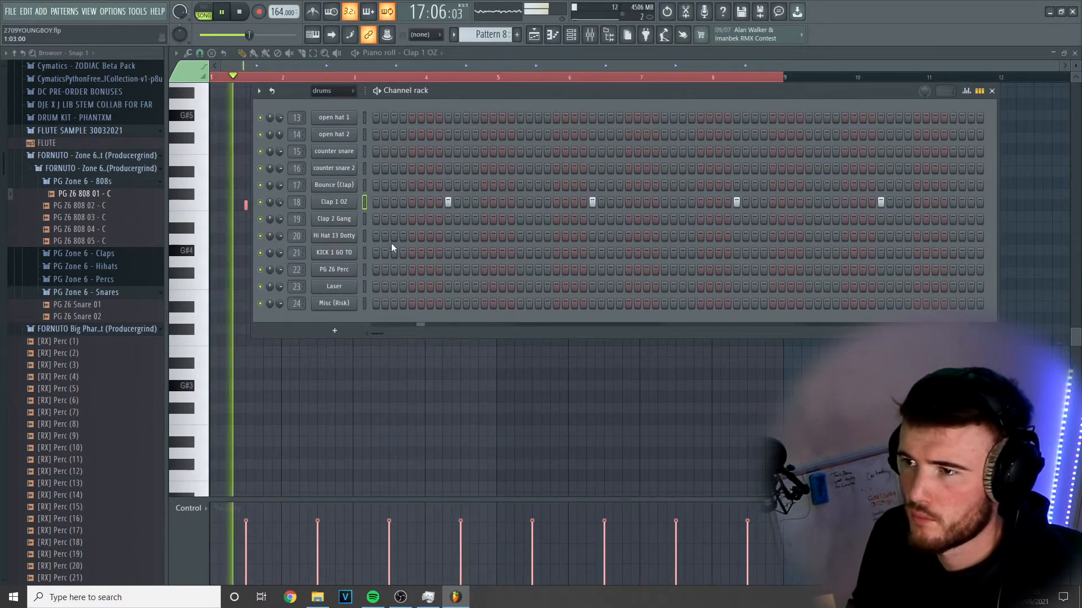
# Add Clap 2 Gang hits on steps 15 and 47, and duplicate both notes into bars 5 to 8.
pyautogui.click(502, 219)
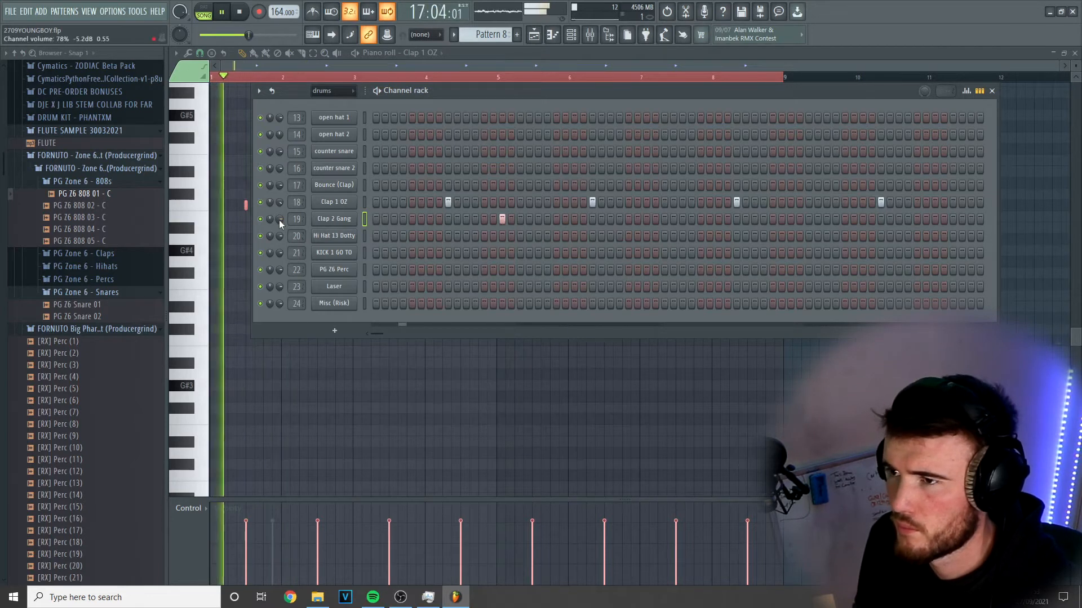
pyautogui.click(789, 219)
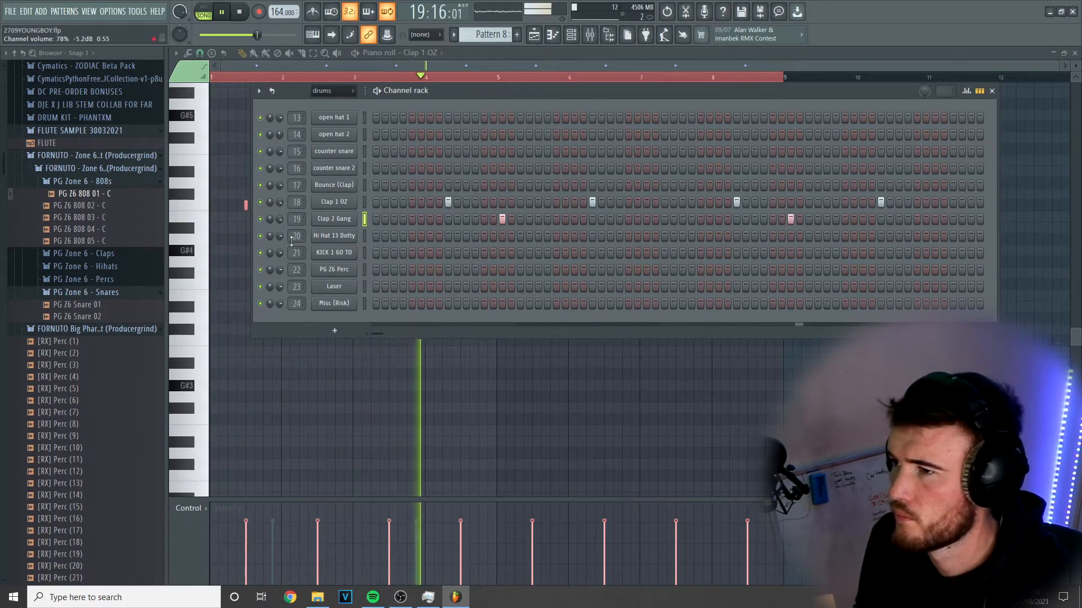
pyautogui.rightClick(361, 217)
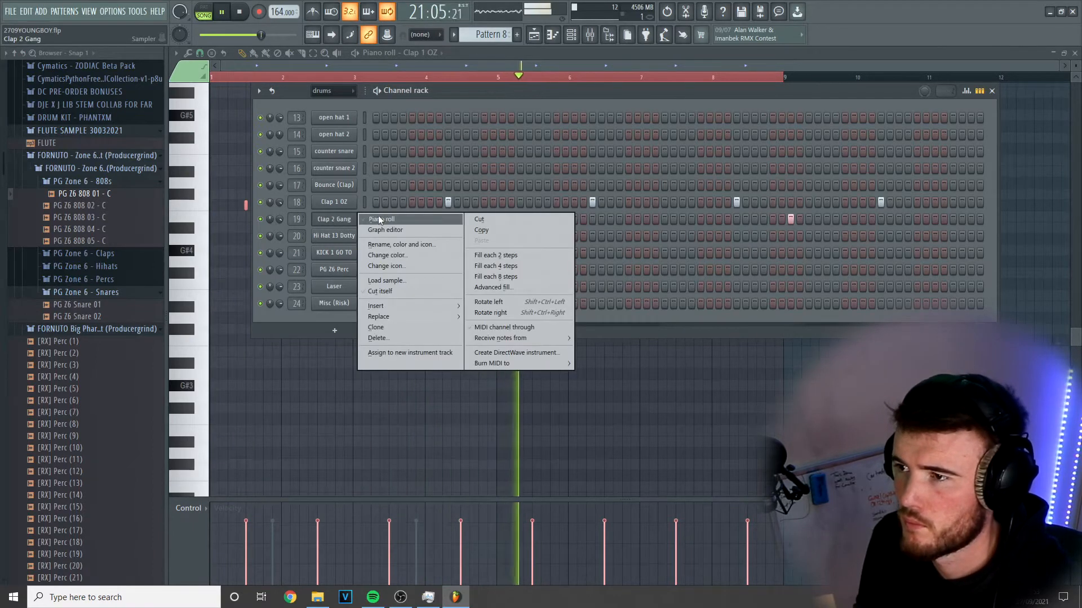
pyautogui.click(378, 218)
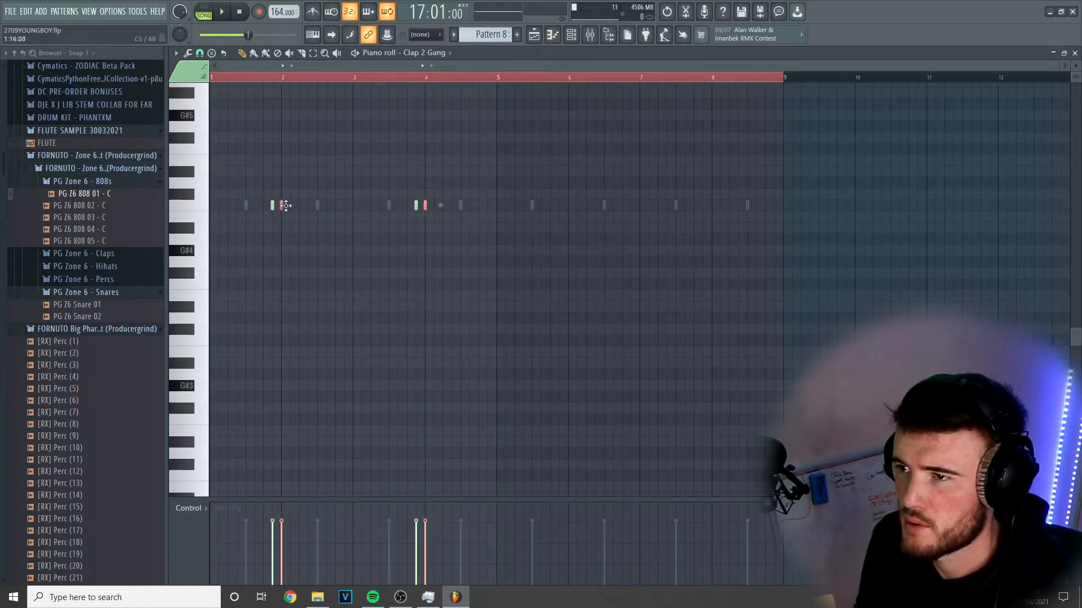
pyautogui.press('space')
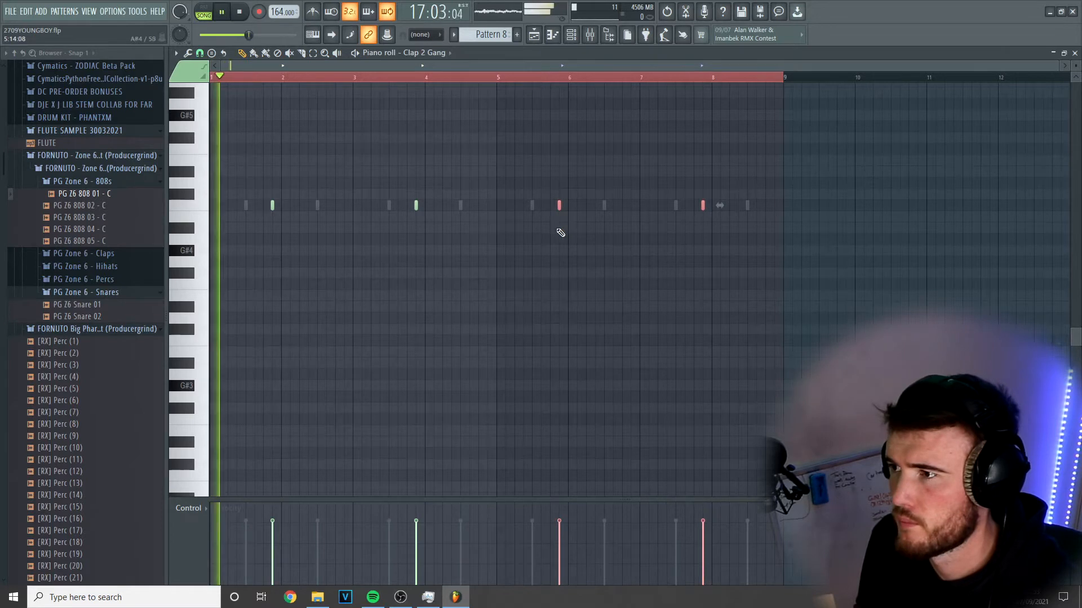
pyautogui.press('F6')
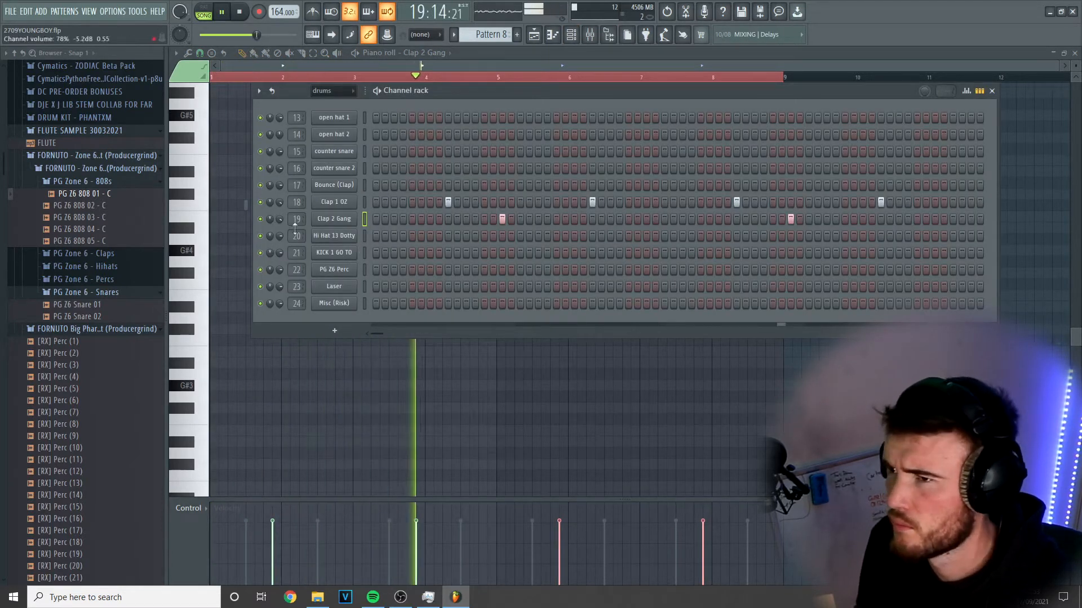
pyautogui.press('space')
# Add a Bounce (Clap) hit on step 9 and repeat it in bars 3, 5 and 7.
pyautogui.click(448, 184)
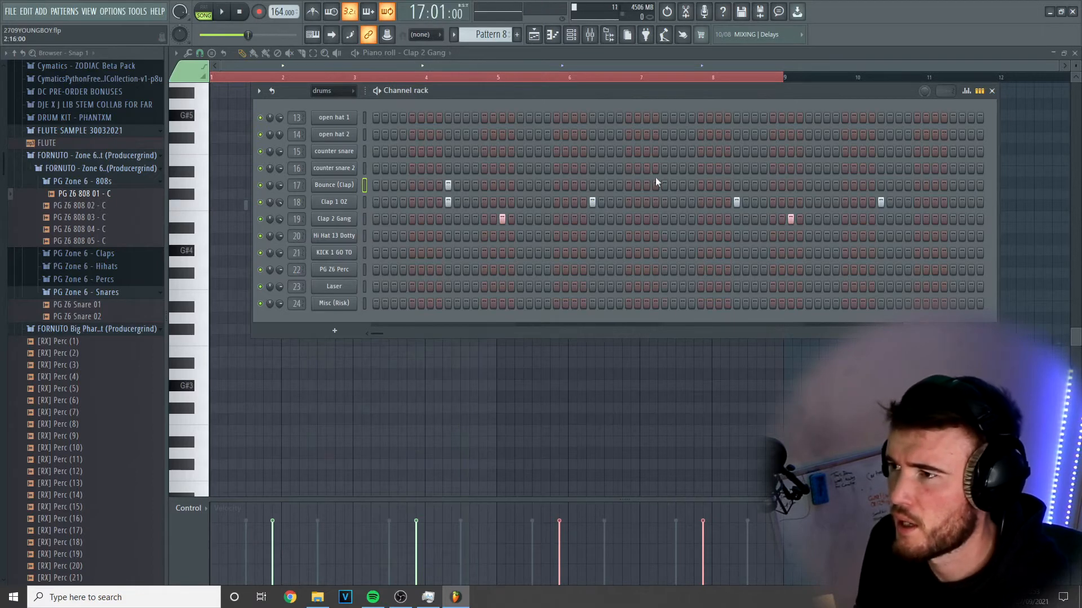
pyautogui.rightClick(317, 188)
pyautogui.click(379, 186)
pyautogui.moveTo(520, 251); pyautogui.dragTo(214, 136)
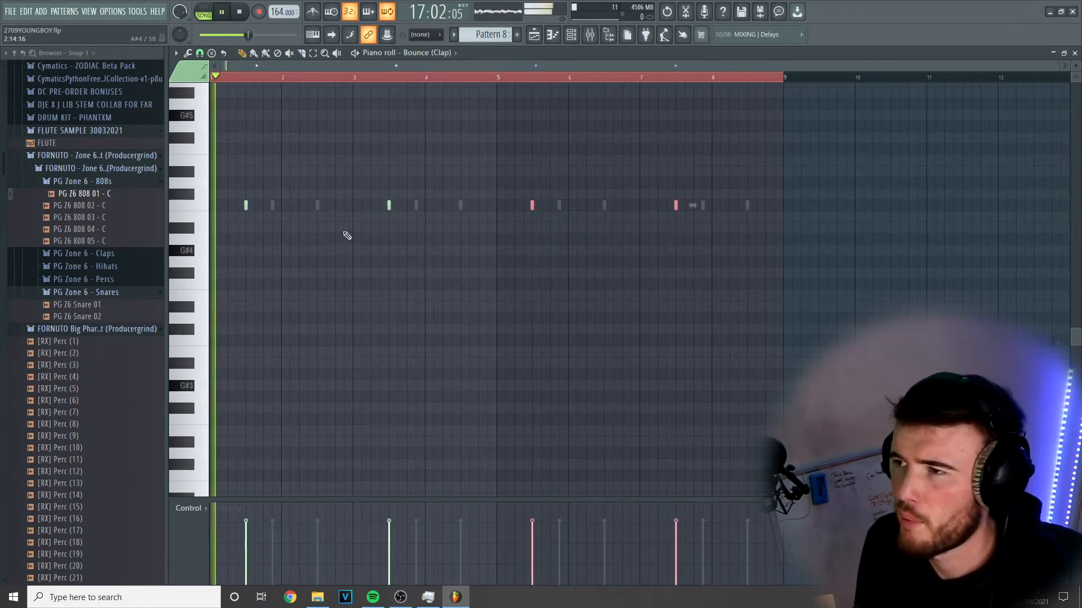
pyautogui.click(570, 35)
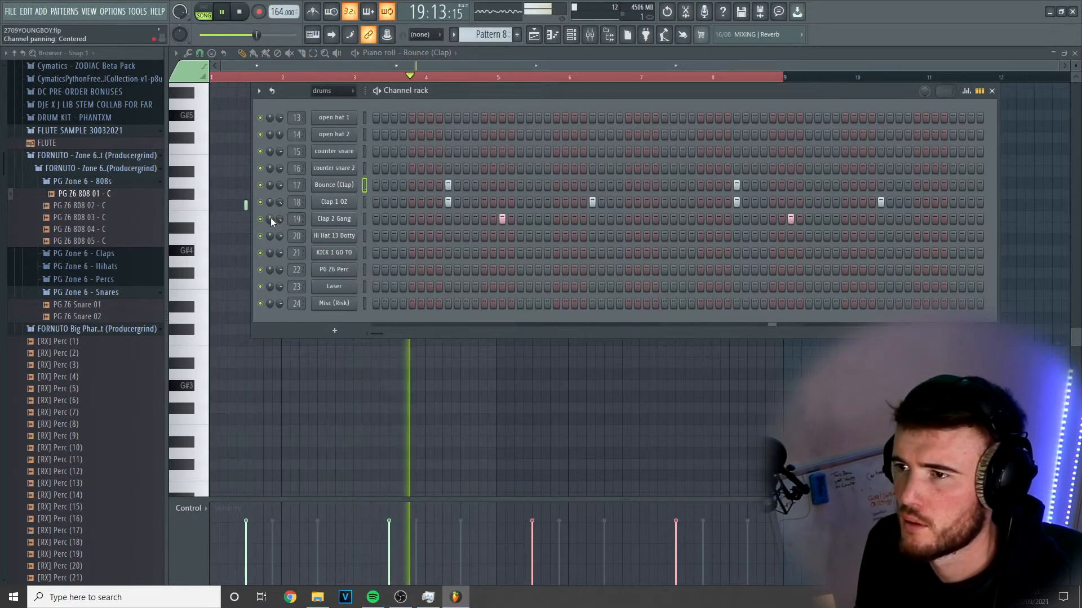
# Add counter snare 2 hits on steps 19, 51 and 55 of Pattern 8 during playback.
pyautogui.press('space')
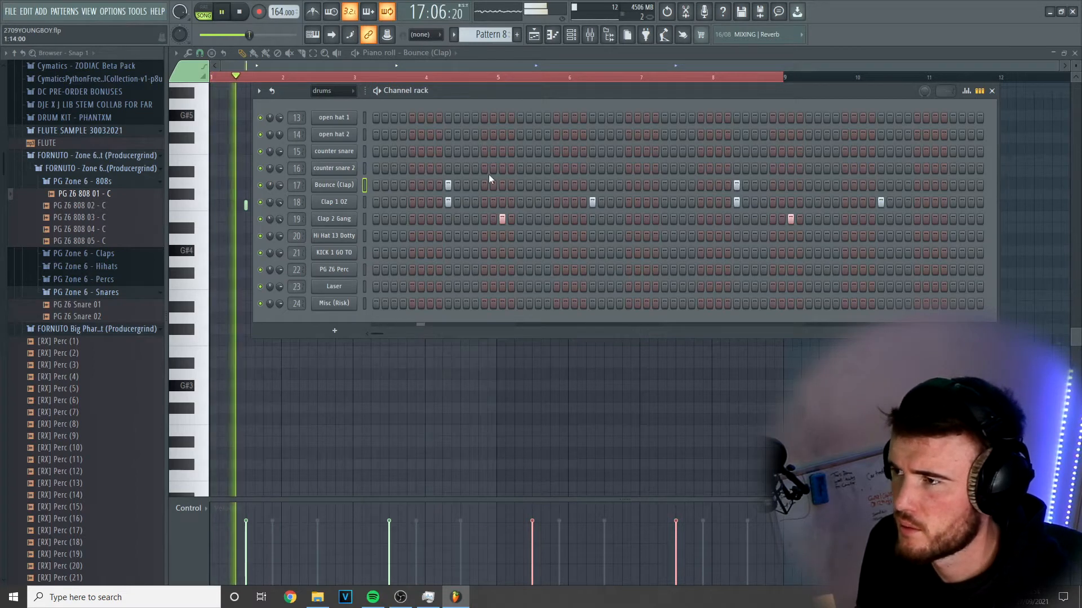
pyautogui.click(538, 168)
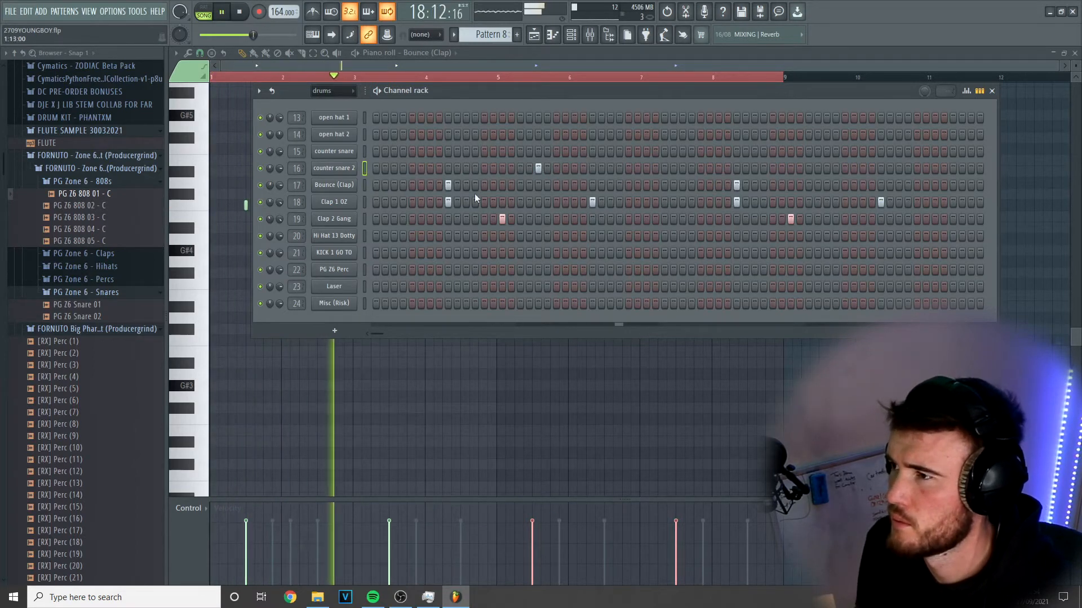
pyautogui.click(827, 169)
pyautogui.click(863, 170)
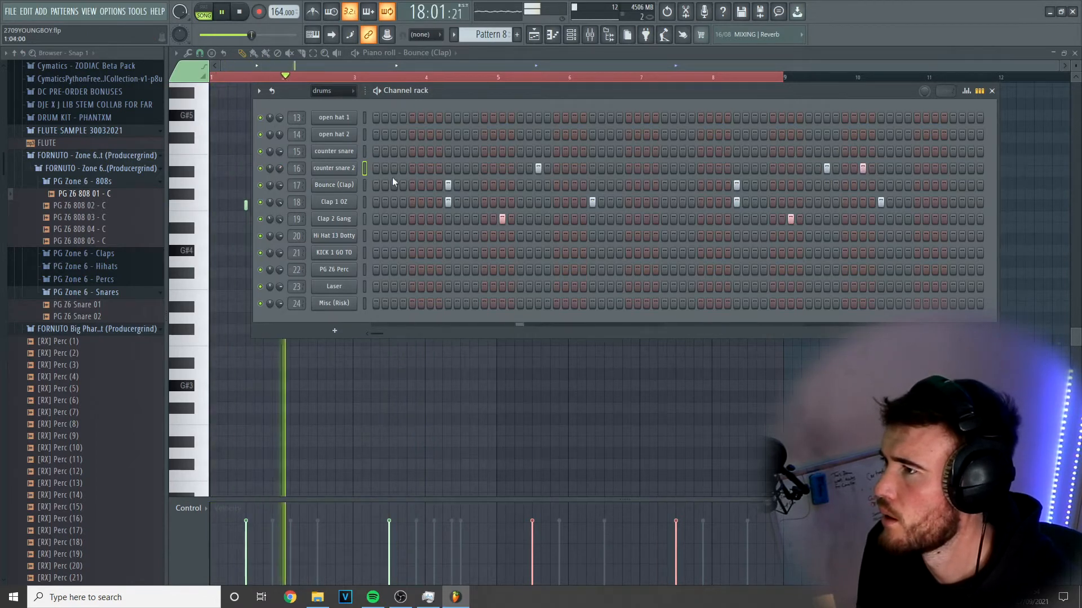
# Duplicate the three counter snare 2 notes into bars 5 to 8 and return to the channel rack.
pyautogui.rightClick(355, 163)
pyautogui.click(350, 171)
pyautogui.rightClick(356, 163)
pyautogui.click(364, 168)
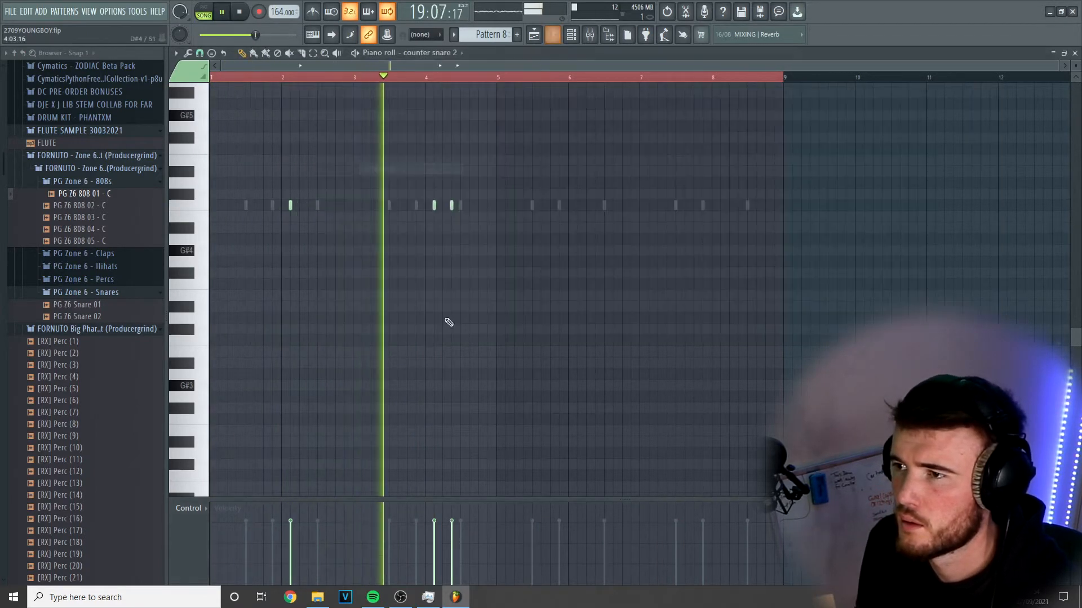
pyautogui.press('space')
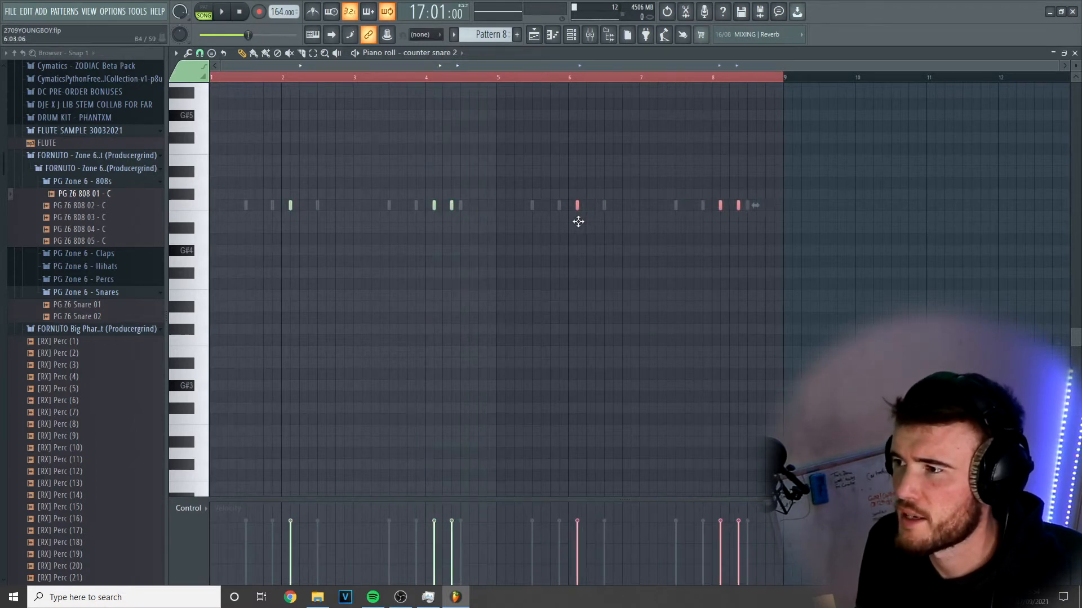
pyautogui.click(583, 35)
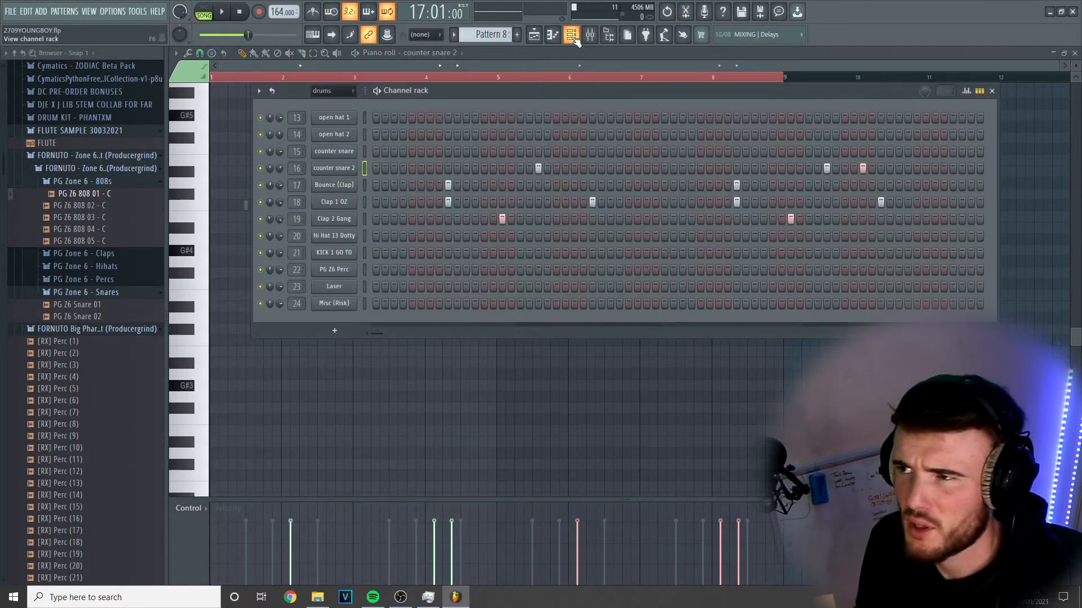
# Add counter snare hits on steps 3 and 35 of Pattern 8.
pyautogui.click(322, 172)
pyautogui.moveTo(425, 258); pyautogui.dragTo(424, 247)
pyautogui.click(485, 106)
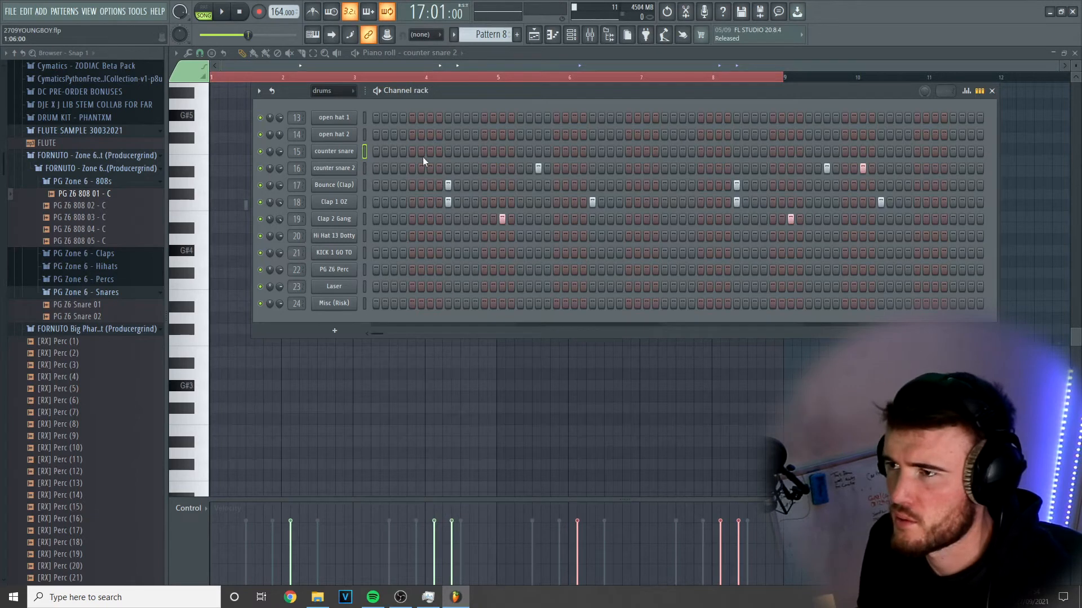
pyautogui.click(394, 151)
pyautogui.press('space')
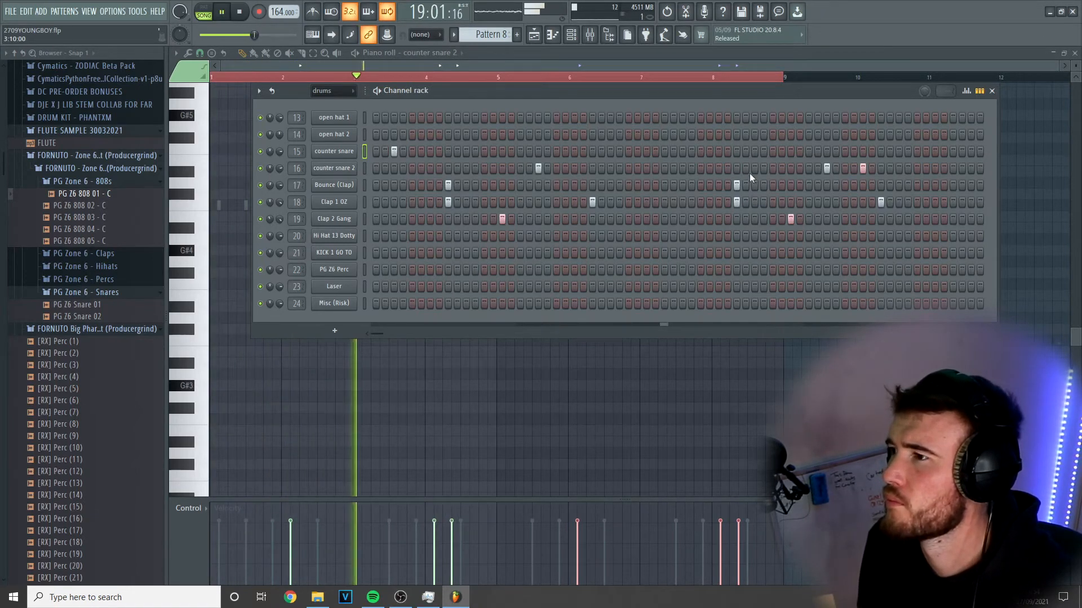
pyautogui.click(683, 151)
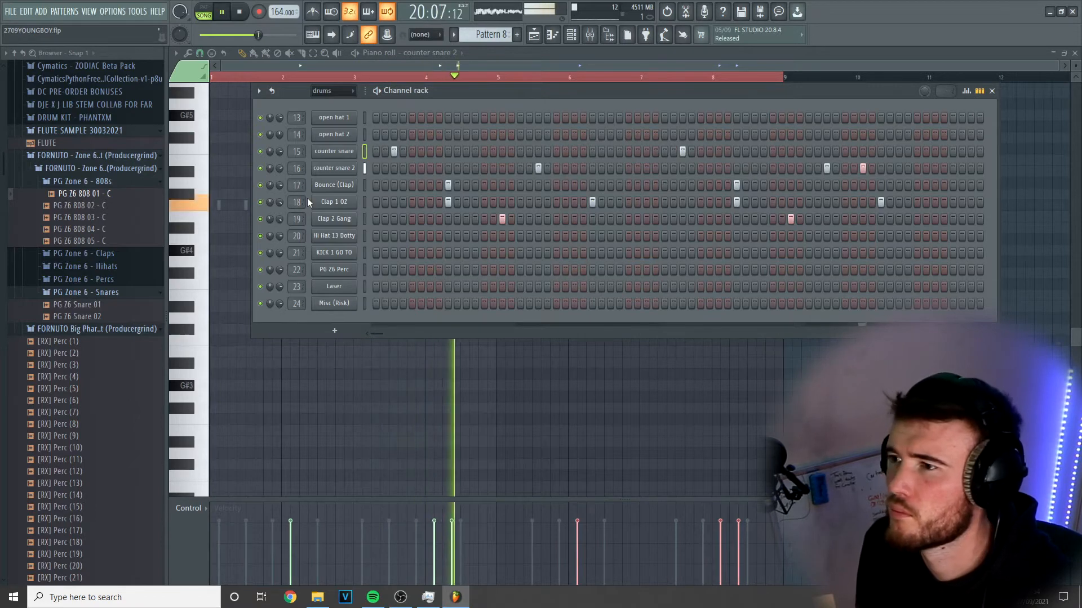
# Duplicate the counter snare notes into bars 5 to 8 and raise the velocity of all four slightly.
pyautogui.rightClick(338, 153)
pyautogui.click(395, 150)
pyautogui.moveTo(488, 304); pyautogui.dragTo(163, 186)
pyautogui.moveTo(363, 207); pyautogui.dragTo(649, 195)
pyautogui.hotkey('ctrl', 'a')
pyautogui.scroll(2, 563, 190)
pyautogui.click(576, 35)
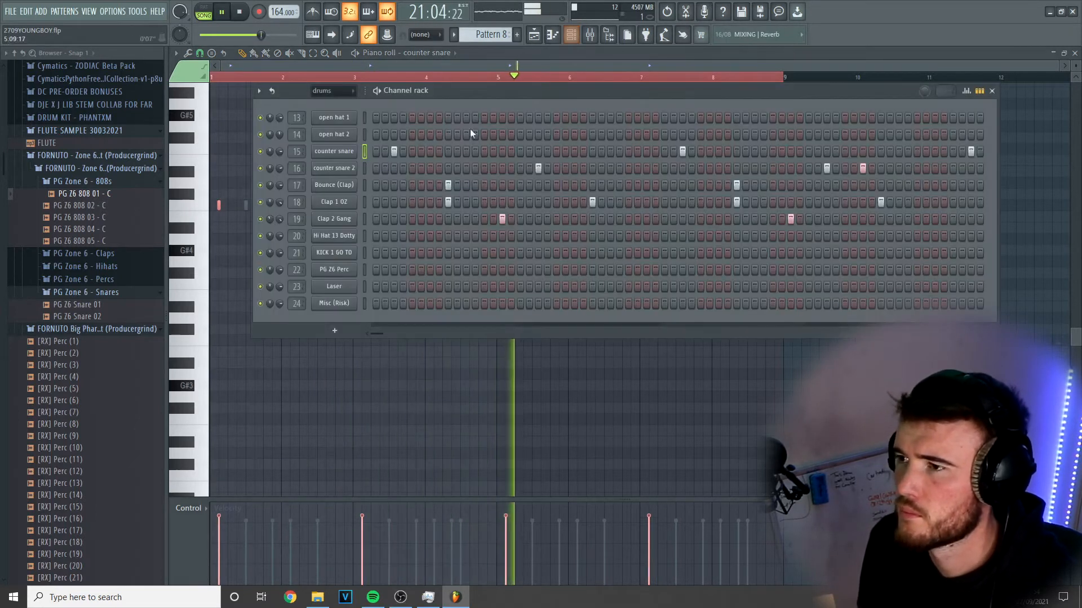
# Stop playback and fill the Hi Hat 13 Dotty channel with a hit every 2 steps.
pyautogui.press('space')
pyautogui.rightClick(350, 238)
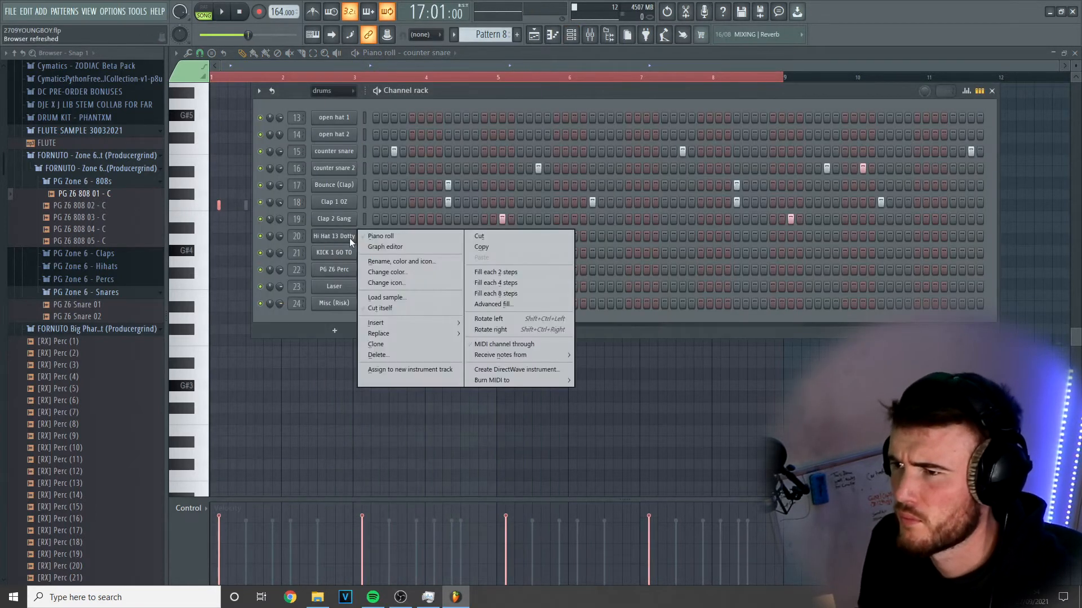
pyautogui.click(490, 272)
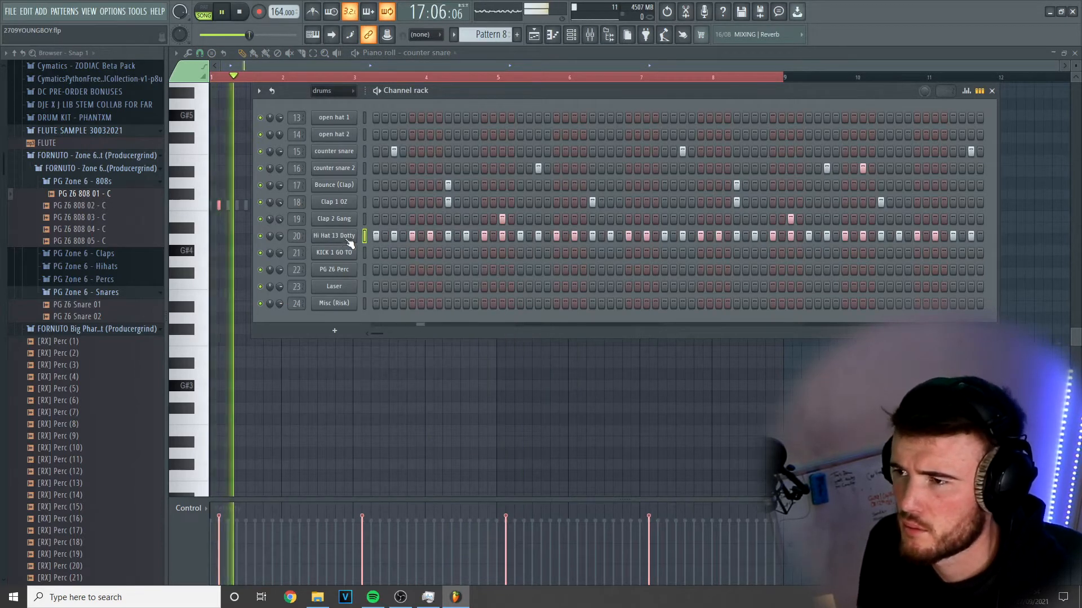
# Add a short fade-out to the Hi Hat 13 Dotty sample, normalize it and set its channel volume to 73%.
pyautogui.click(345, 245)
pyautogui.moveTo(448, 287); pyautogui.dragTo(449, 285)
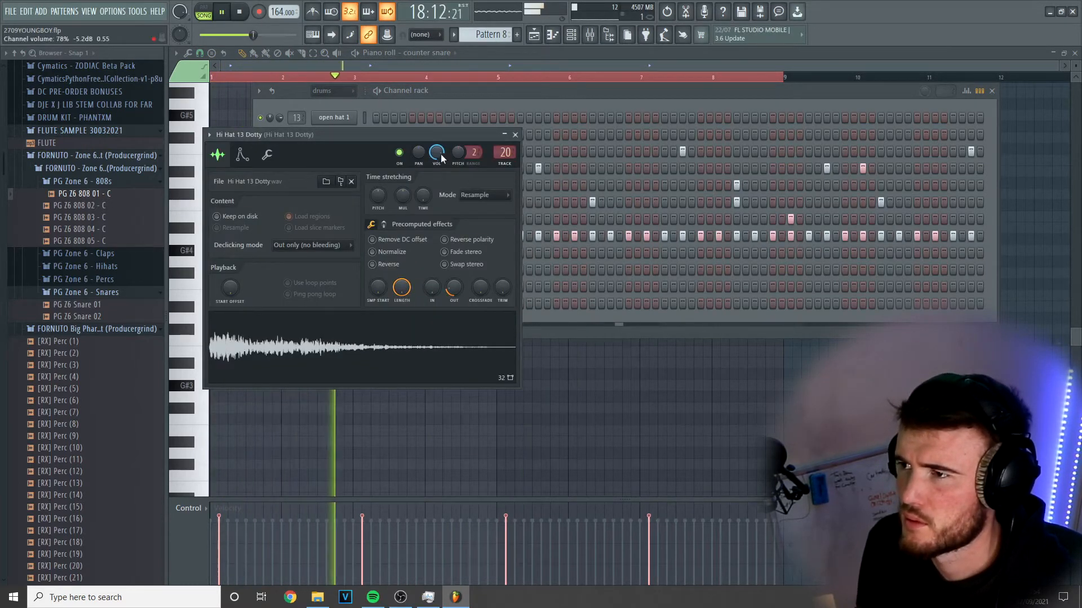
pyautogui.click(400, 254)
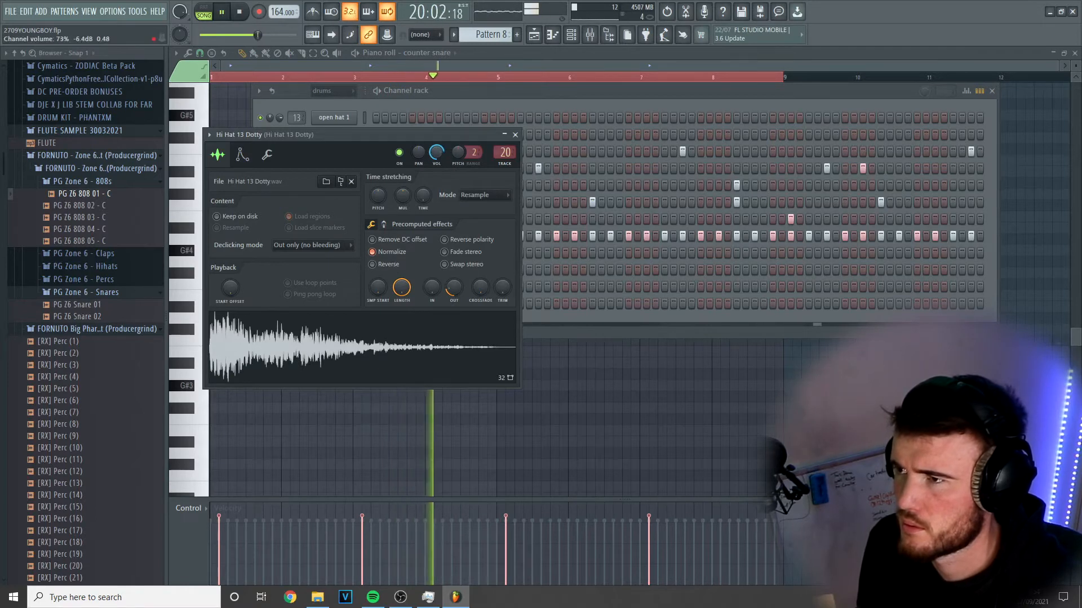
pyautogui.click(514, 136)
pyautogui.press('space')
# Delete the Hi Hat 13 Dotty notes from bar 3 onward and vary the velocities of the notes left in bars 1 and 2.
pyautogui.rightClick(331, 236)
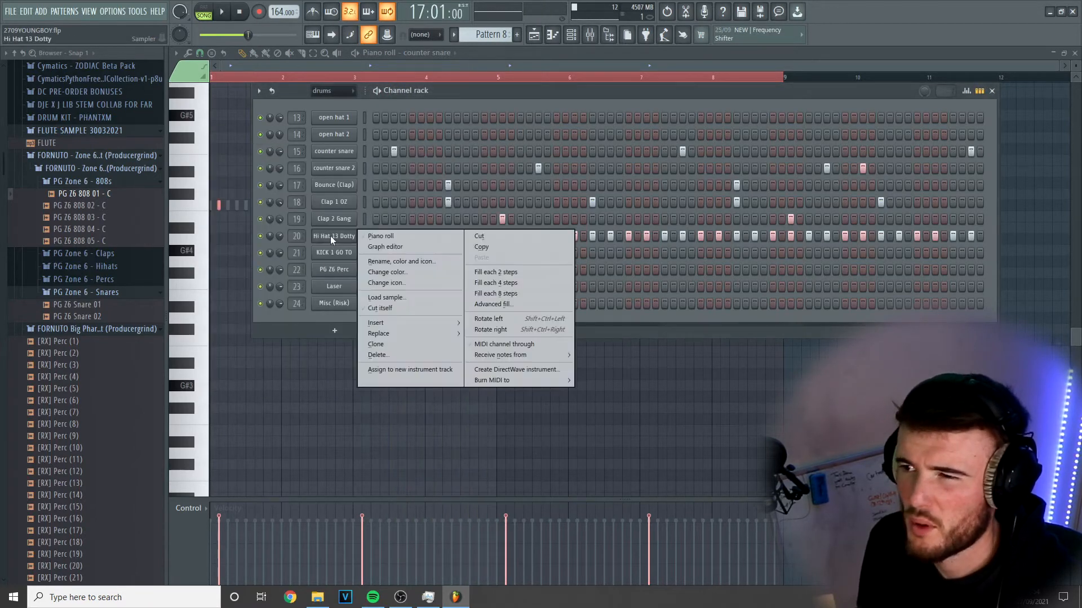
pyautogui.click(380, 235)
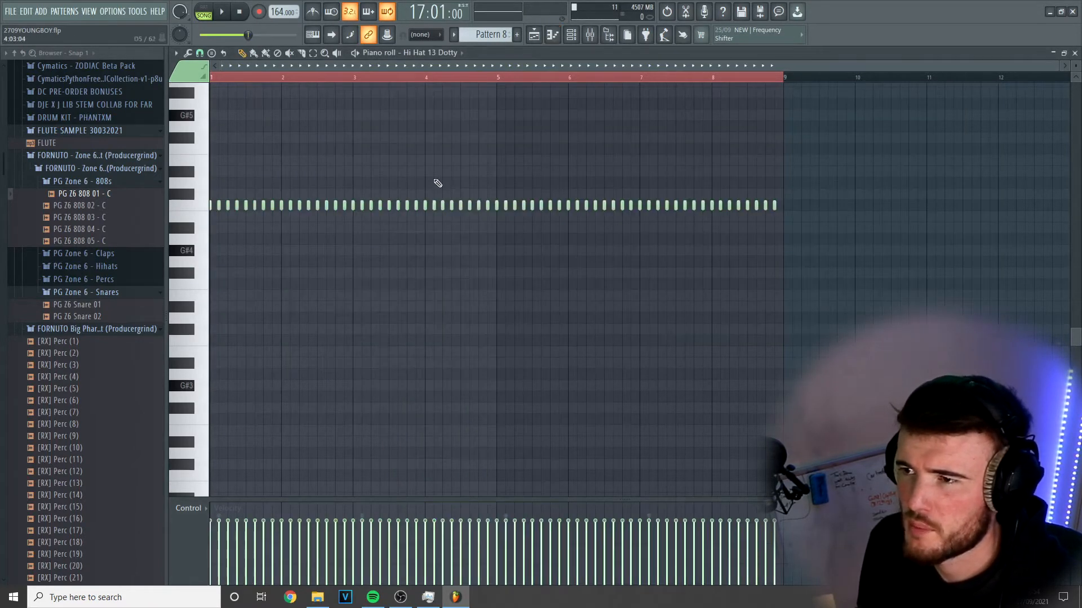
pyautogui.moveTo(871, 122); pyautogui.dragTo(355, 205)
pyautogui.press('Delete')
pyautogui.moveTo(374, 254); pyautogui.dragTo(191, 177)
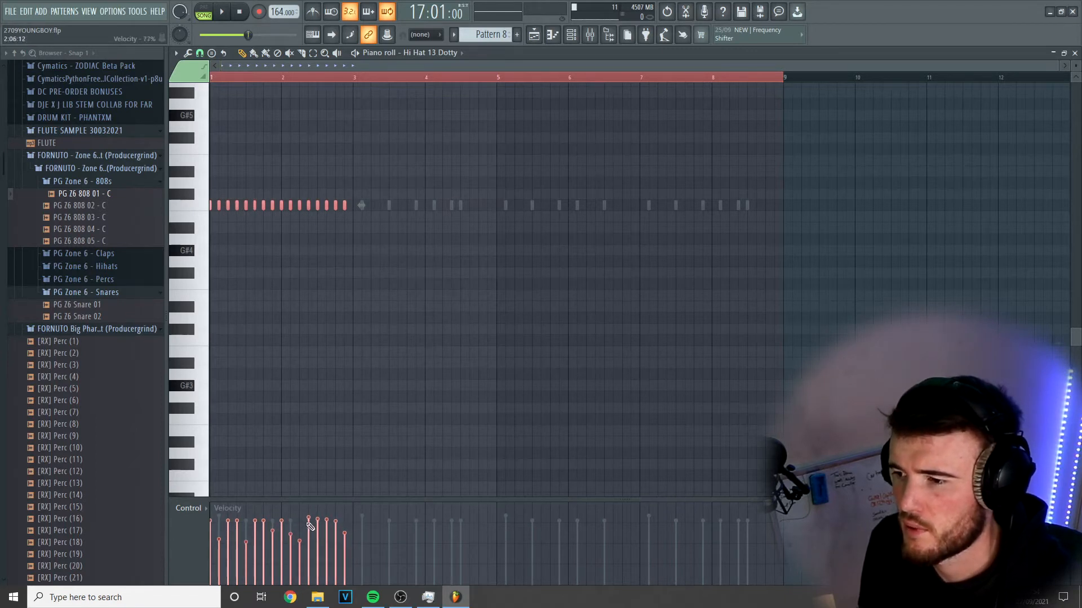
pyautogui.press('space')
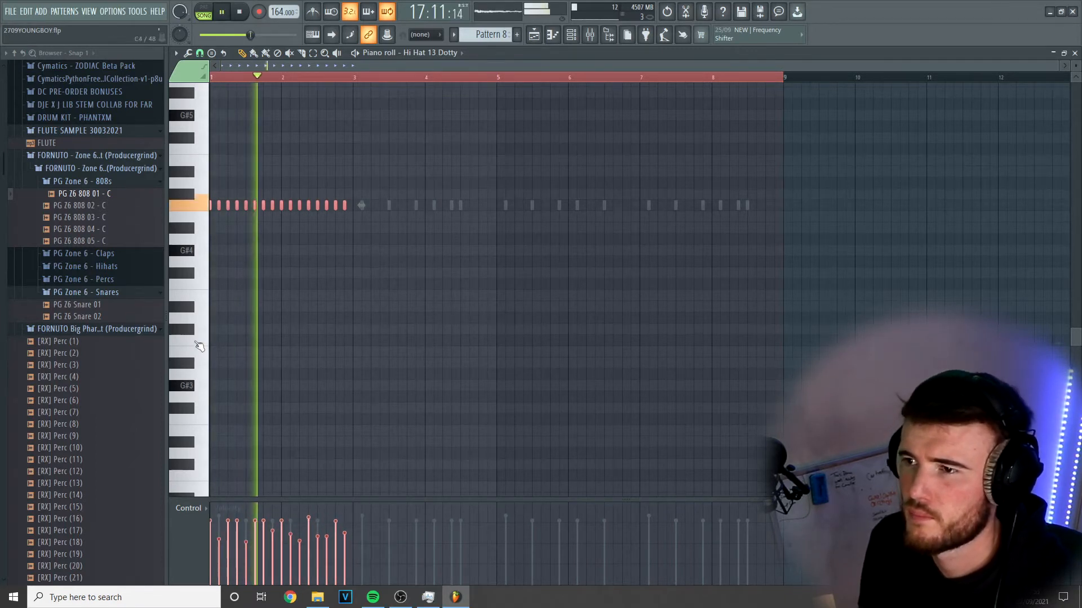
pyautogui.press('space')
# Lengthen the hi-hat note on beat 3 of bar 1 and chop it into a fast roll with rising velocities.
pyautogui.scroll(4, 189, 305)
pyautogui.scroll(-4, 192, 304)
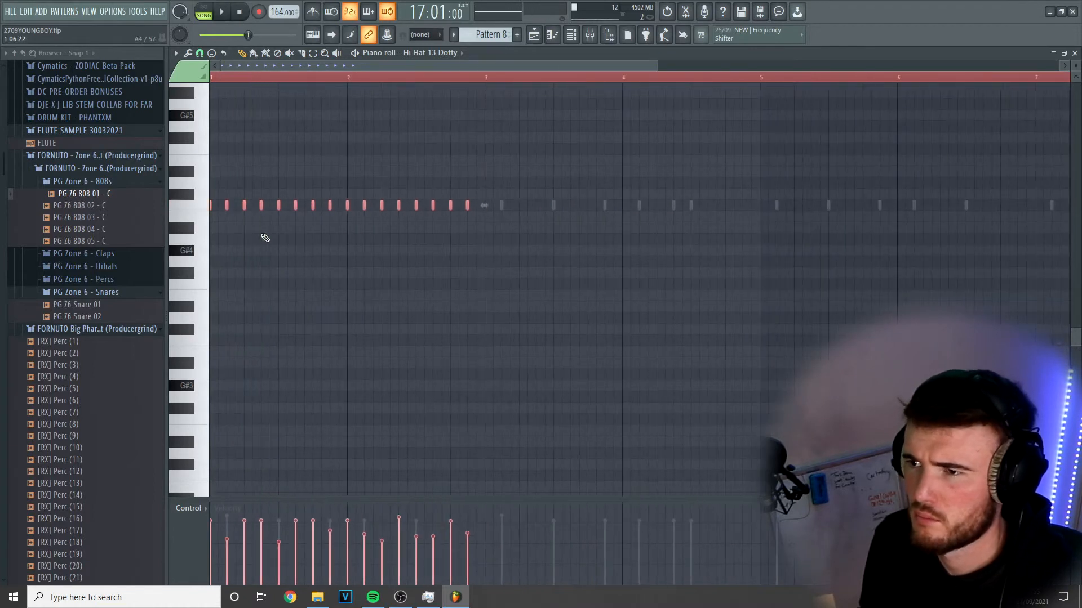
pyautogui.keyDown('ctrl'); pyautogui.click(277, 217); pyautogui.keyUp('ctrl')
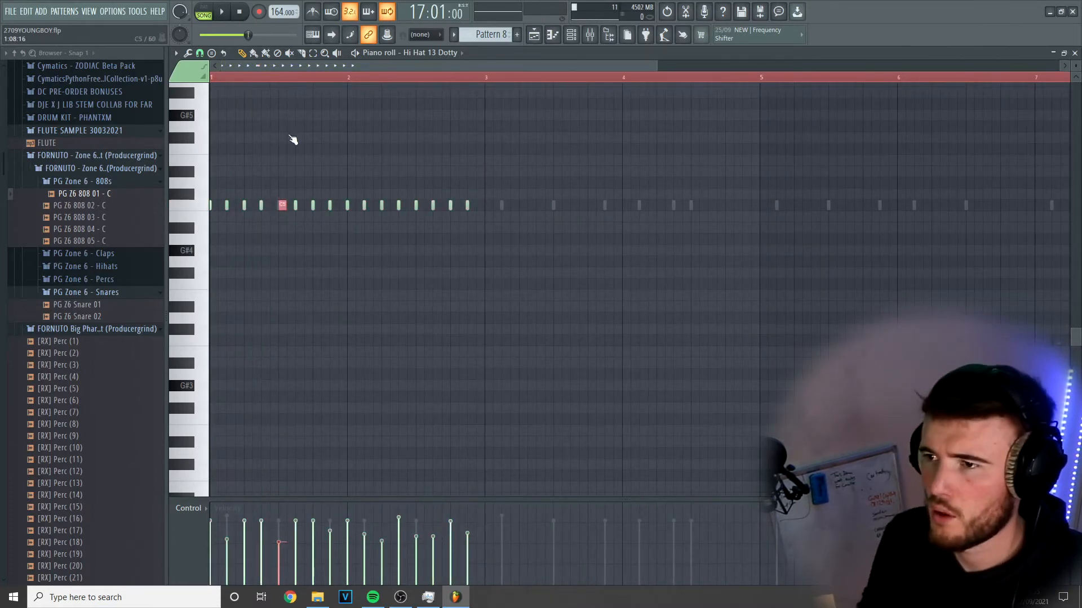
pyautogui.hotkey('ctrl', 'u')
pyautogui.click(909, 337)
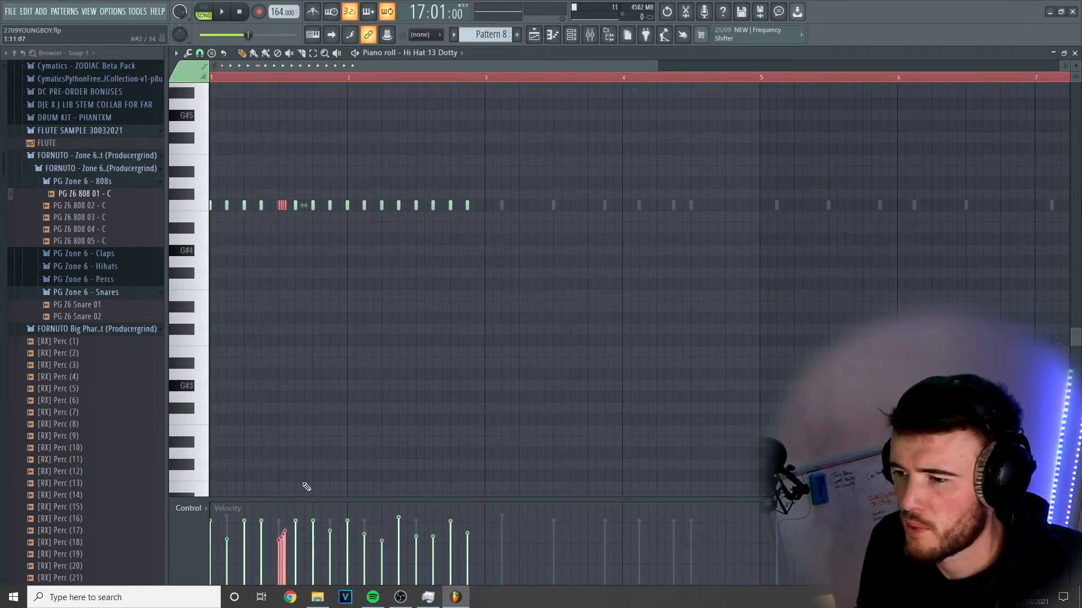
# Audition the hi-hats and move the last two Hi Hat 13 Dotty hits of bar 2 down to G4.
pyautogui.press('space')
pyautogui.scroll(-3, 293, 338)
pyautogui.keyDown('ctrl'); pyautogui.moveTo(382, 276); pyautogui.dragTo(210, 202); pyautogui.keyUp('ctrl')
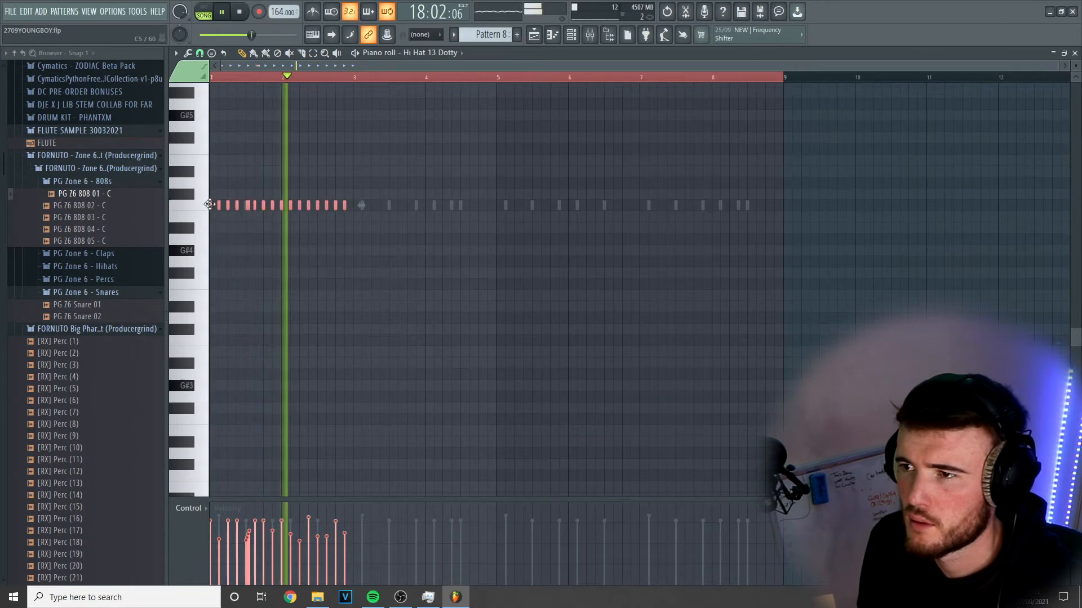
pyautogui.press('space')
pyautogui.scroll(2, 339, 204)
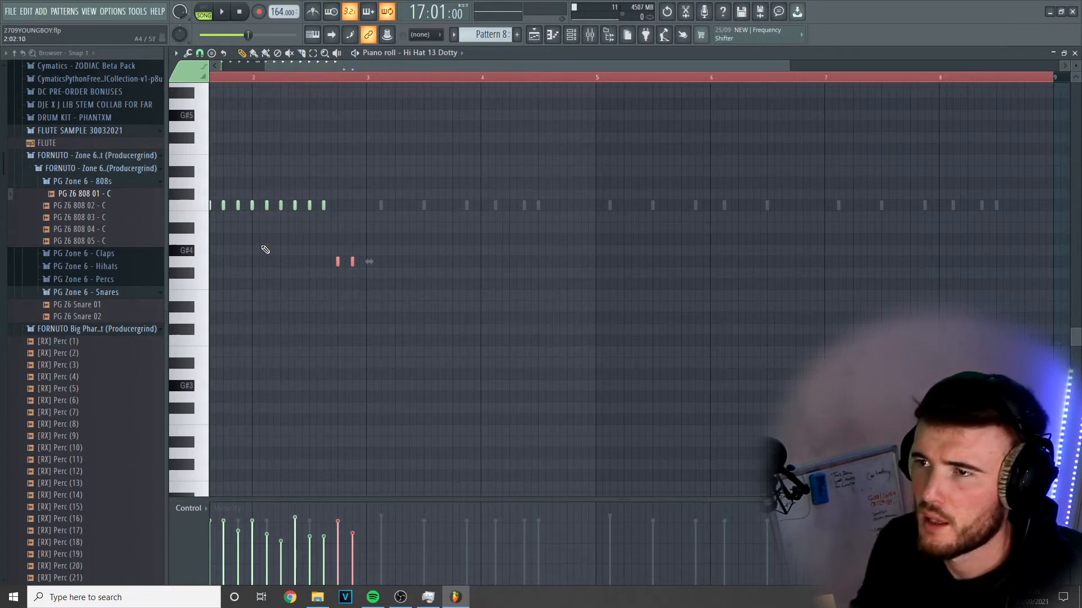
# Set the snap to 1/3 step and paint a fast G4 hi-hat roll at the end of bar 2.
pyautogui.click(200, 54)
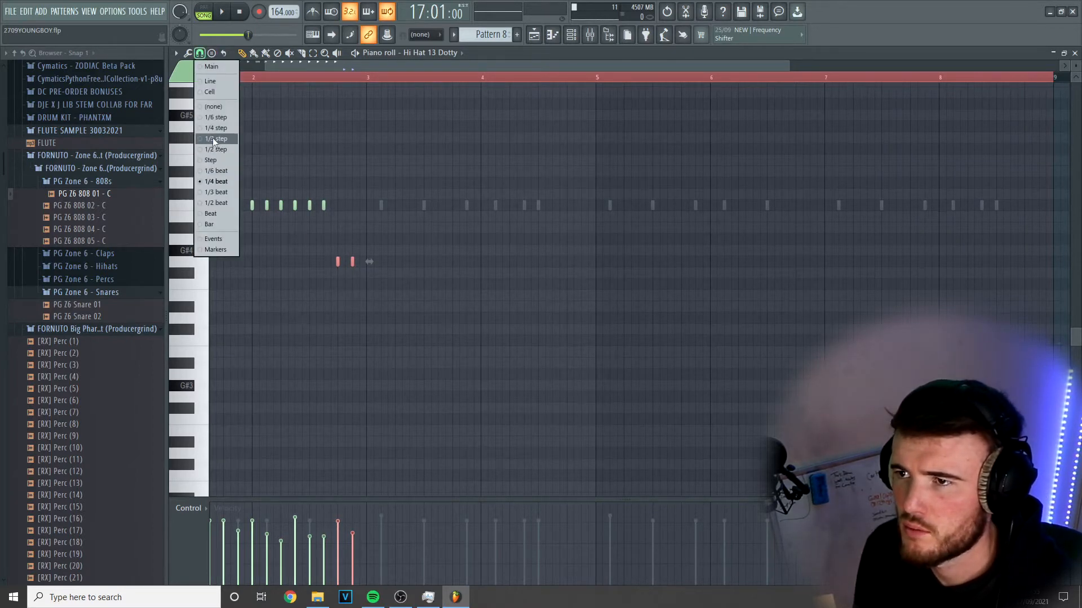
pyautogui.click(214, 139)
pyautogui.scroll(4, 457, 285)
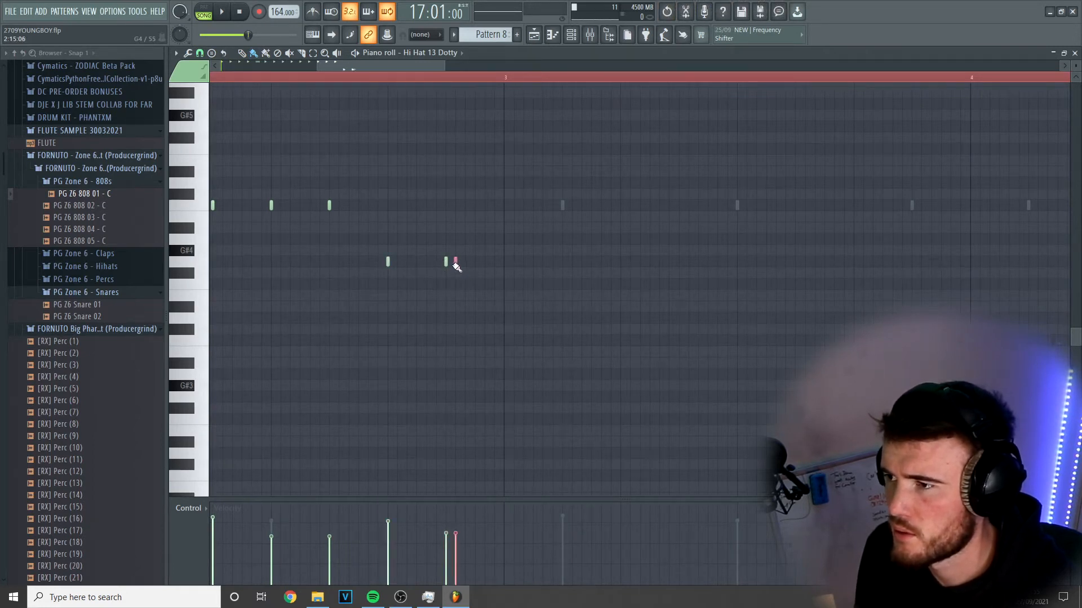
pyautogui.press('space')
pyautogui.scroll(-4, 468, 279)
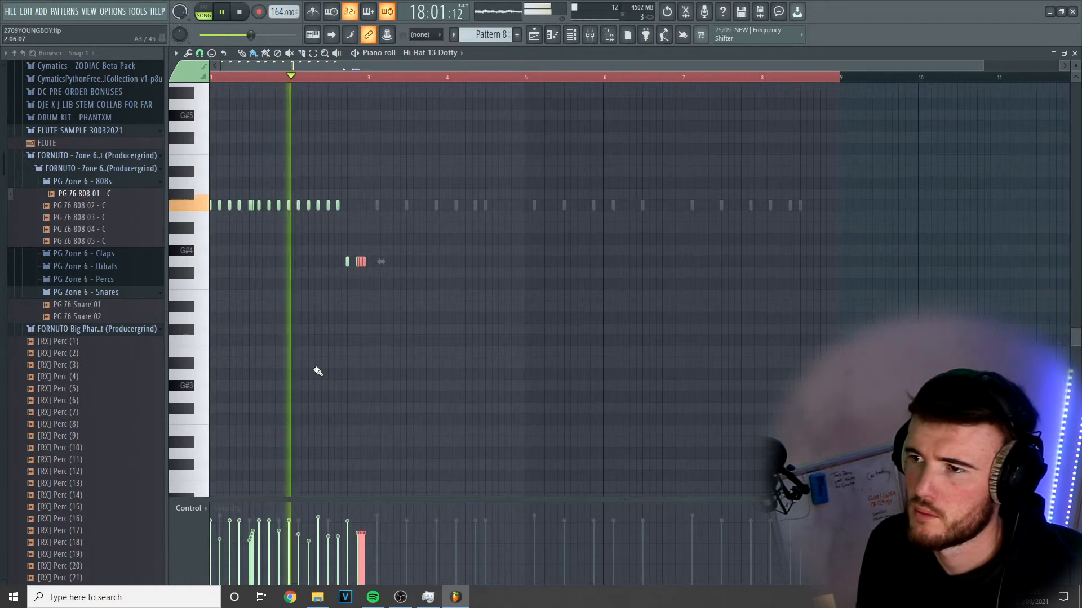
# Duplicate the two-bar hi-hat pattern into bars 3 and 4 and raise the copied G4 hits and roll five semitones to C5.
pyautogui.moveTo(435, 359)
pyautogui.mouseDown()
pyautogui.moveTo(314, 242)
pyautogui.moveTo(212, 191)
pyautogui.moveTo(230, 208)
pyautogui.moveTo(447, 189)
pyautogui.moveTo(387, 198)
pyautogui.mouseUp()
pyautogui.moveTo(457, 246); pyautogui.dragTo(557, 271)
pyautogui.hotkey('shift', 'Up')
pyautogui.hotkey('shift', 'Up')
pyautogui.hotkey('shift', 'Up')
pyautogui.hotkey('shift', 'Up')
pyautogui.hotkey('shift', 'Up')
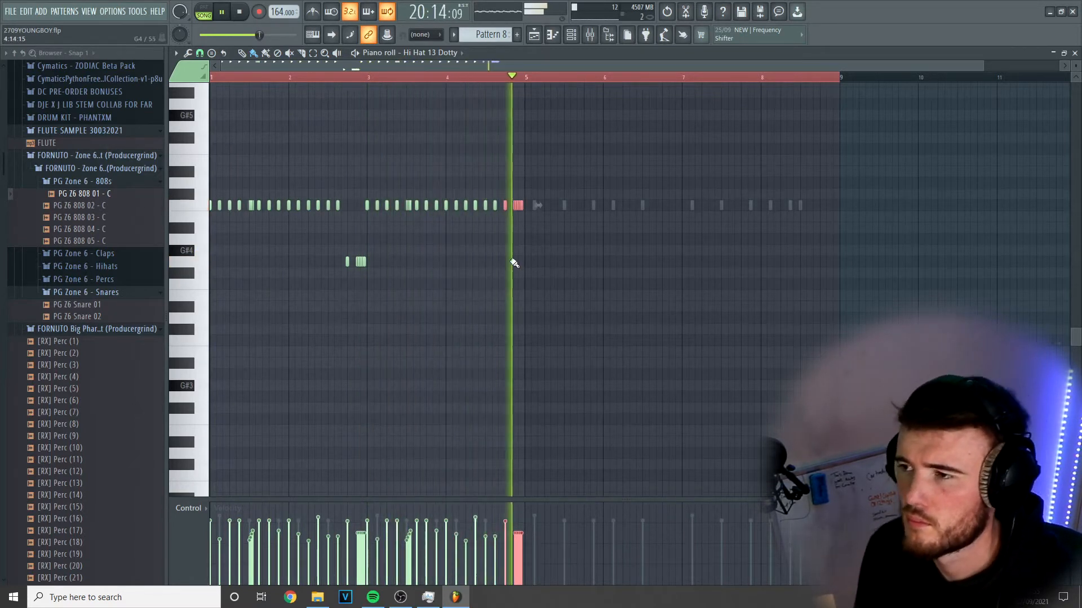
# Thin out the hi-hats by deleting single hits late in bars 1 and 3 and early in bars 2 and 4, and shorten bar 4's roll.
pyautogui.moveTo(627, 367); pyautogui.dragTo(214, 168)
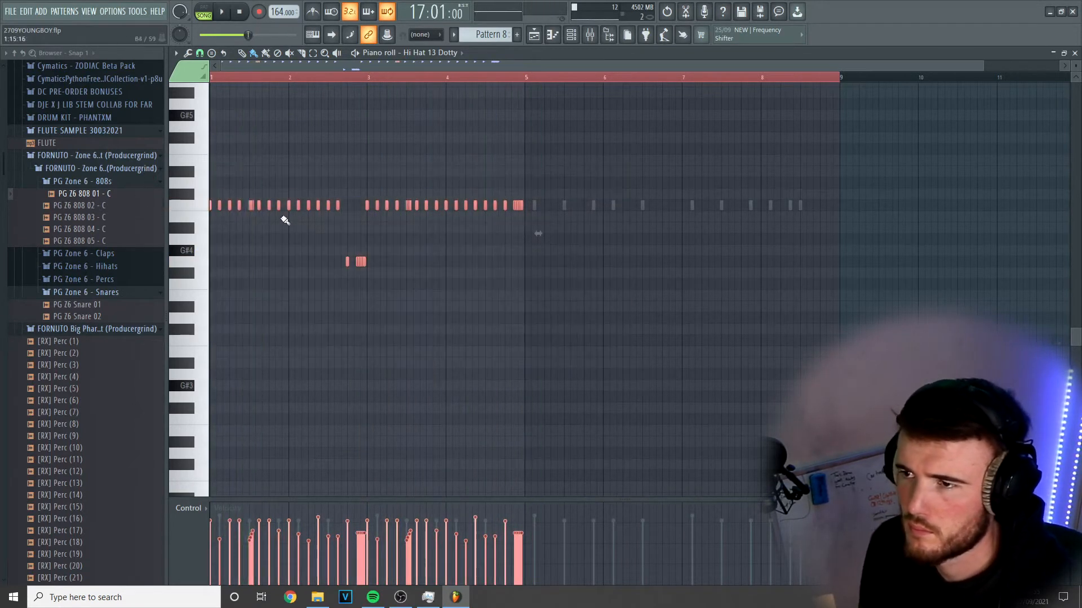
pyautogui.rightClick(279, 207)
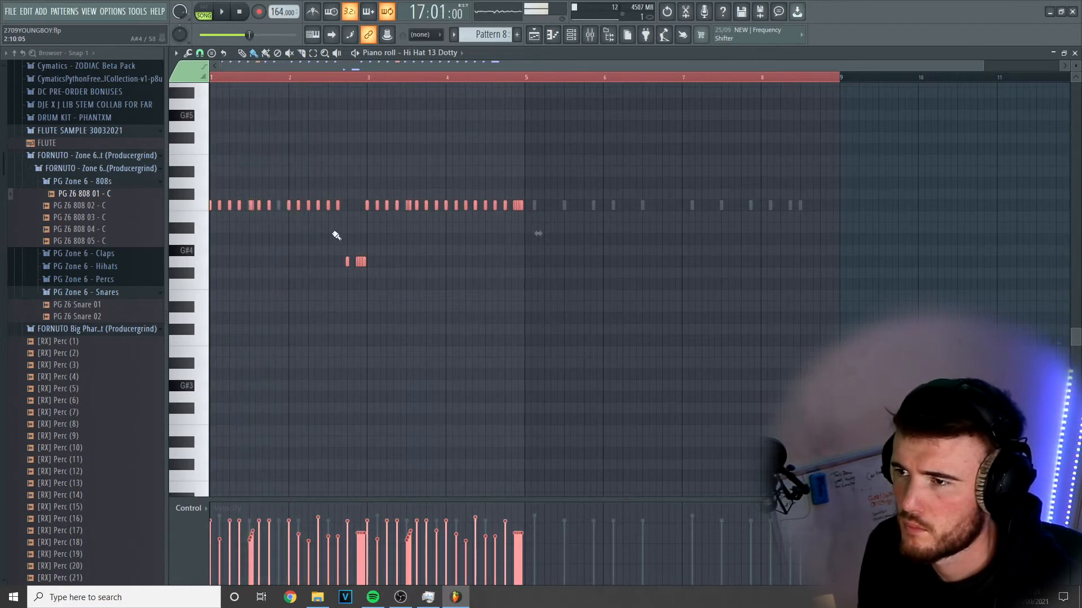
pyautogui.rightClick(299, 207)
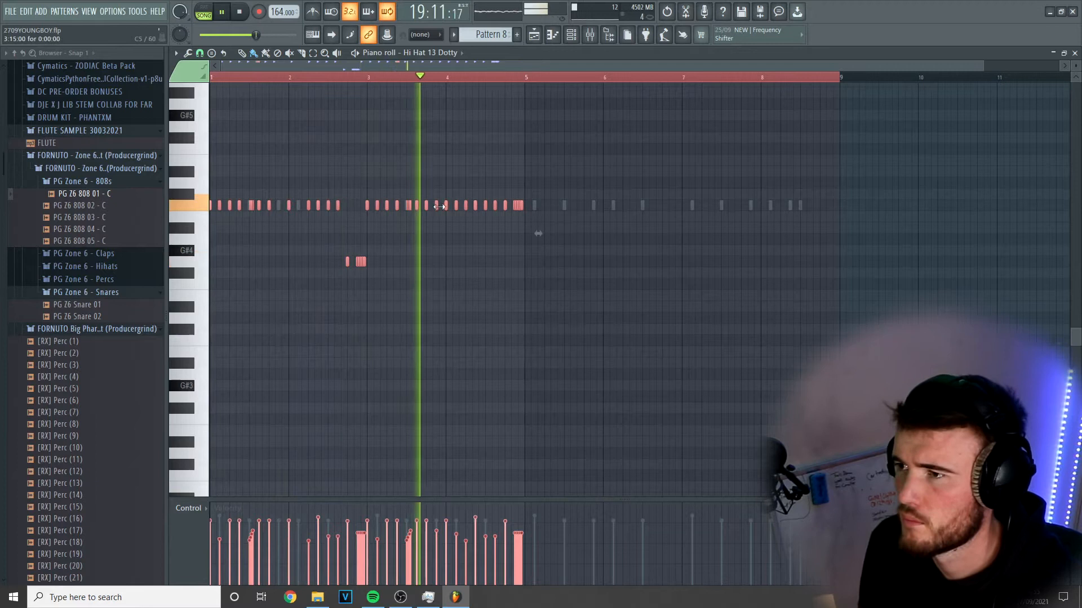
pyautogui.press('space')
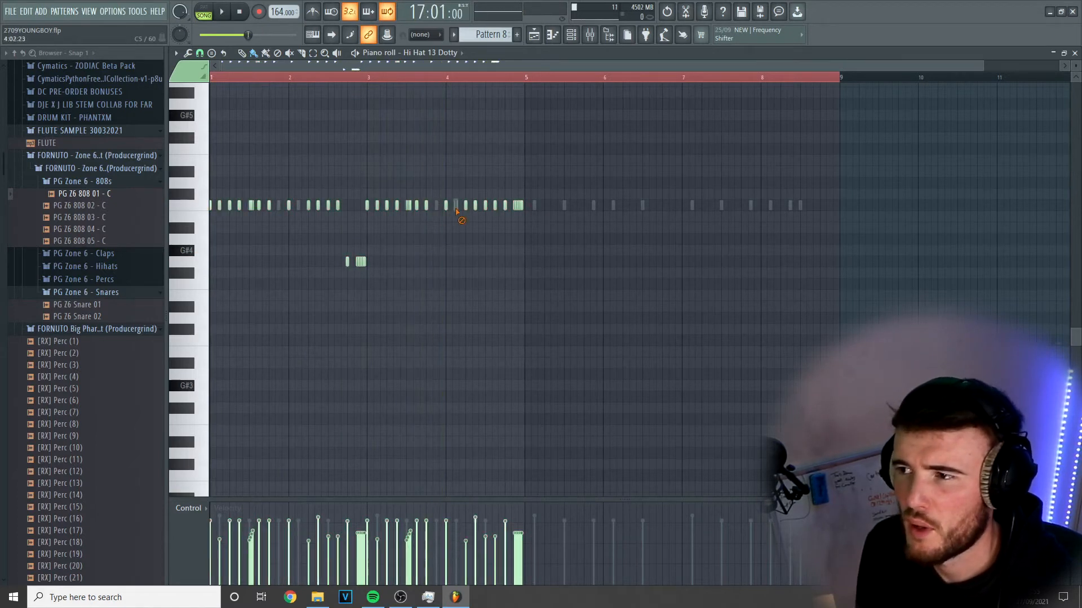
pyautogui.press('space')
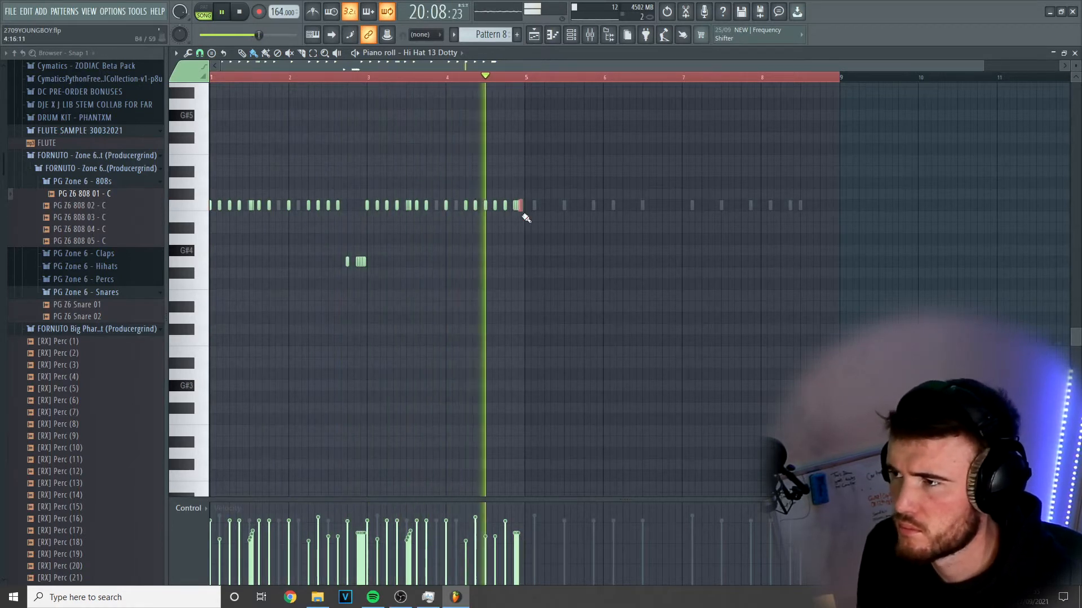
pyautogui.press('space')
pyautogui.press('space')
# Duplicate the four-bar hi-hat pattern into bars 5 to 8 and save the project.
pyautogui.moveTo(582, 387)
pyautogui.mouseDown()
pyautogui.moveTo(212, 195)
pyautogui.moveTo(613, 179)
pyautogui.moveTo(533, 181)
pyautogui.mouseUp()
pyautogui.scroll(8, 529, 200)
pyautogui.scroll(-8, 524, 212)
pyautogui.click(11, 11)
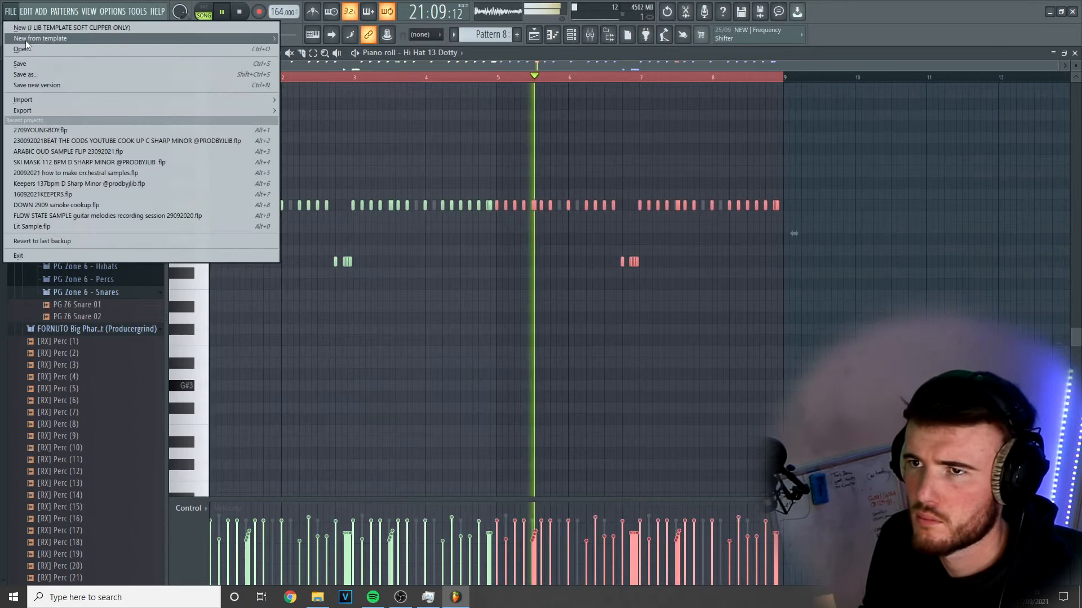
pyautogui.click(20, 64)
# Add Misc (Risk) hits on steps 5 and 37 of Pattern 8.
pyautogui.press('F6')
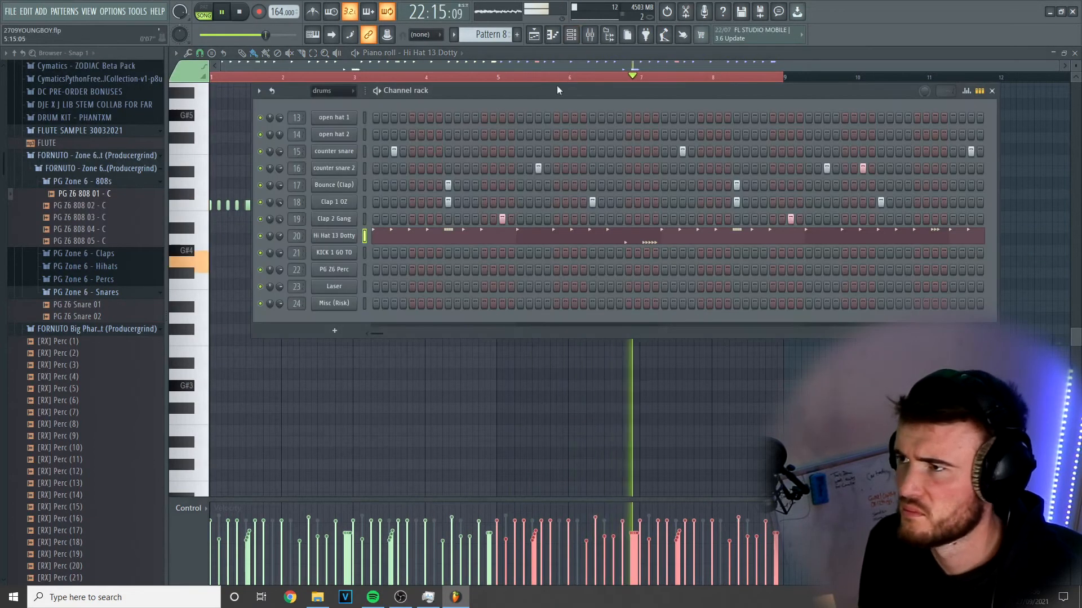
pyautogui.press('space')
pyautogui.click(365, 304)
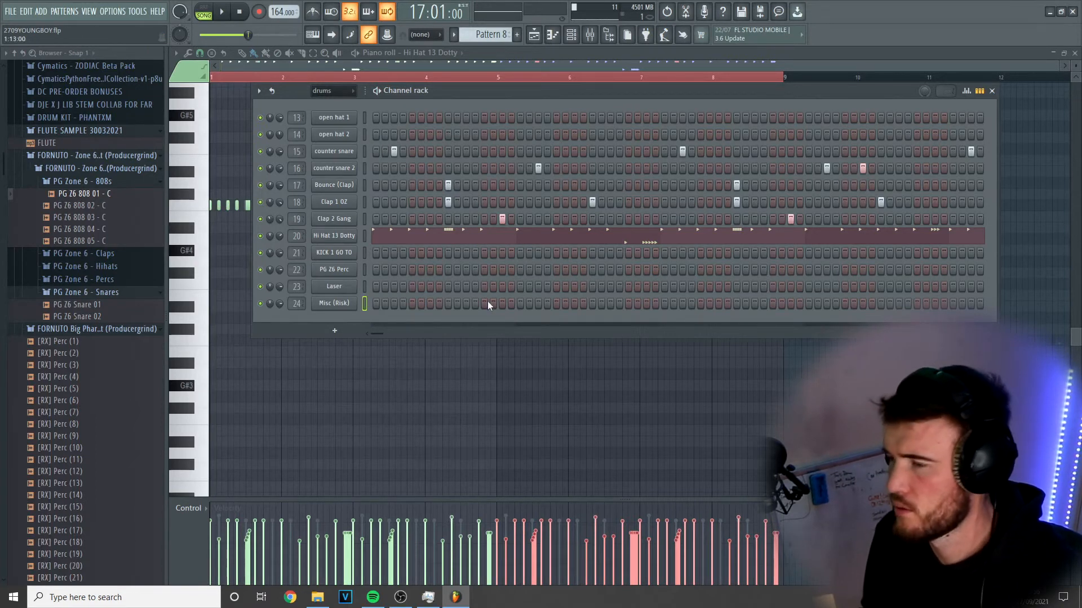
pyautogui.press('space')
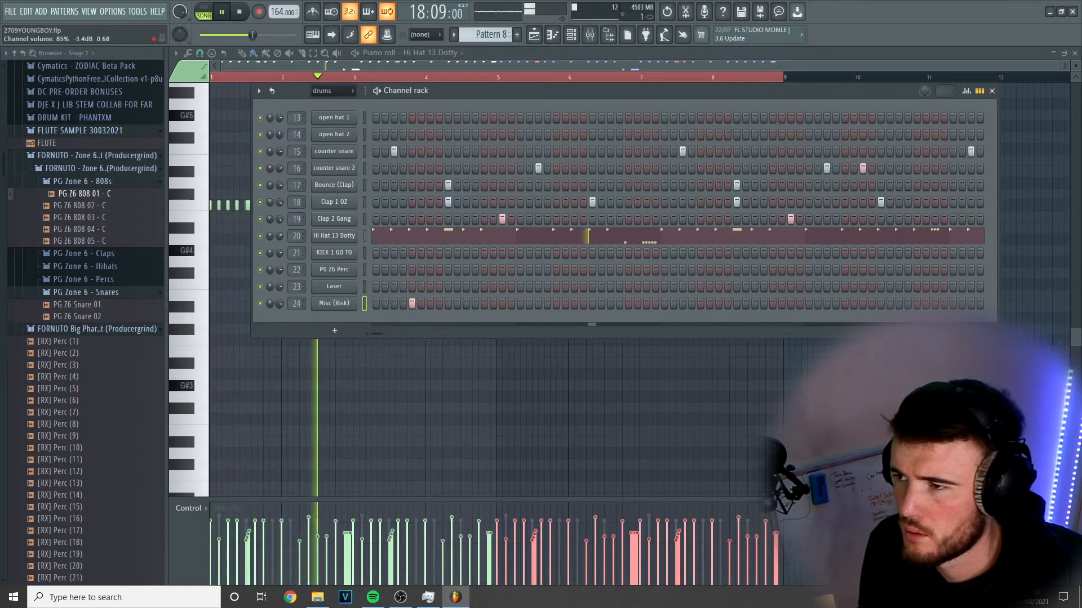
pyautogui.click(701, 303)
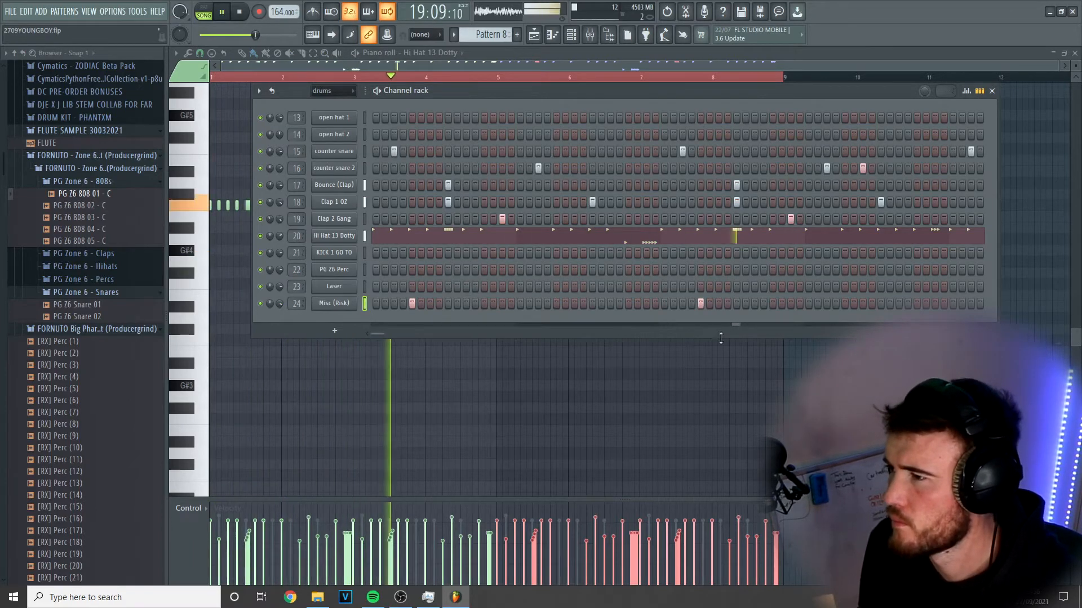
# Copy the two Misc (Risk) hits to beat 2 of bars 5 and 7 and play the result.
pyautogui.rightClick(355, 302)
pyautogui.click(389, 303)
pyautogui.press('space')
pyautogui.moveTo(577, 379); pyautogui.dragTo(210, 89)
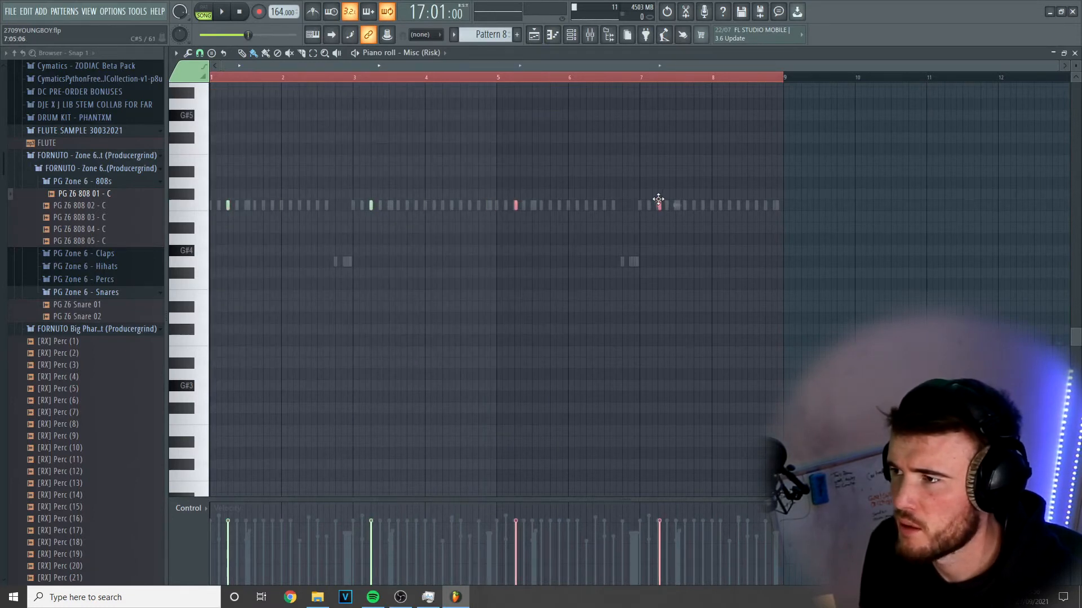
pyautogui.press('space')
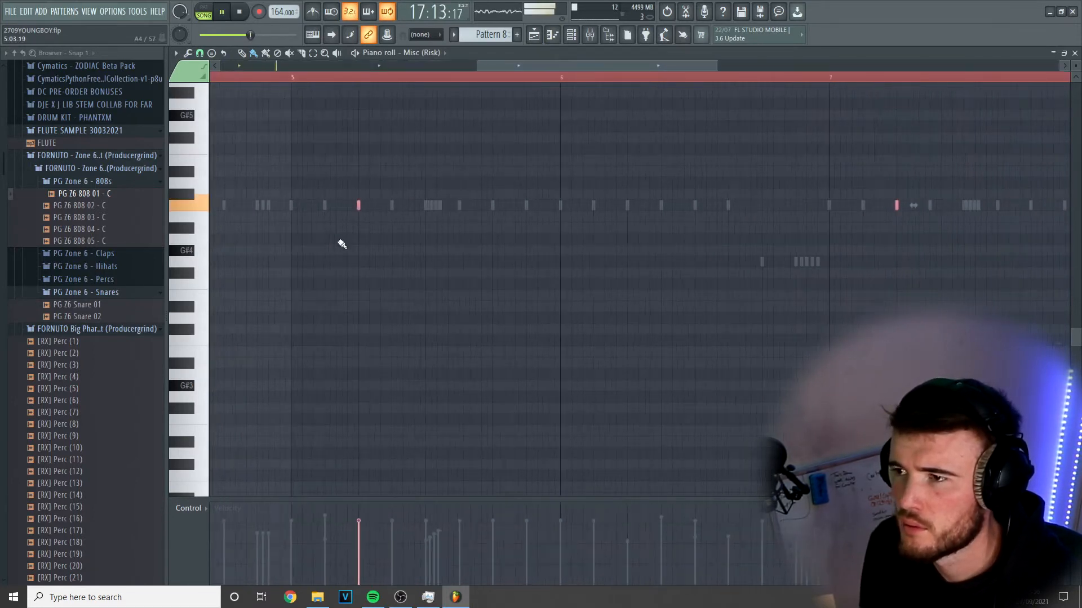
# Place three consecutive Laser hits on steps 21 to 23 and copy them to the same position in bar 6.
pyautogui.click(572, 35)
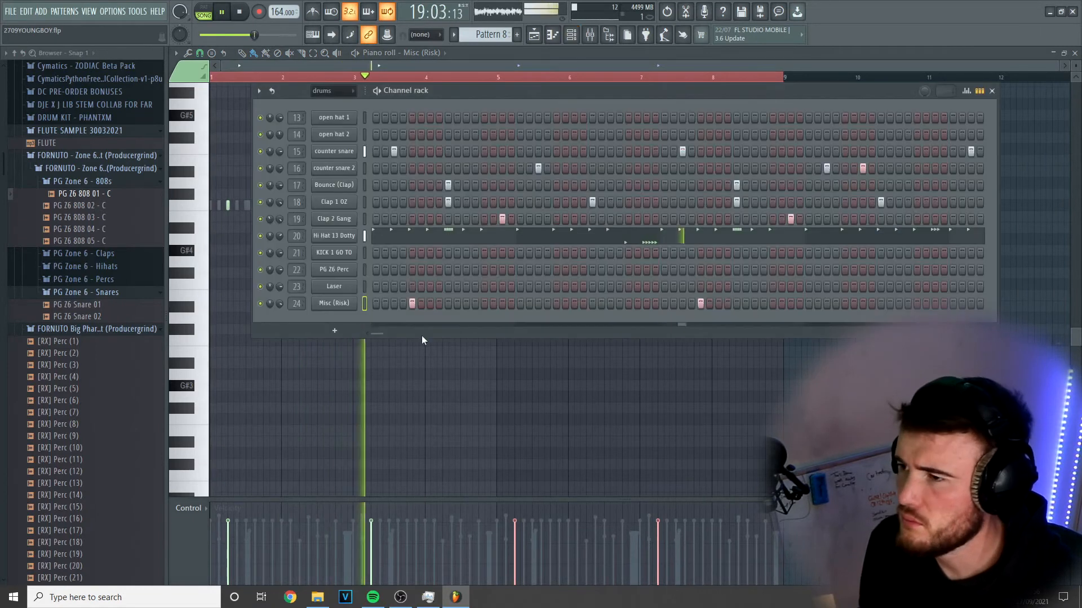
pyautogui.press('space')
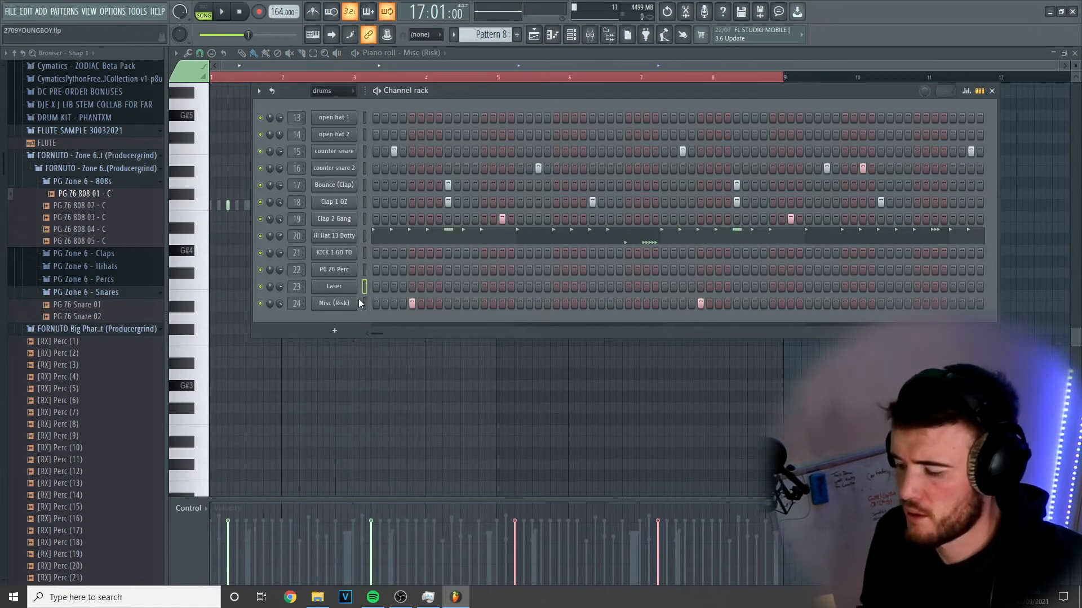
pyautogui.press('space')
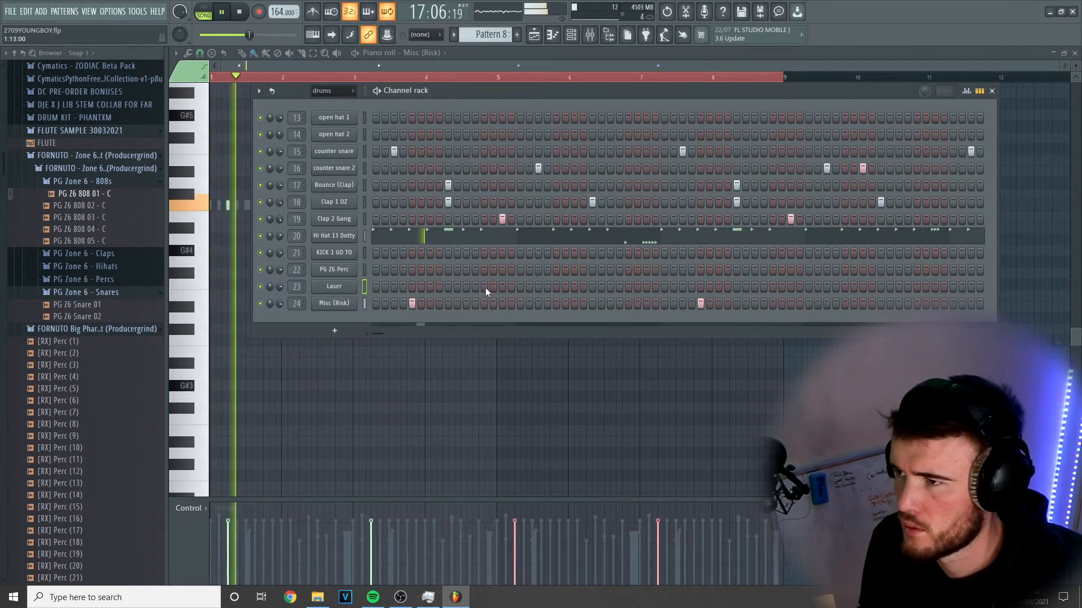
pyautogui.moveTo(559, 285); pyautogui.dragTo(575, 287)
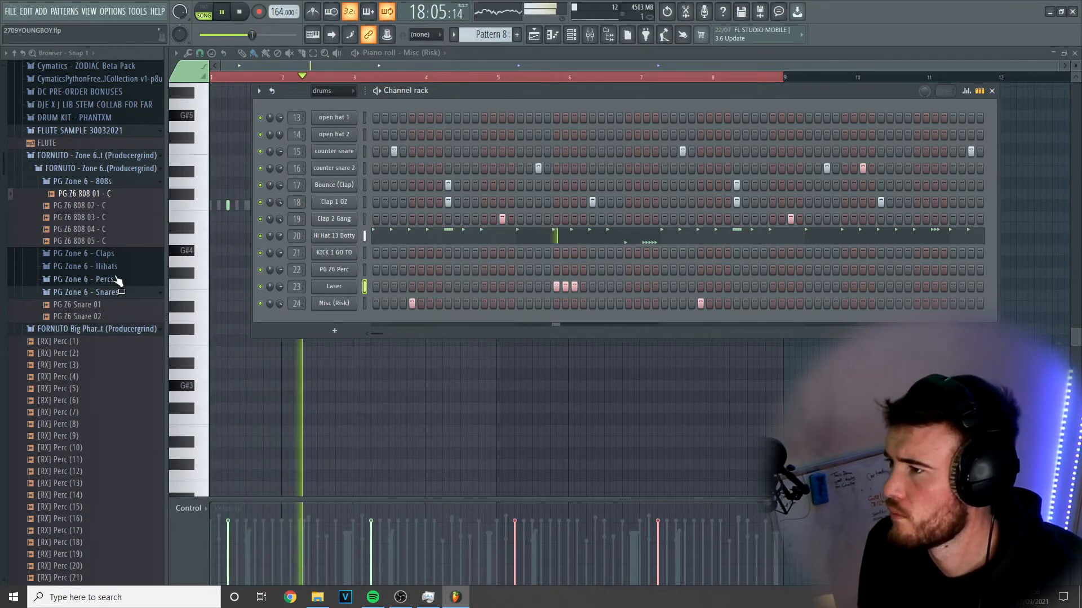
pyautogui.rightClick(355, 282)
pyautogui.click(380, 287)
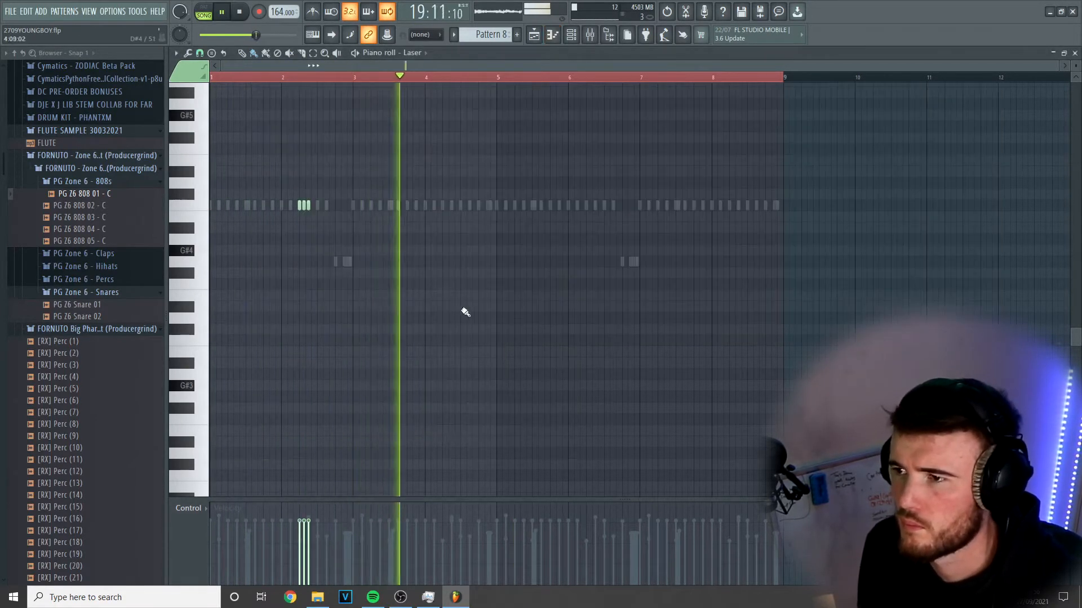
pyautogui.moveTo(575, 205); pyautogui.dragTo(592, 204)
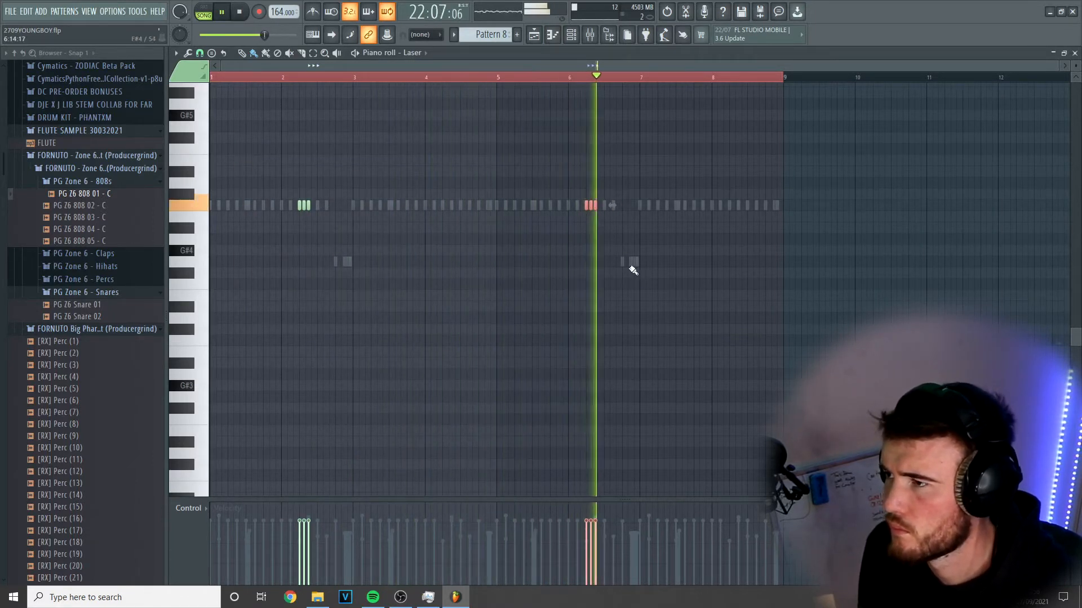
# Add an open hat 1 hit on step 1 and lower its channel volume to about 55%.
pyautogui.press('F6')
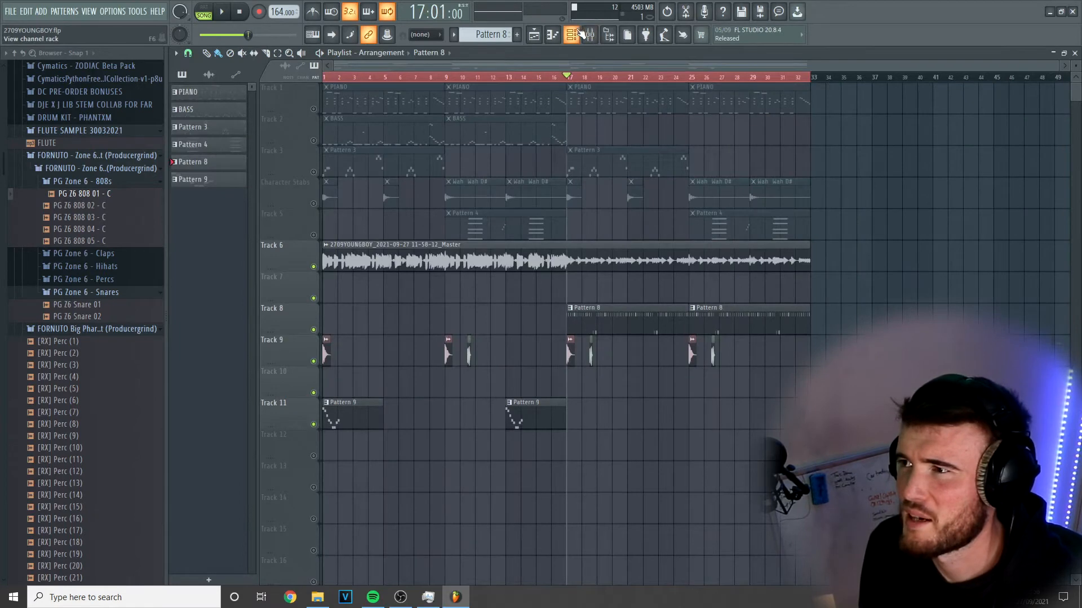
pyautogui.press('F6')
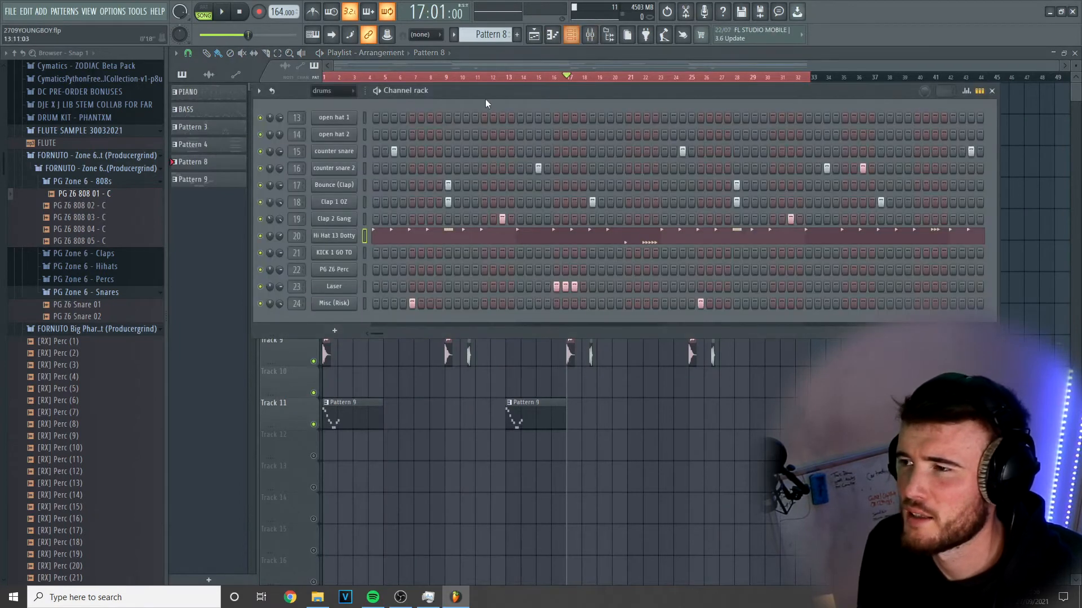
pyautogui.moveTo(367, 117); pyautogui.dragTo(367, 137)
pyautogui.click(375, 118)
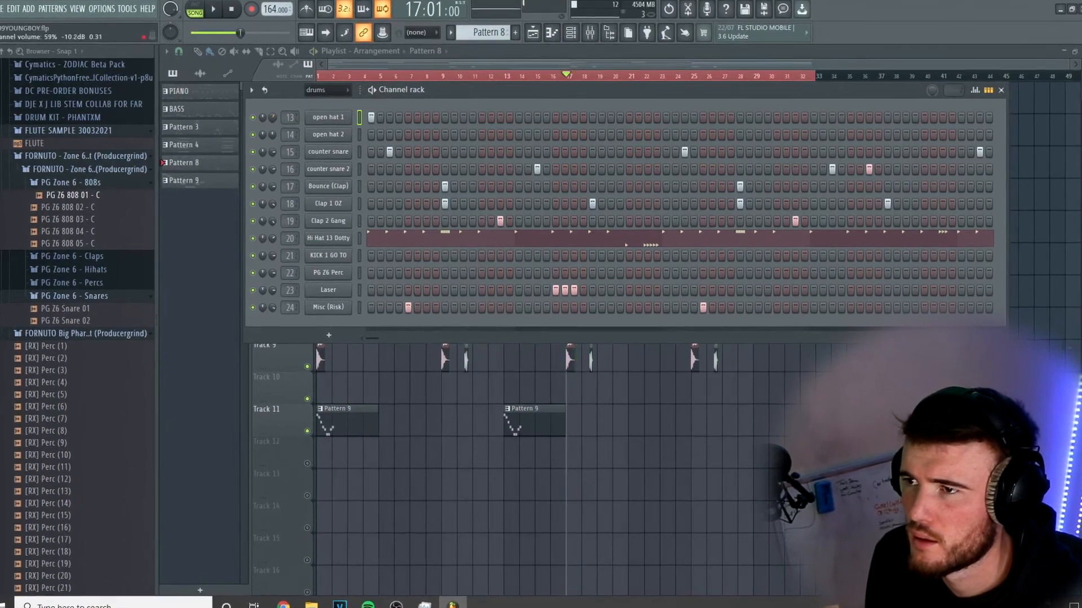
pyautogui.press('space')
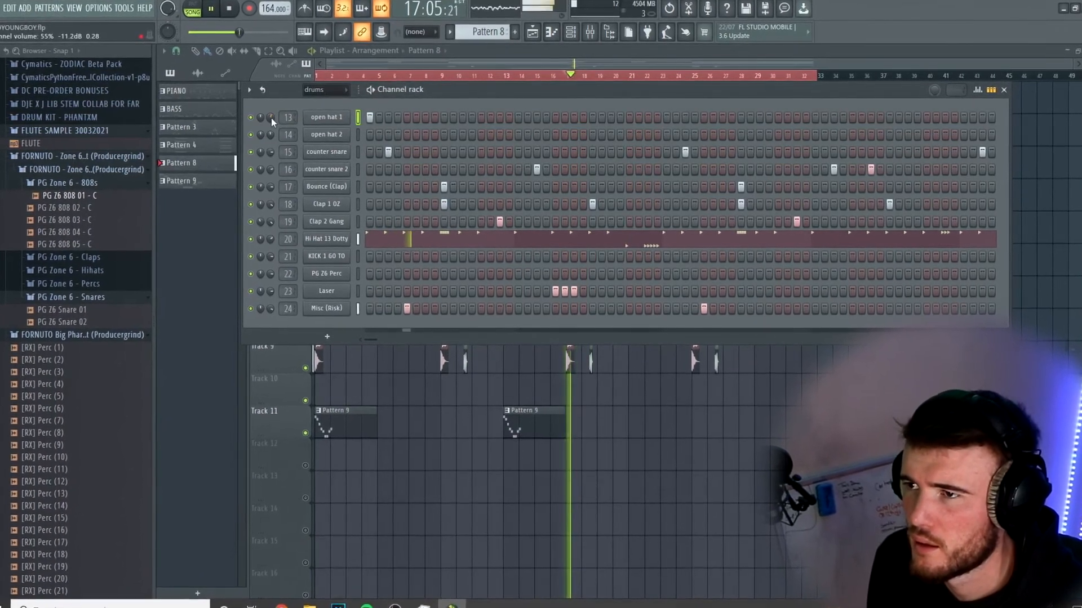
# Add open hat 2 hits on steps 21 and 53 and copy both to beat 2 of bars 6 and 8.
pyautogui.click(555, 135)
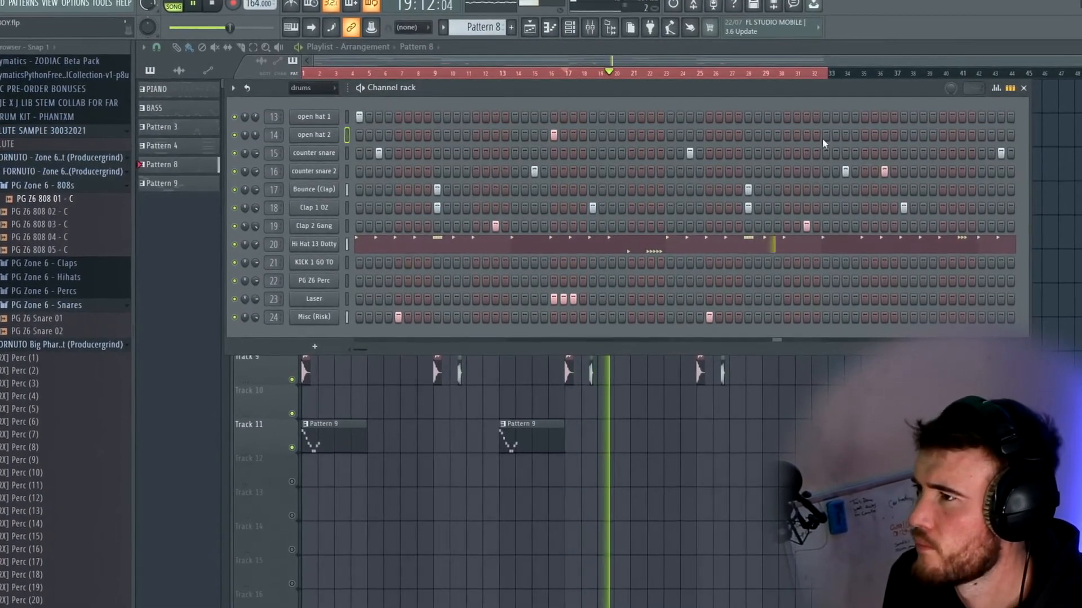
pyautogui.click(865, 135)
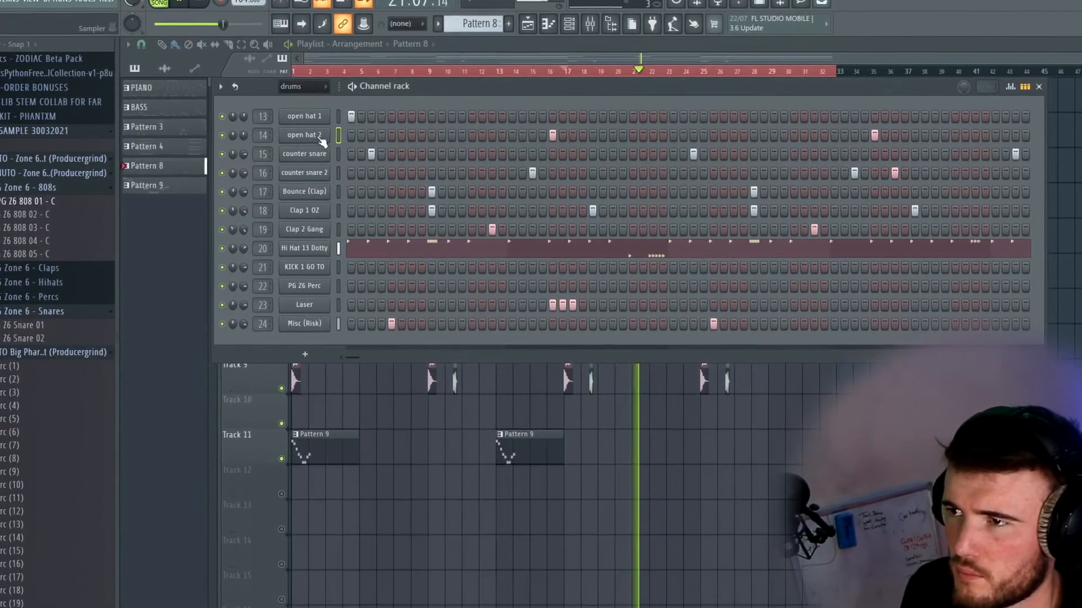
pyautogui.rightClick(326, 134)
pyautogui.click(353, 141)
pyautogui.moveTo(486, 302); pyautogui.dragTo(147, 137)
pyautogui.moveTo(383, 218); pyautogui.dragTo(714, 238)
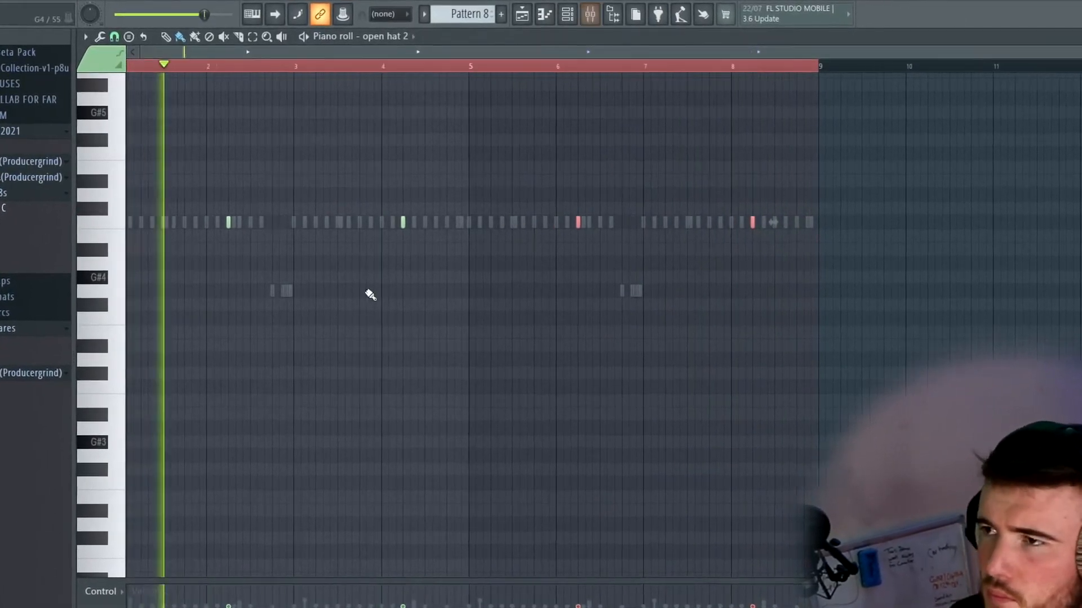
# Return to the channel rack and save the project.
pyautogui.click(564, 7)
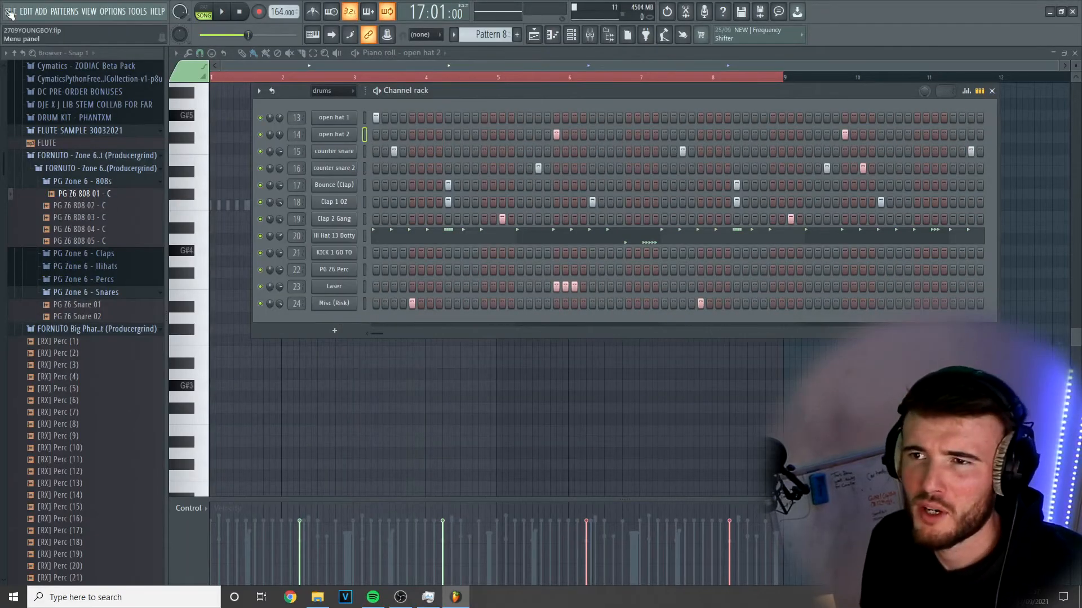
pyautogui.click(10, 12)
pyautogui.click(19, 63)
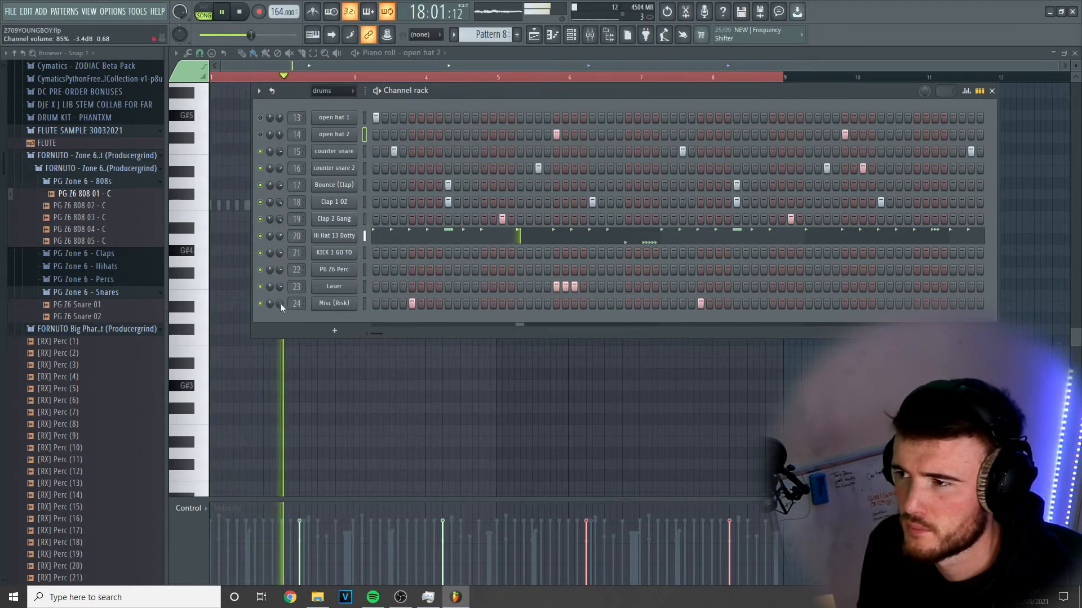
# Open the KICK 1 GO TO piano roll and record kick hits live across the eight bars with the Everything recording option.
pyautogui.press('space')
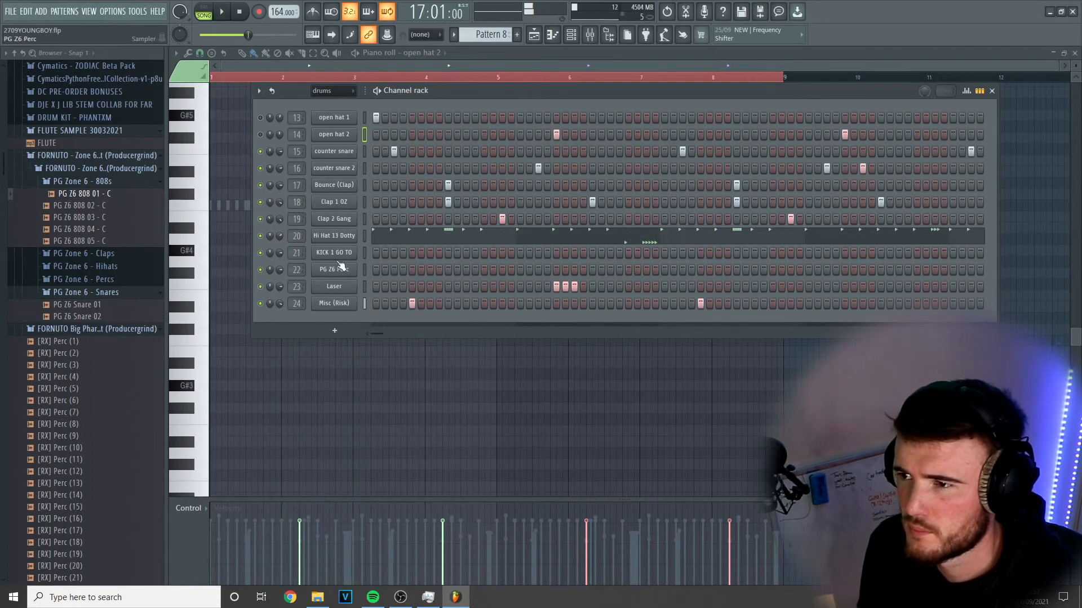
pyautogui.rightClick(336, 254)
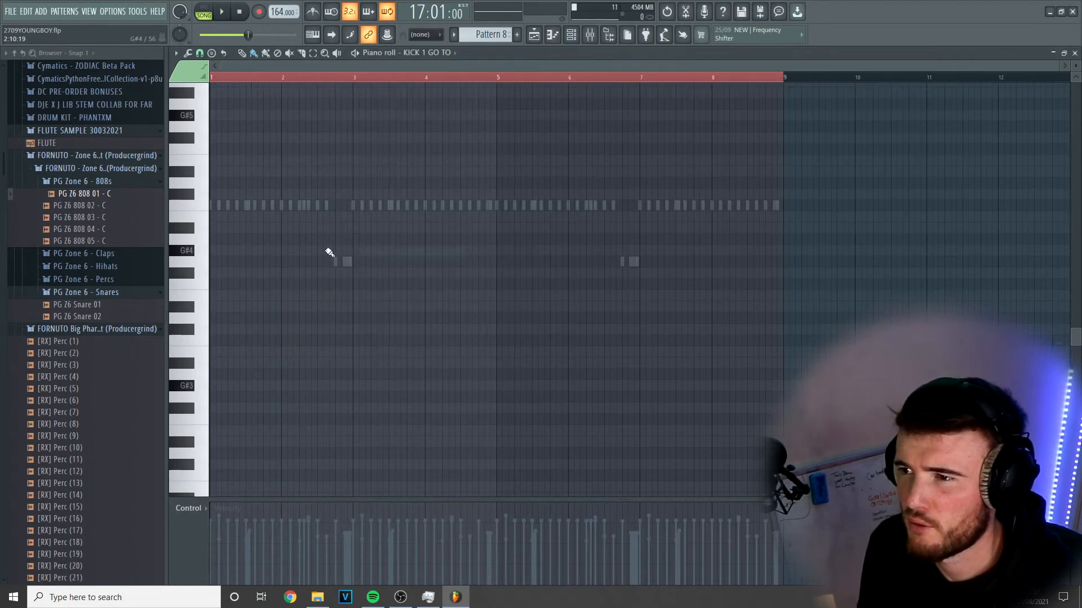
pyautogui.press('r')
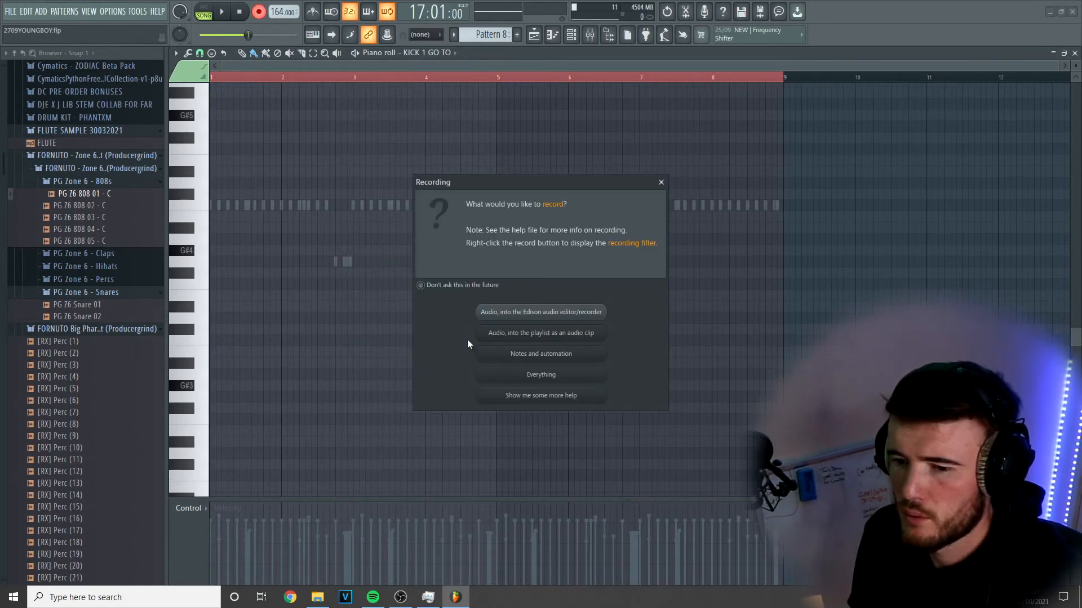
pyautogui.click(566, 374)
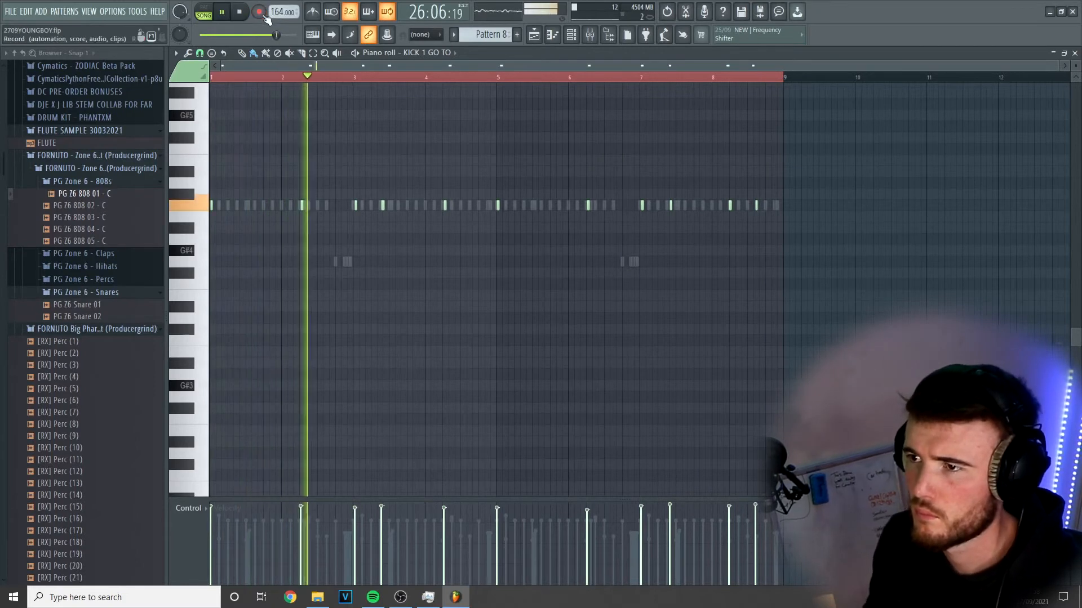
# Lengthen all the recorded kick notes and quantize them to the grid.
pyautogui.hotkey('ctrl', 'a')
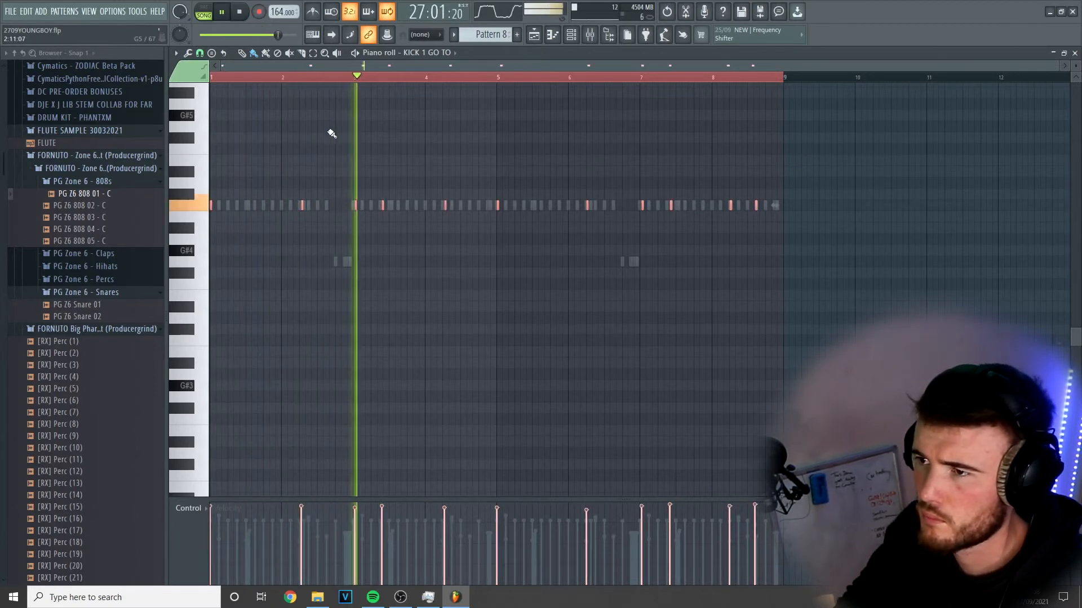
pyautogui.click(199, 53)
pyautogui.click(215, 200)
pyautogui.hotkey('ctrl', 'q')
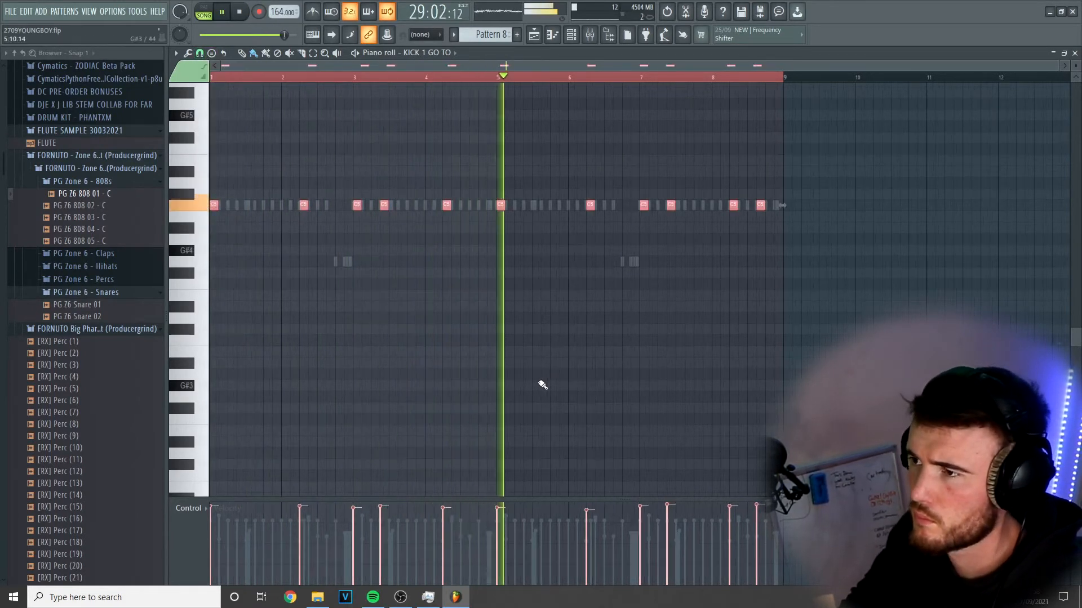
pyautogui.hotkey('ctrl', 'd')
pyautogui.hotkey('ctrl', 'a')
# Add Fruity Soft Clipper to slot 6 of the KICK 1 GO TO mixer track and raise that track's fader.
pyautogui.click(590, 37)
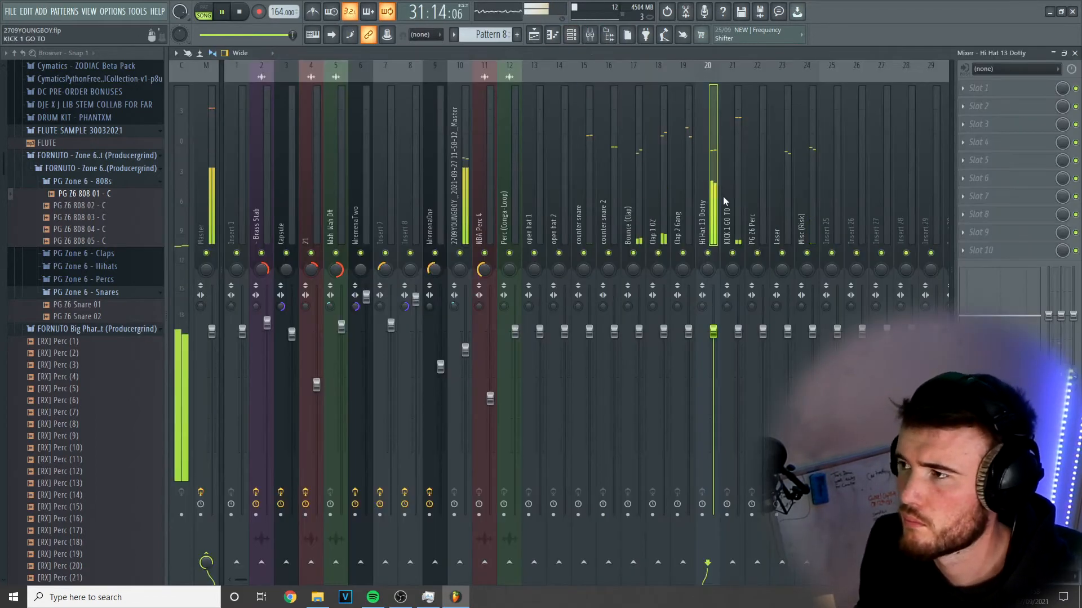
pyautogui.click(730, 231)
pyautogui.click(1028, 177)
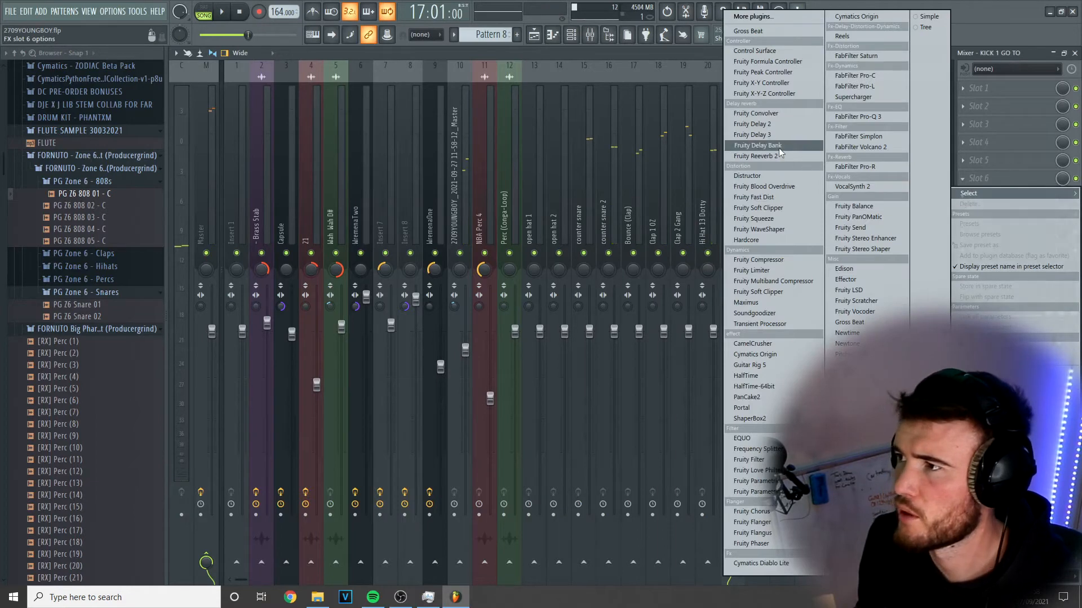
pyautogui.click(758, 209)
pyautogui.moveTo(738, 331); pyautogui.dragTo(738, 310)
pyautogui.press('space')
pyautogui.click(572, 35)
pyautogui.click(572, 36)
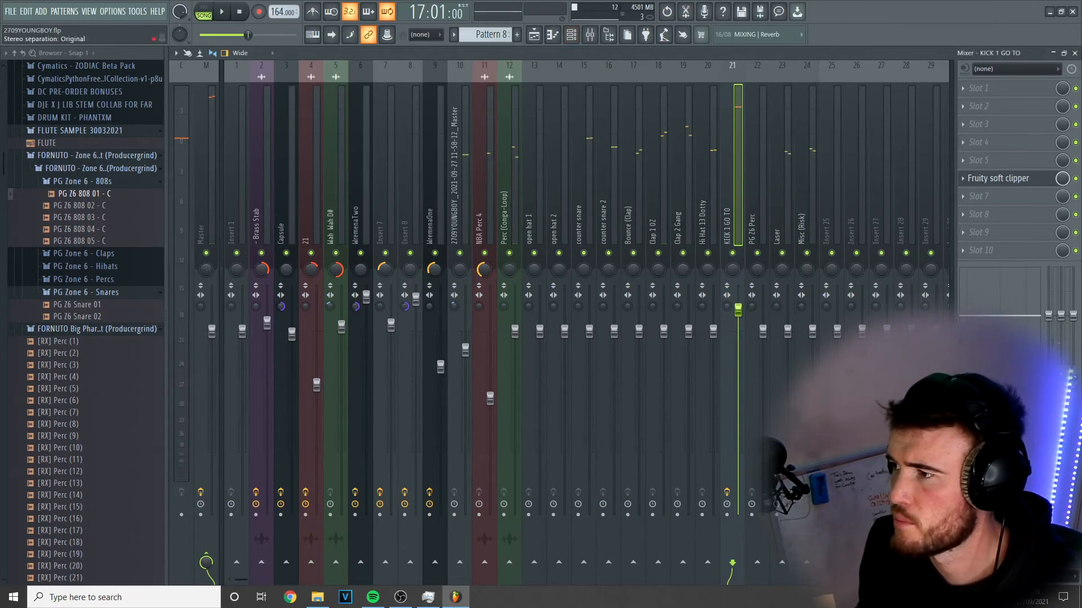
# In the 808 9 ATL piano roll, place twelve-step C#5 notes at step 5 of bar 2 and the start of bar 3.
pyautogui.press('space')
pyautogui.click(571, 36)
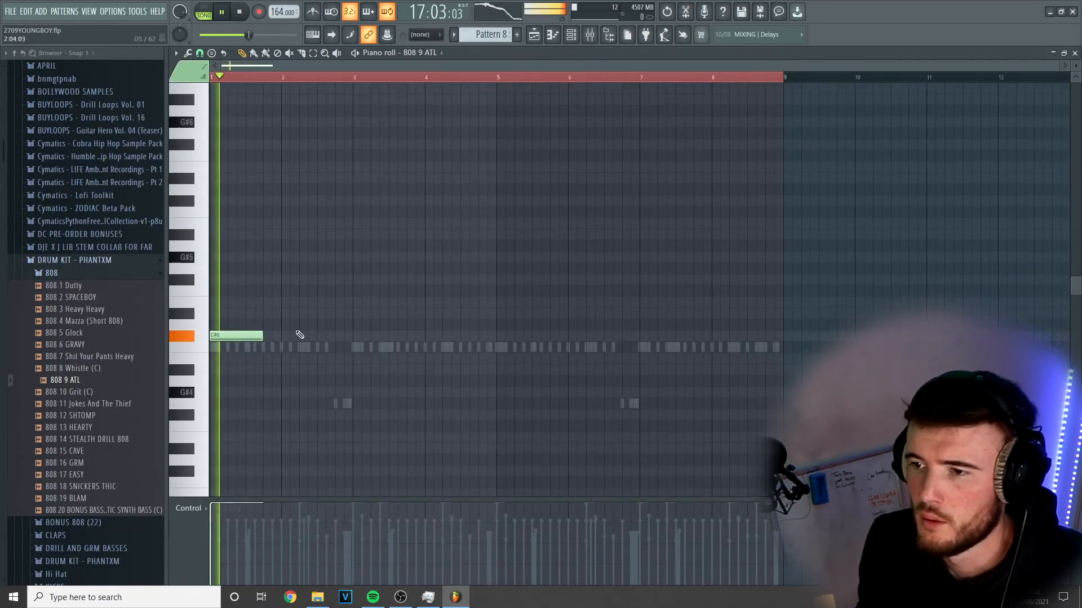
pyautogui.click(300, 335)
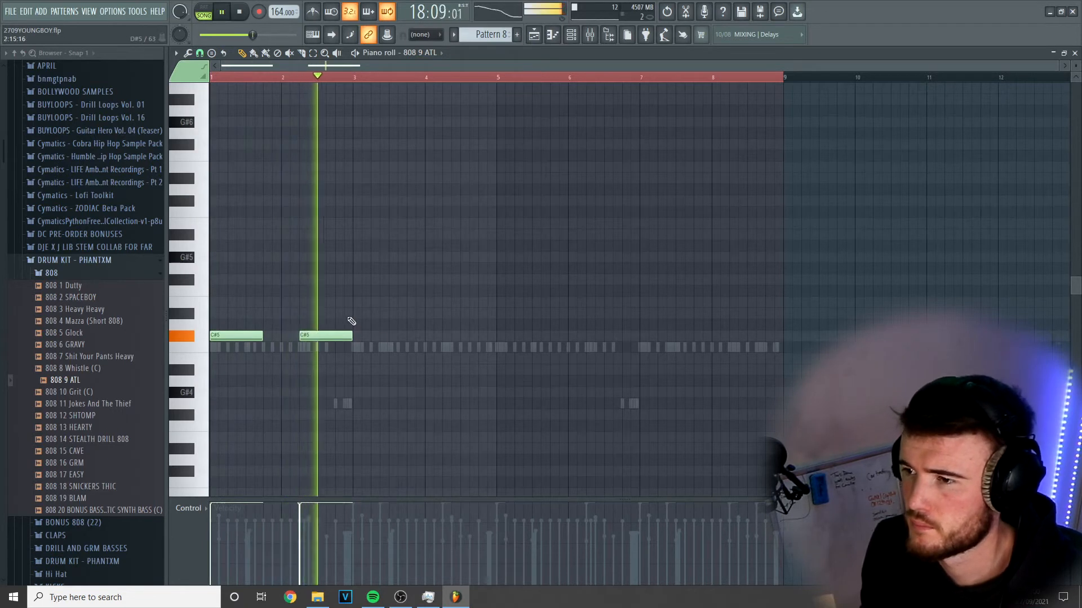
pyautogui.click(362, 336)
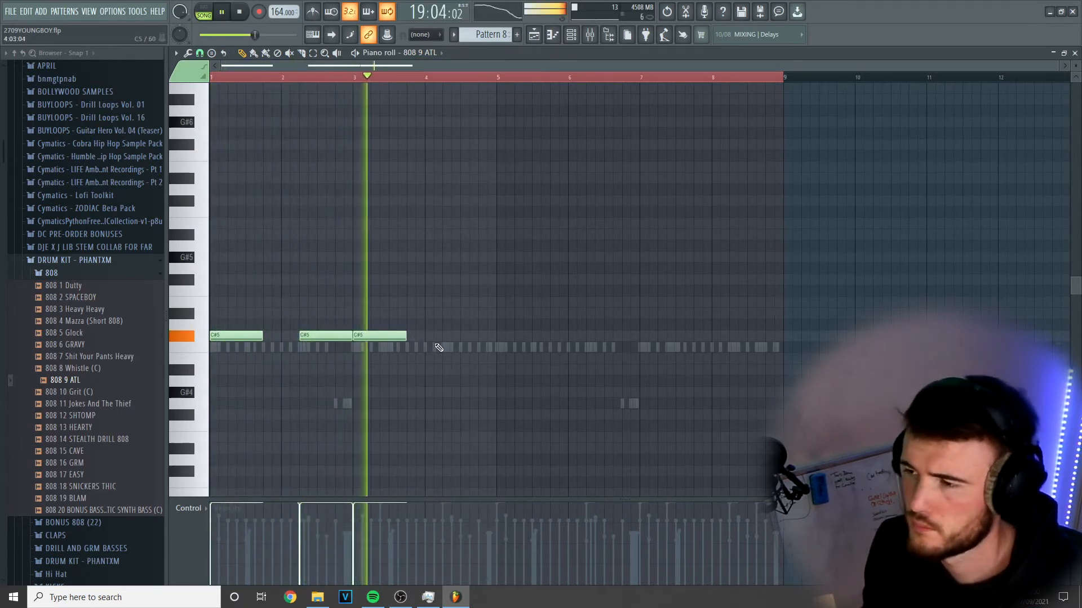
# Place three two-step G#5 808 notes in bar 4, on steps 9, 13 and 15.
pyautogui.click(475, 268)
pyautogui.moveTo(476, 269)
pyautogui.mouseDown()
pyautogui.moveTo(486, 257)
pyautogui.moveTo(467, 259)
pyautogui.mouseUp()
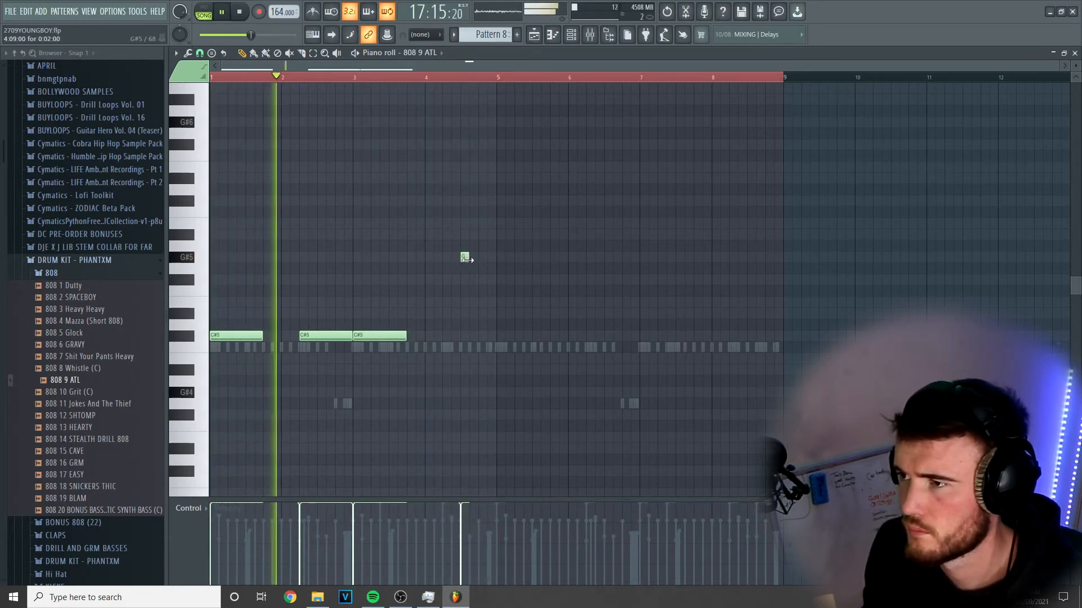
pyautogui.click(475, 260)
pyautogui.moveTo(474, 259); pyautogui.dragTo(483, 259)
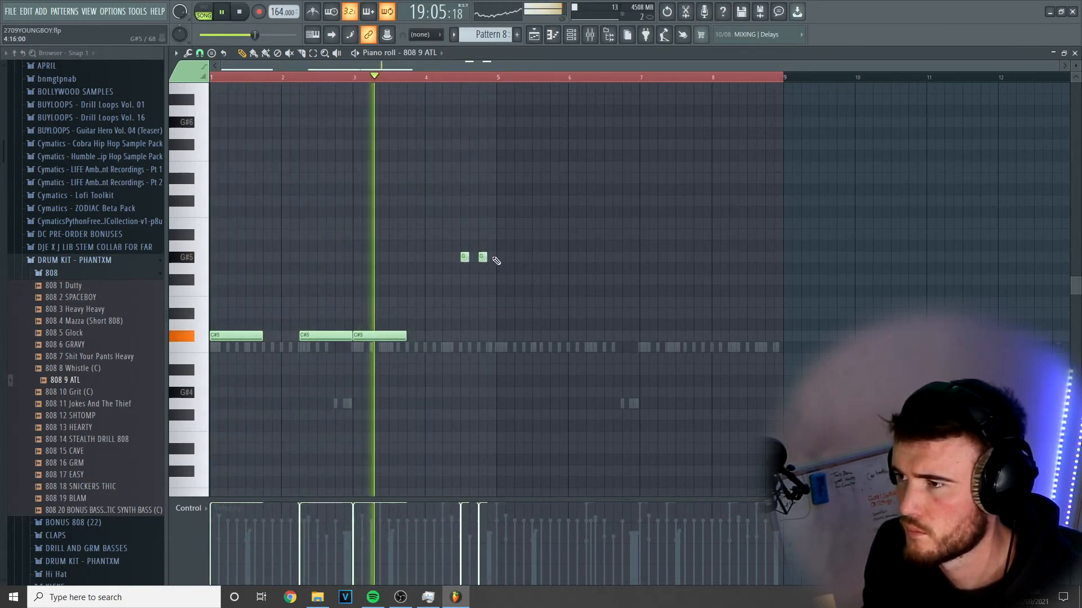
pyautogui.click(493, 260)
# Copy the four-bar 808 phrase into bars 5 to 8 and lower the three short notes in bar 8 an octave to G#4.
pyautogui.moveTo(571, 432); pyautogui.dragTo(221, 234)
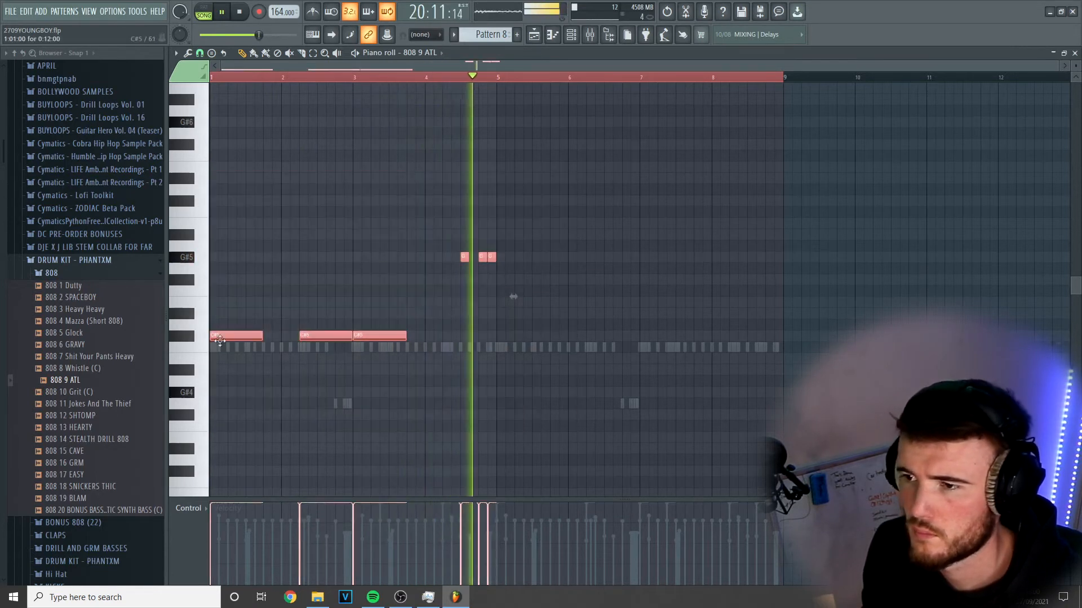
pyautogui.moveTo(219, 337); pyautogui.dragTo(506, 336)
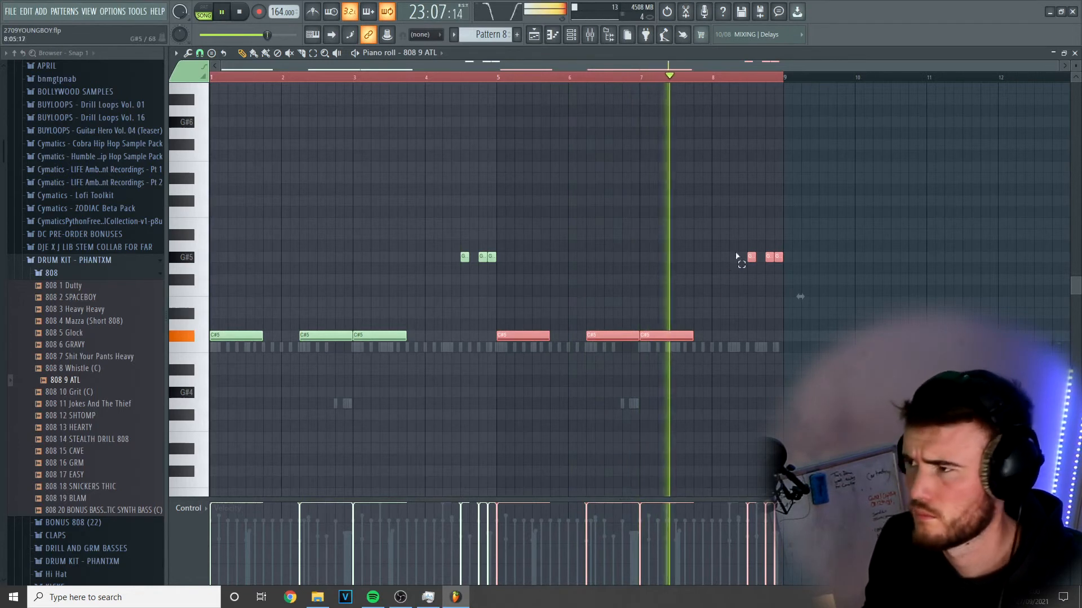
pyautogui.moveTo(735, 252); pyautogui.dragTo(820, 251)
pyautogui.hotkey('ctrl', 'Down')
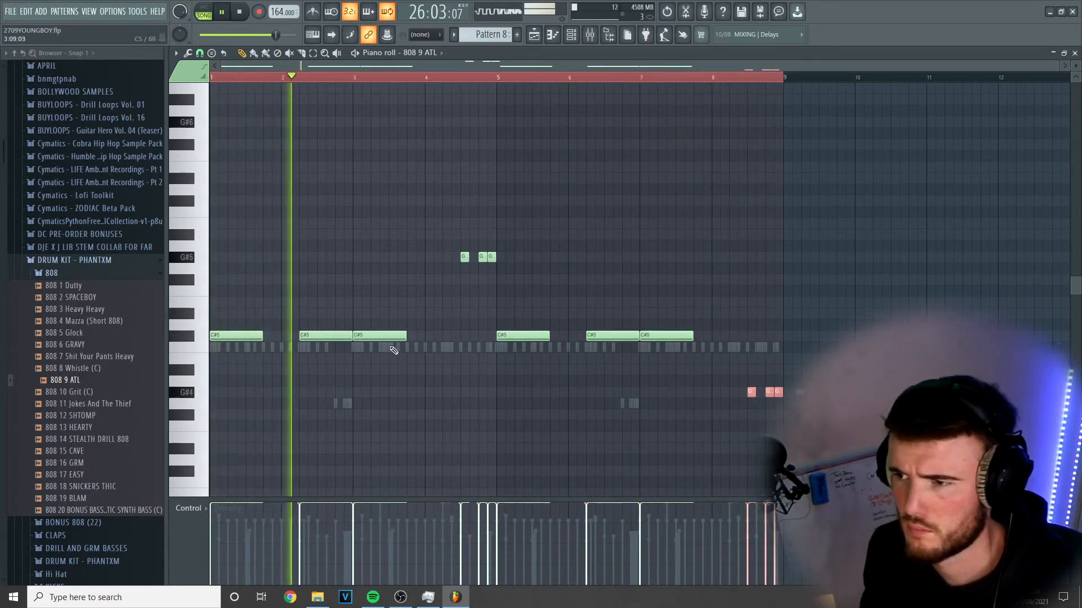
# Raise the 808 note at step 5 of bar 2 to E5 and split it into equal E5 and D#5 notes.
pyautogui.moveTo(310, 336); pyautogui.dragTo(319, 307)
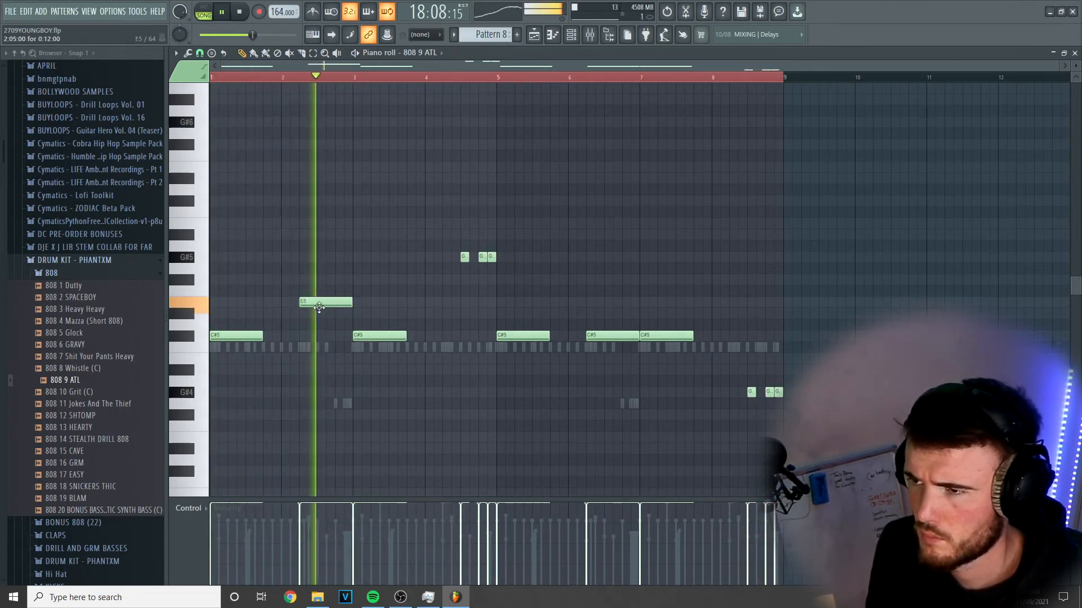
pyautogui.click(328, 314)
pyautogui.moveTo(378, 313); pyautogui.dragTo(339, 333)
pyautogui.hotkey('ctrl', 'l')
pyautogui.press('space')
pyautogui.press('space')
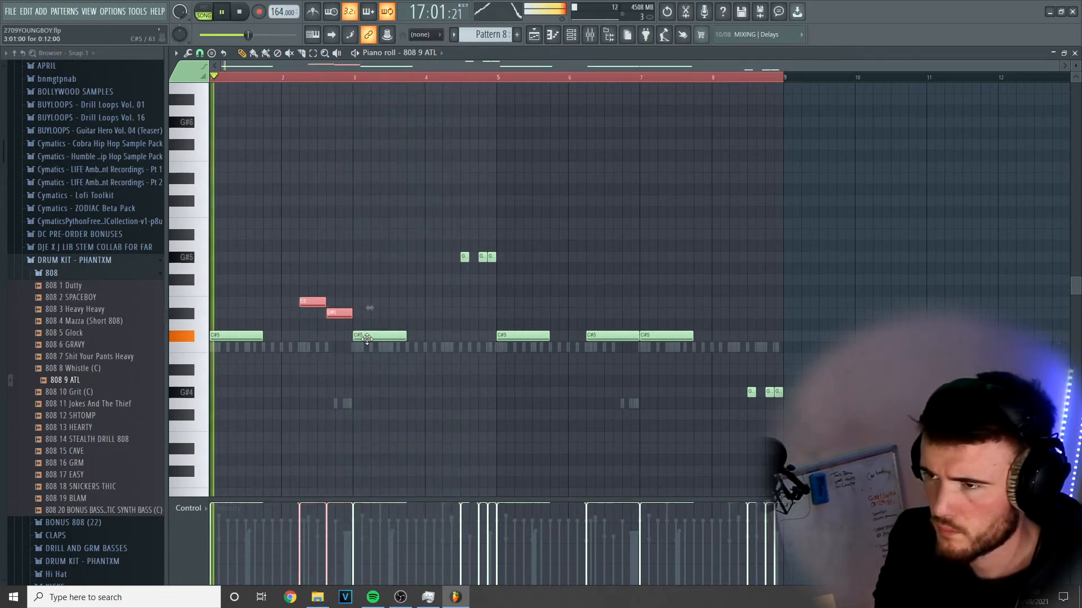
# Move the E5 and D#5 pair to step 13 of bar 7, directly before the short G#4 notes.
pyautogui.hotkey('shift', 'Right')
pyautogui.hotkey('shift', 'Right')
pyautogui.hotkey('shift', 'Right')
pyautogui.hotkey('shift', 'Right')
pyautogui.hotkey('shift', 'Right')
pyautogui.hotkey('shift', 'Right')
pyautogui.hotkey('shift', 'Right')
pyautogui.hotkey('shift', 'Right')
pyautogui.hotkey('shift', 'Right')
pyautogui.hotkey('shift', 'Right')
pyautogui.hotkey('shift', 'Right')
pyautogui.hotkey('shift', 'Right')
pyautogui.hotkey('shift', 'Right')
pyautogui.hotkey('shift', 'Right')
pyautogui.hotkey('shift', 'Right')
pyautogui.hotkey('shift', 'Right')
pyautogui.hotkey('shift', 'Right')
pyautogui.hotkey('shift', 'Right')
pyautogui.hotkey('shift', 'Right')
pyautogui.hotkey('shift', 'Right')
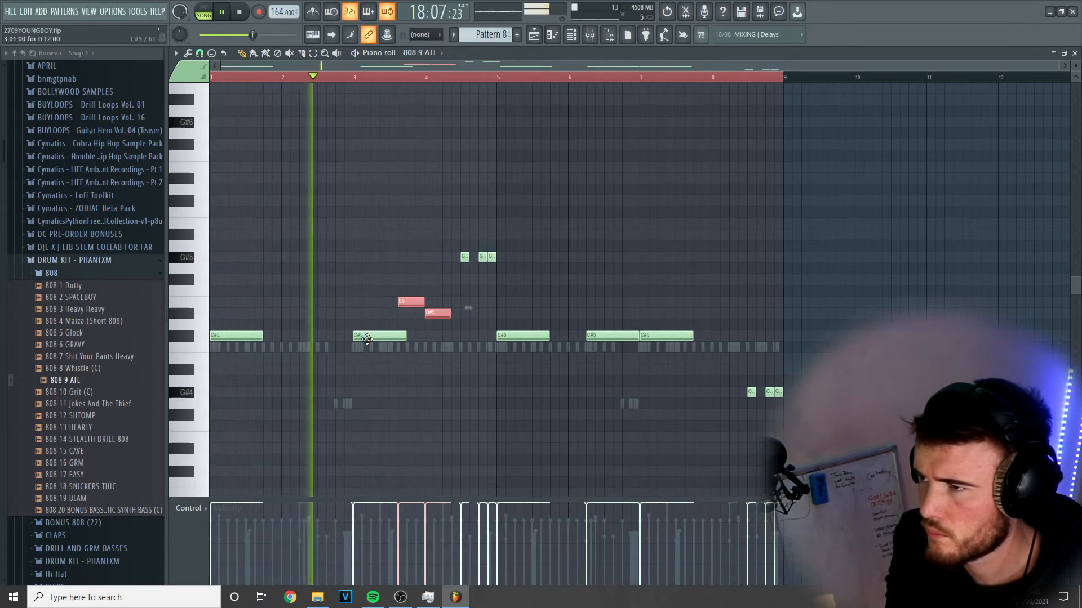
pyautogui.hotkey('shift', 'Right')
pyautogui.hotkey('shift', 'Right')
pyautogui.hotkey('shift', 'Right')
pyautogui.hotkey('shift', 'Right')
pyautogui.hotkey('shift', 'Right')
pyautogui.hotkey('shift', 'Right')
pyautogui.hotkey('shift', 'Right')
pyautogui.hotkey('shift', 'Right')
pyautogui.hotkey('shift', 'Right')
pyautogui.hotkey('shift', 'Right')
pyautogui.hotkey('shift', 'Right')
pyautogui.hotkey('shift', 'Right')
pyautogui.hotkey('shift', 'Right')
pyautogui.hotkey('shift', 'Right')
pyautogui.hotkey('shift', 'Right')
pyautogui.hotkey('shift', 'Right')
pyautogui.hotkey('shift', 'Right')
pyautogui.hotkey('shift', 'Right')
pyautogui.hotkey('shift', 'Right')
pyautogui.hotkey('shift', 'Right')
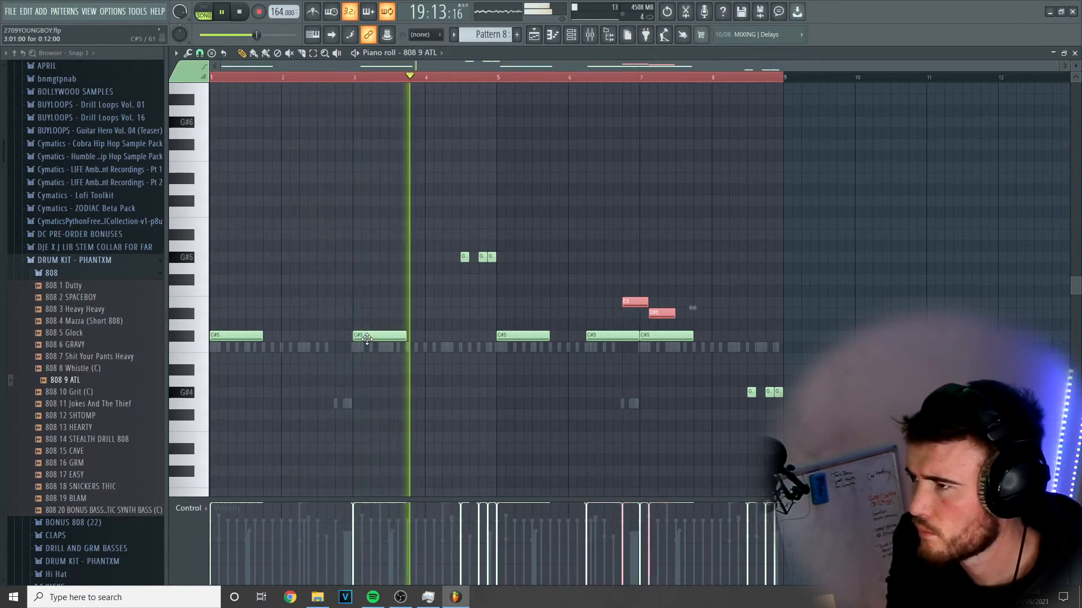
pyautogui.hotkey('shift', 'Right')
pyautogui.hotkey('shift', 'Right')
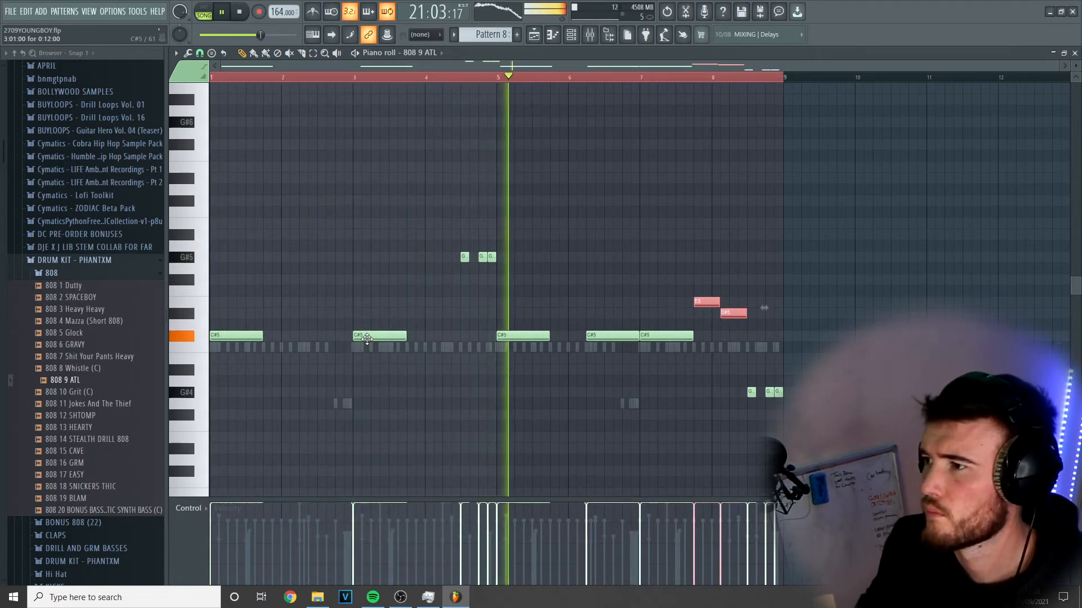
pyautogui.click(738, 314)
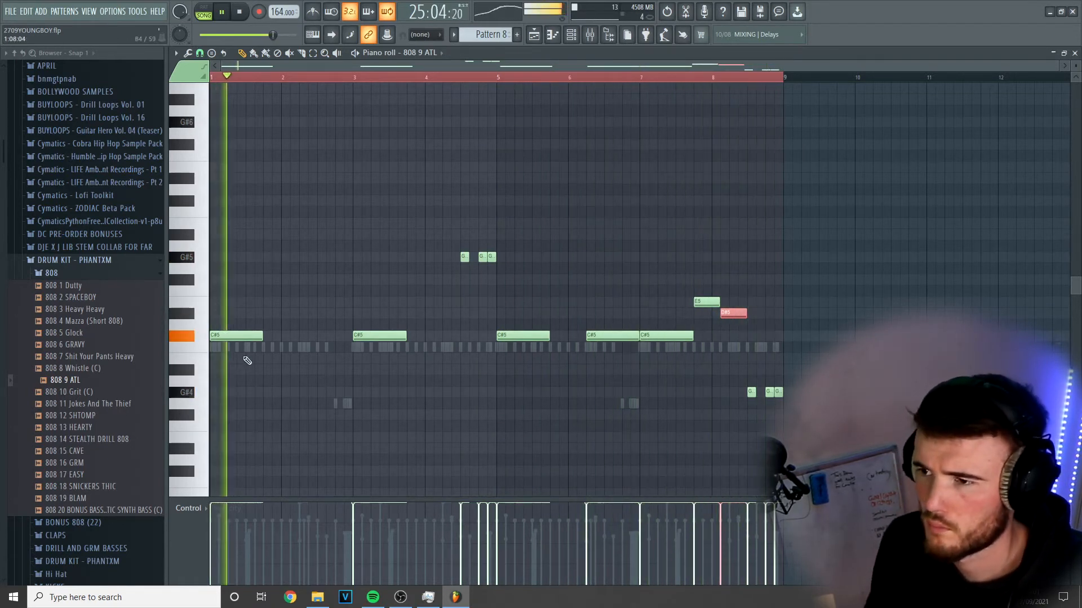
# Add a six-step C#5 note at step 5 of bar 2 and slightly lower the velocity of all 808 notes.
pyautogui.click(305, 336)
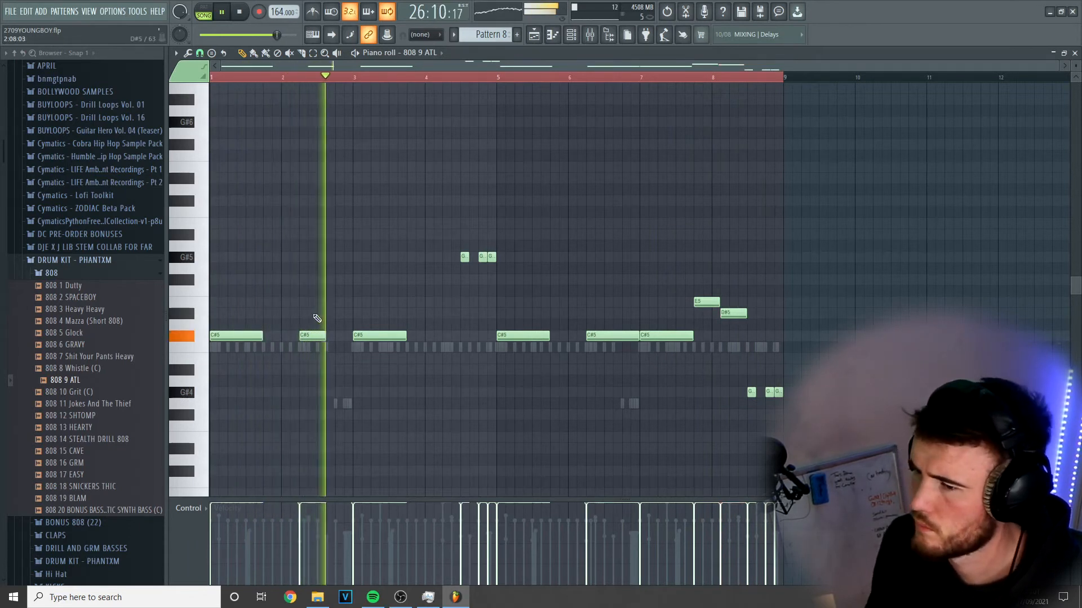
pyautogui.hotkey('ctrl', 'a')
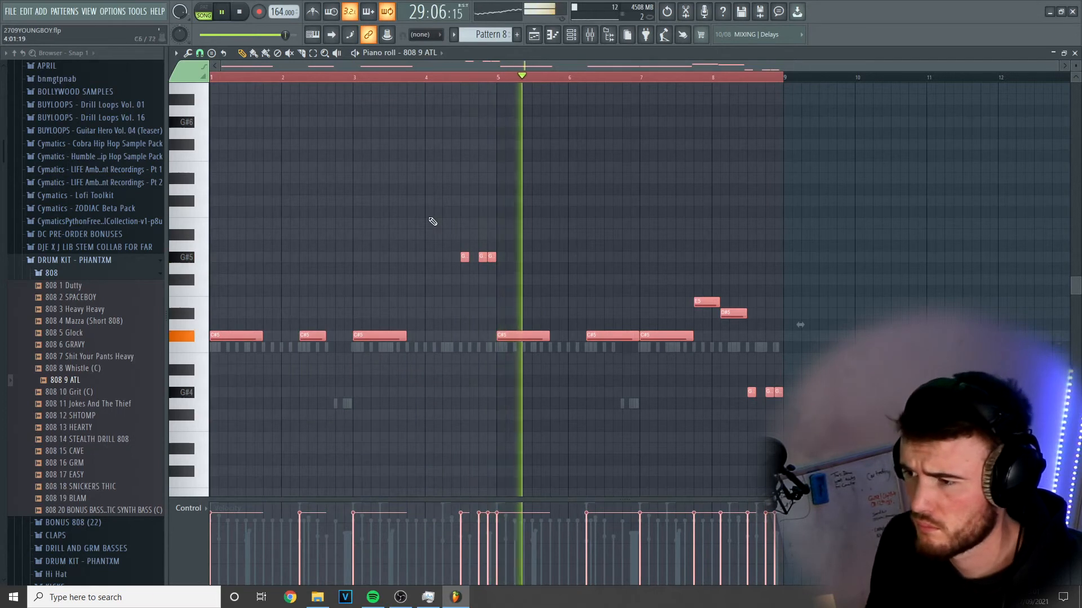
pyautogui.moveTo(433, 222); pyautogui.dragTo(545, 305)
pyautogui.moveTo(458, 525); pyautogui.dragTo(494, 508)
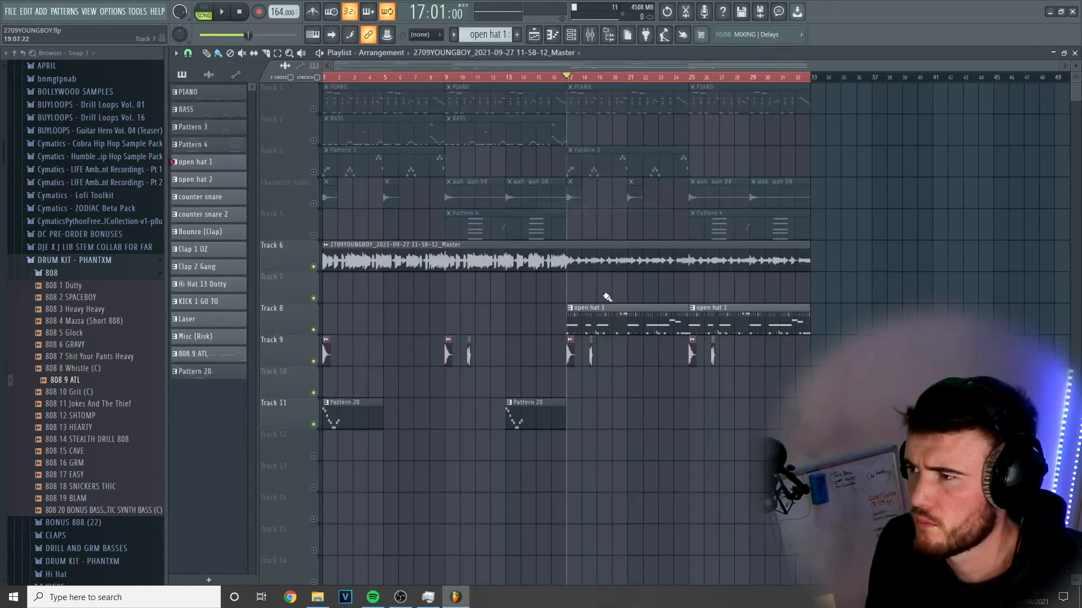
# Replace the two clips on Track 8 with the separate open hat 1 through 808 9 ATL patterns at bar 17 on Tracks 10 to 21.
pyautogui.moveTo(598, 320); pyautogui.dragTo(852, 288)
pyautogui.press('Delete')
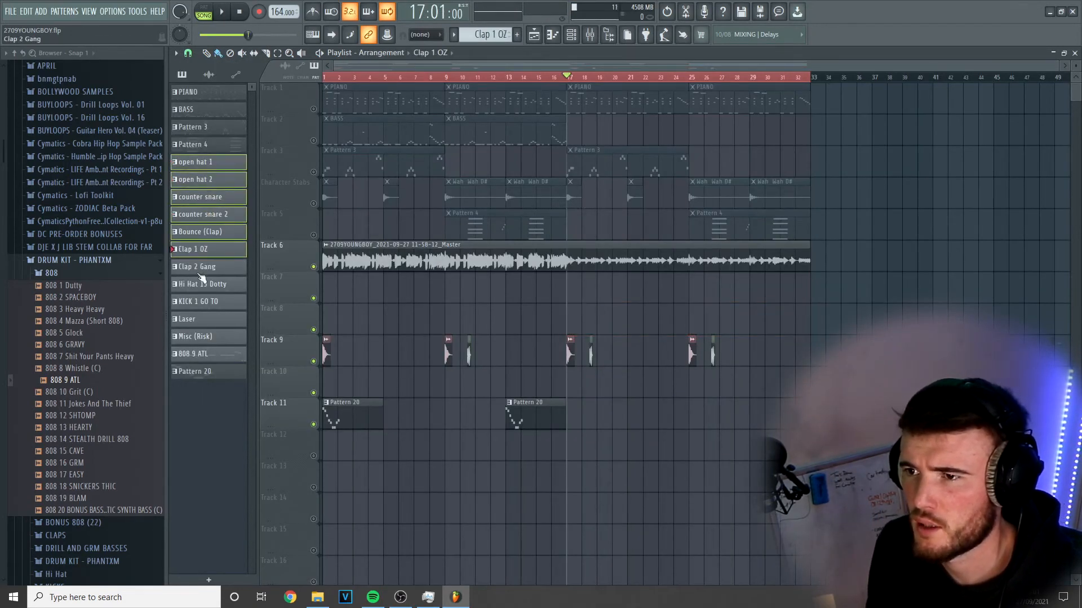
pyautogui.doubleClick(203, 358)
pyautogui.click(533, 33)
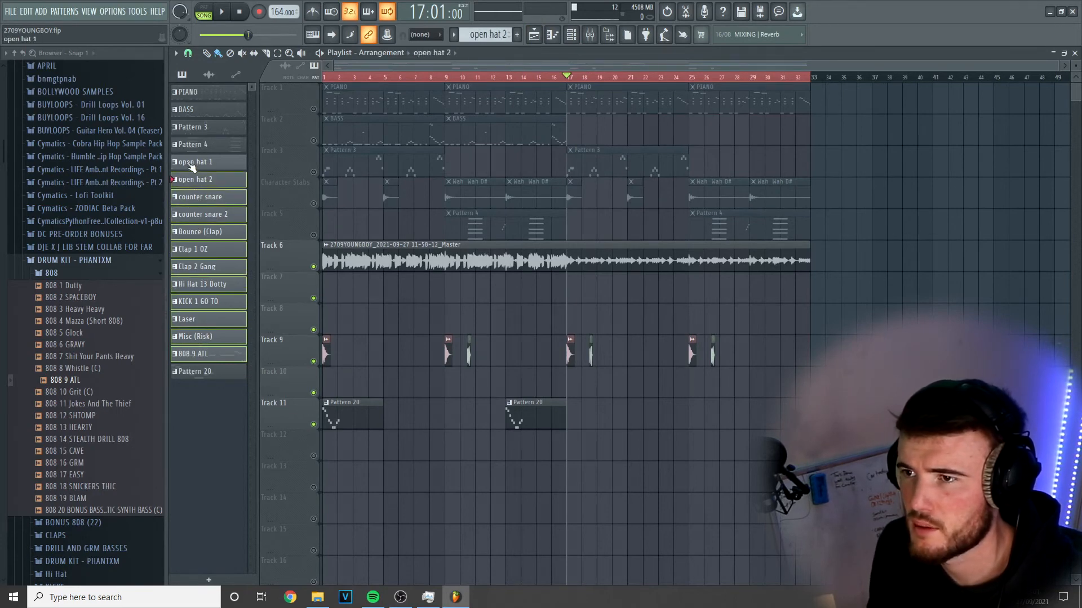
pyautogui.moveTo(188, 184); pyautogui.dragTo(583, 397)
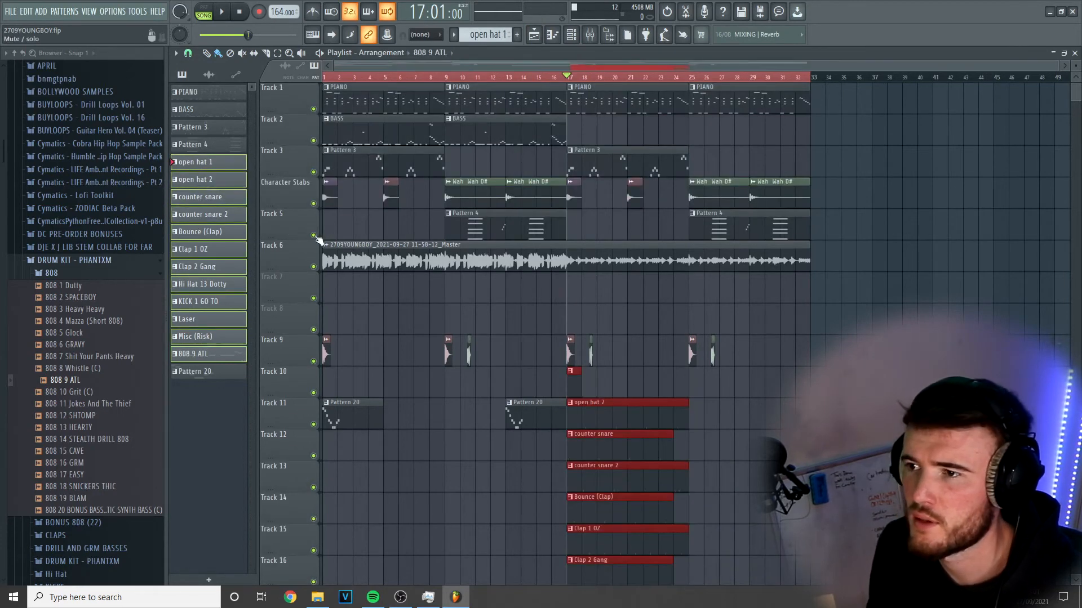
# Mute Tracks 1 to 5 and duplicate the drum and 808 clips on Tracks 10 to 21 to bar 25.
pyautogui.click(314, 236)
pyautogui.scroll(-6, 596, 413)
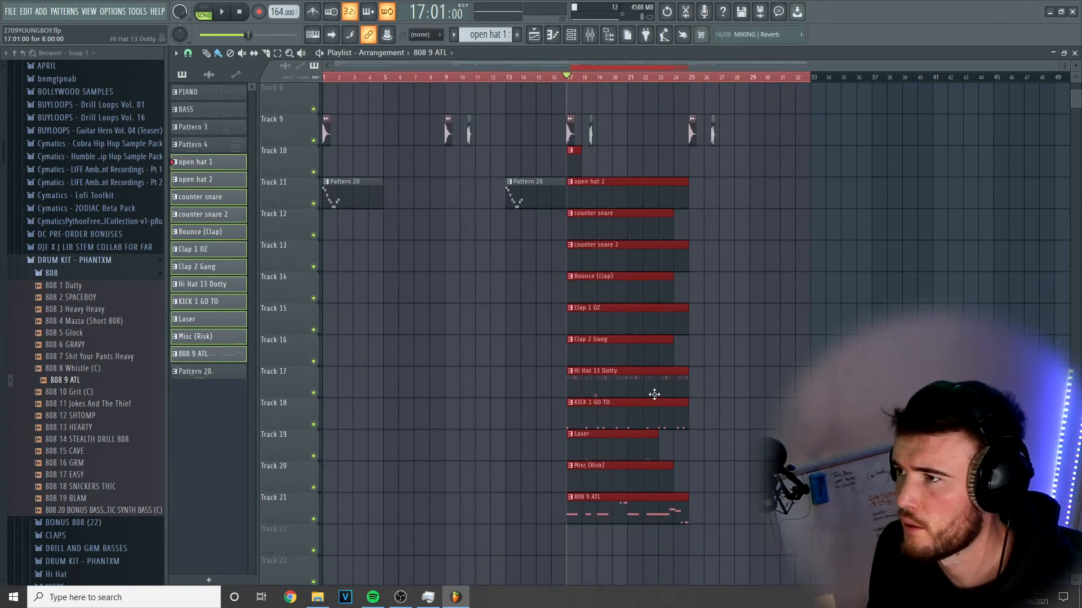
pyautogui.moveTo(703, 524); pyautogui.dragTo(700, 173)
# Slice the Track 6 audio at bar 17 and duplicate all clips from bars 17 to 32 to bar 33.
pyautogui.scroll(5, 700, 173)
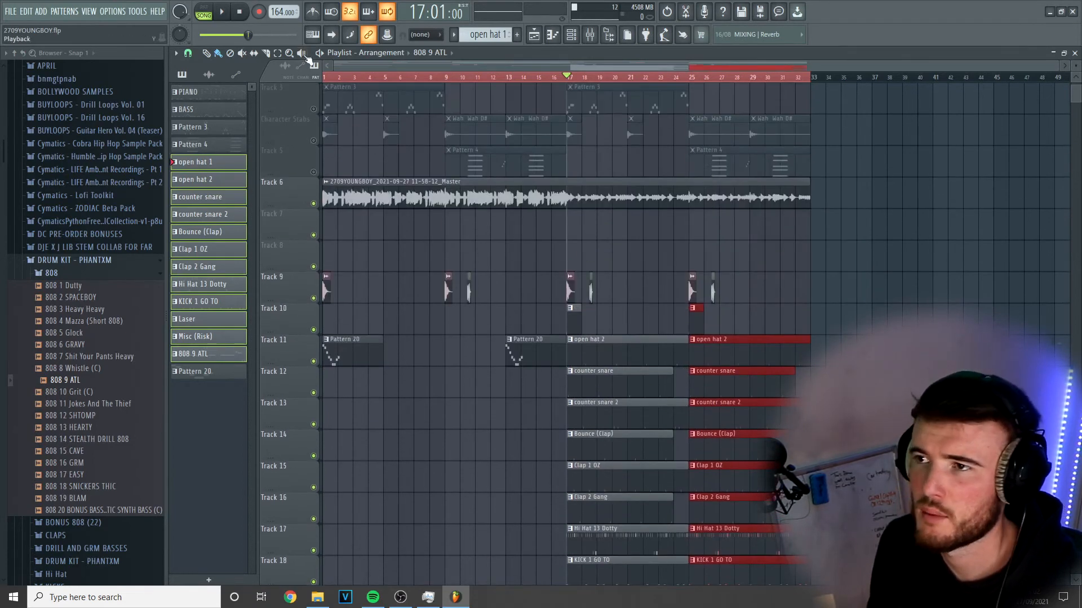
pyautogui.moveTo(570, 224); pyautogui.dragTo(570, 228)
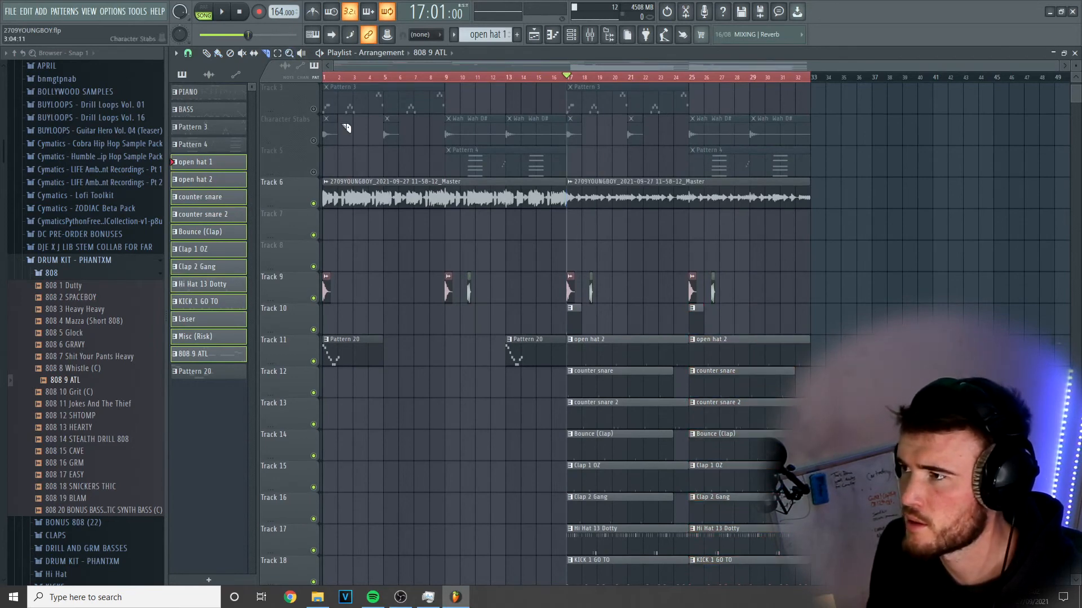
pyautogui.scroll(-5, 676, 316)
pyautogui.moveTo(820, 535); pyautogui.dragTo(571, 215)
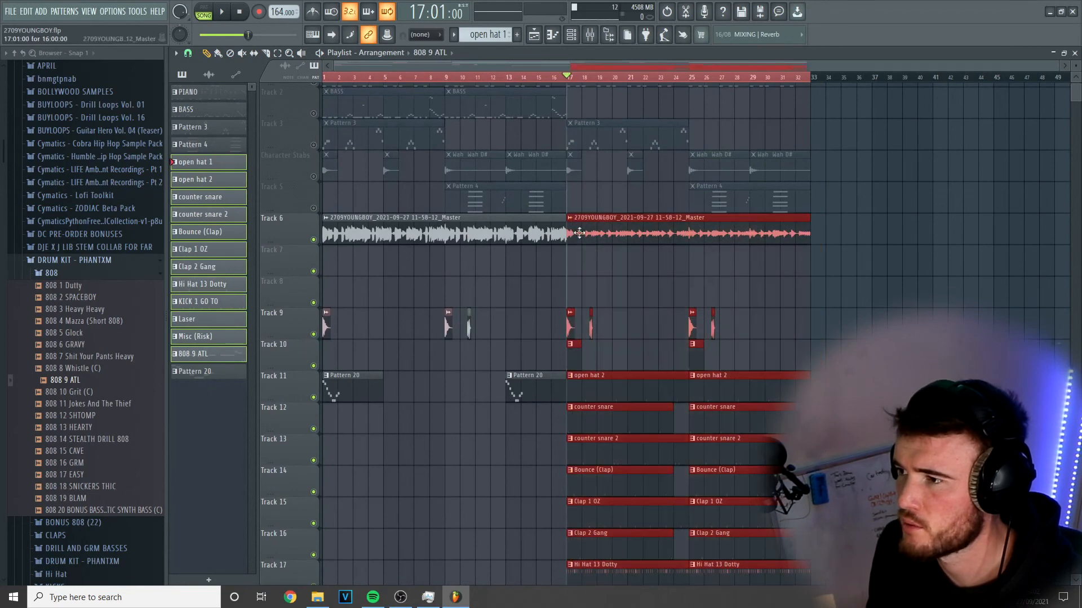
pyautogui.hotkey('ctrl', 'b')
# Slice the Track 6 audio at bar 9 and copy an eight-bar section to bar 49.
pyautogui.scroll(-2, 490, 261)
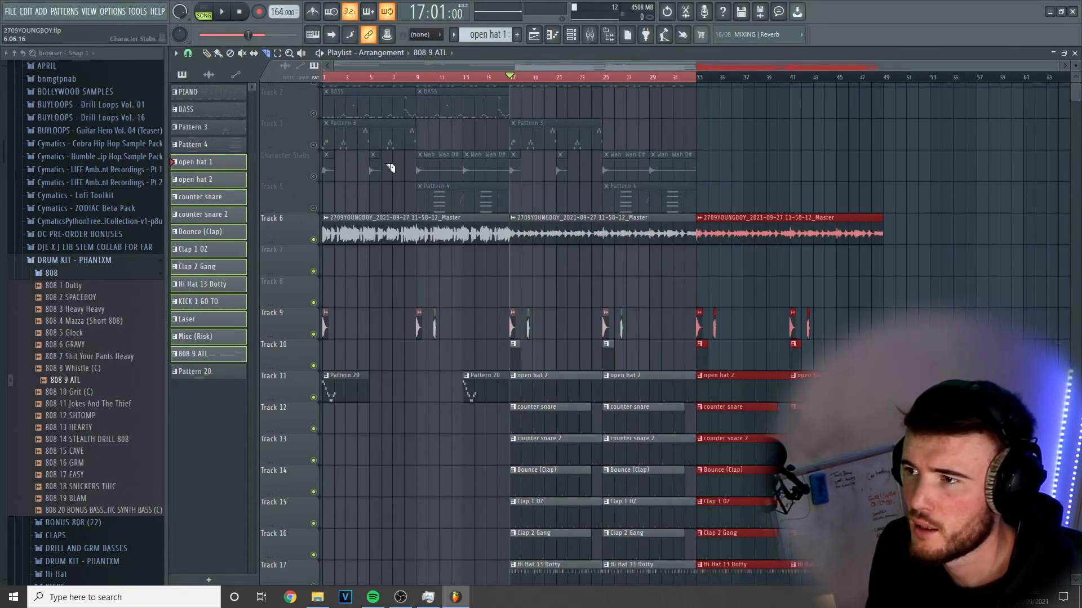
pyautogui.moveTo(417, 211); pyautogui.dragTo(417, 238)
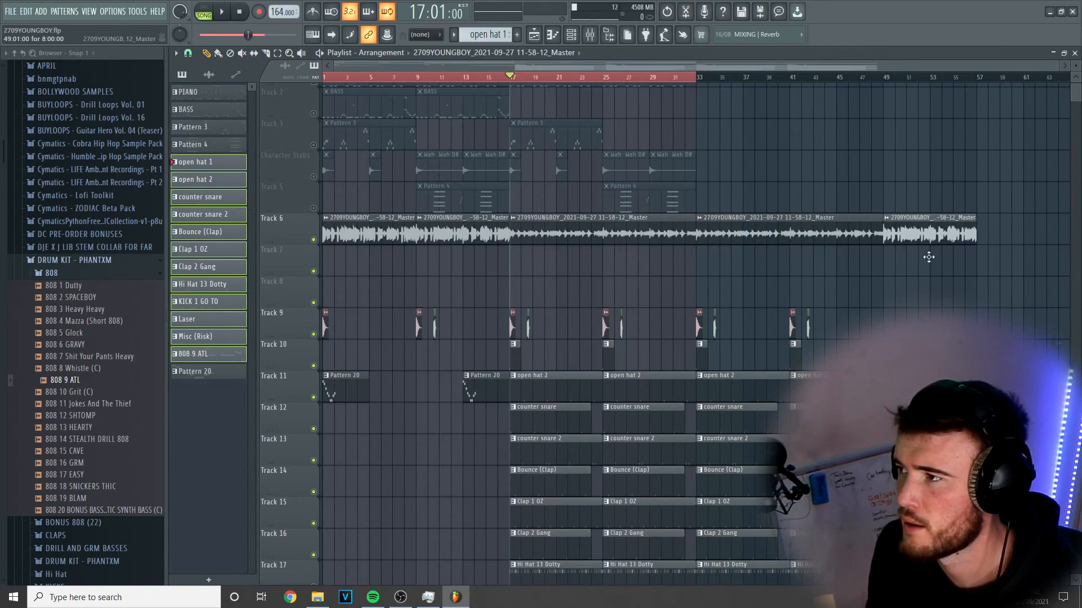
# Set the playlist's time selection to run from bar 9 up to bar 49, leaving no clips selected.
pyautogui.hotkey('ctrl', 'a')
pyautogui.scroll(-1, 882, 311)
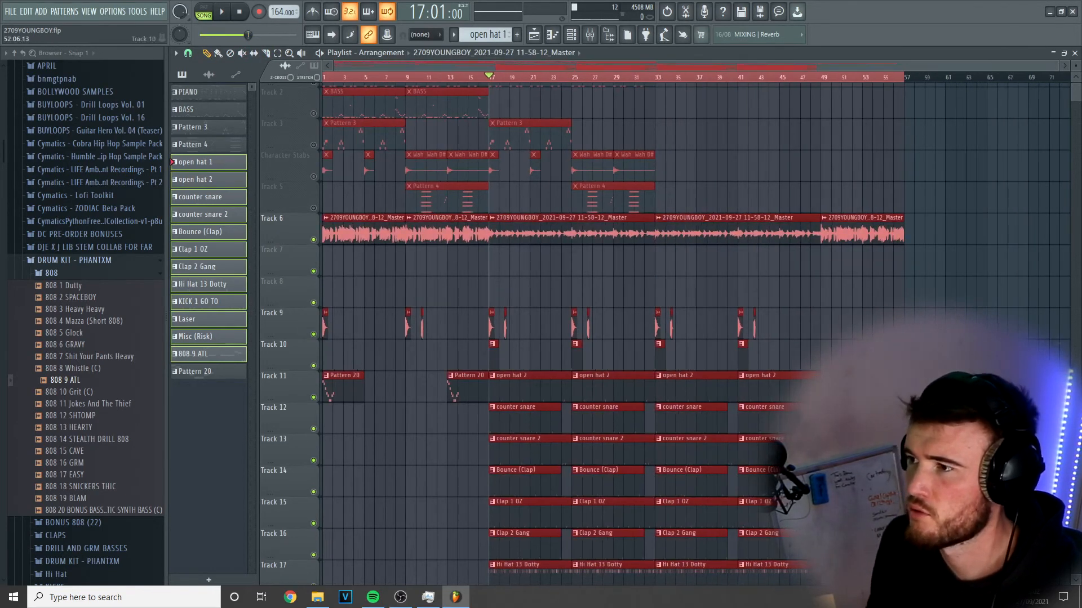
pyautogui.scroll(-4, 758, 561)
pyautogui.keyDown('ctrl'); pyautogui.click(391, 180); pyautogui.keyUp('ctrl')
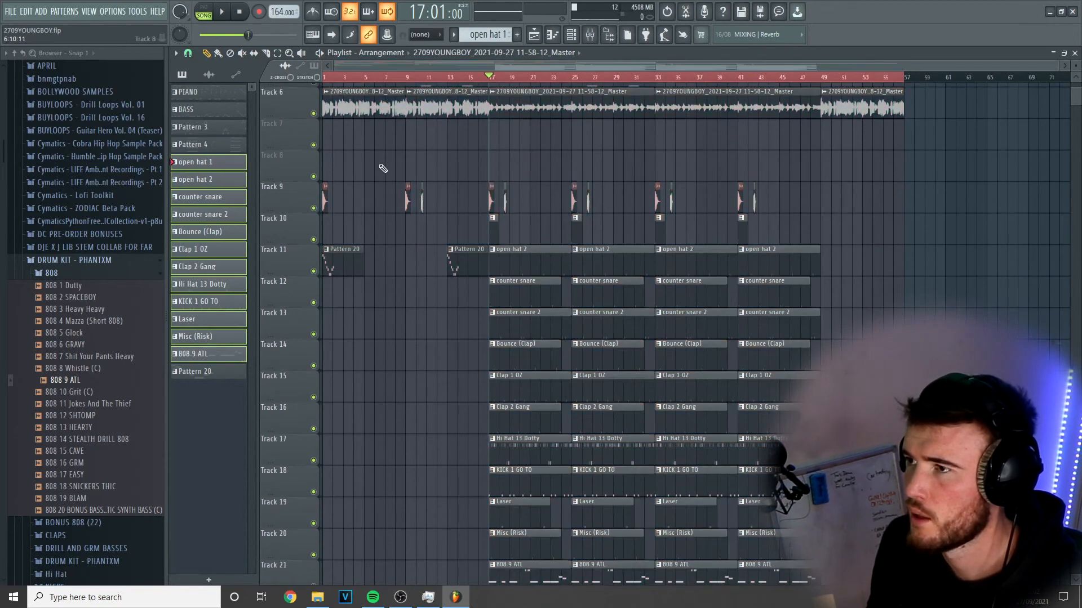
pyautogui.scroll(3, 484, 169)
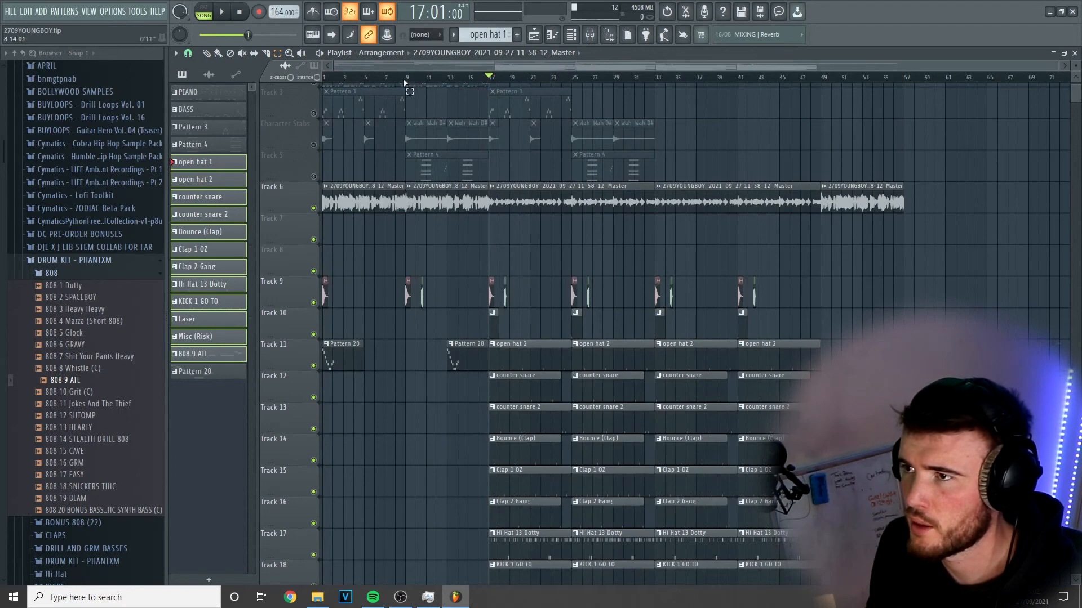
pyautogui.moveTo(409, 83); pyautogui.dragTo(703, 152)
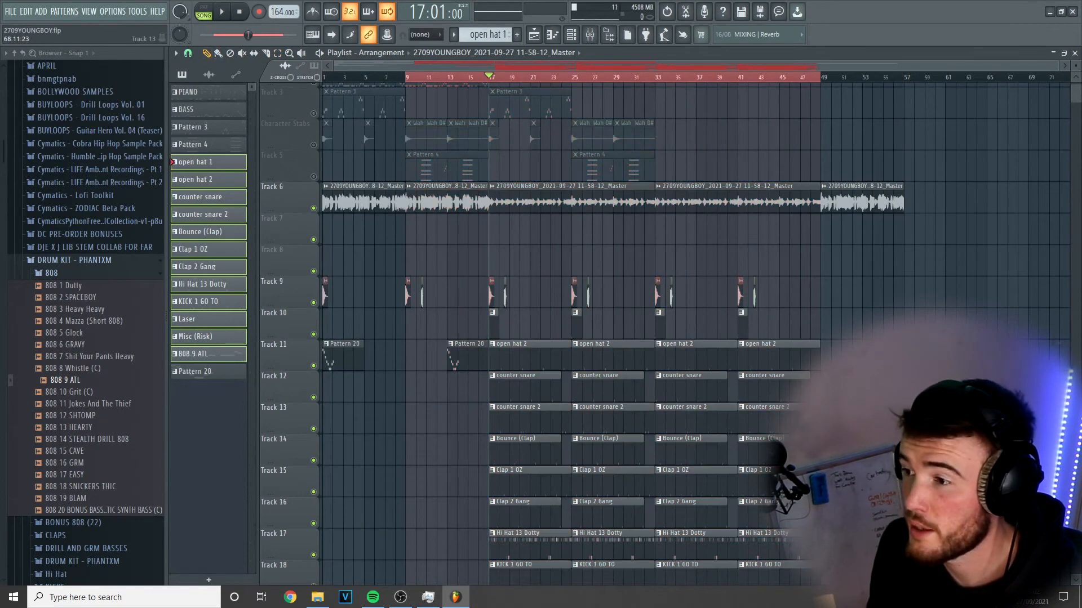
pyautogui.keyDown('ctrl'); pyautogui.click(1023, 418); pyautogui.keyUp('ctrl')
# Delete the counter snare 2 clips at bars 17 and 25 on Track 13.
pyautogui.scroll(-3, 780, 400)
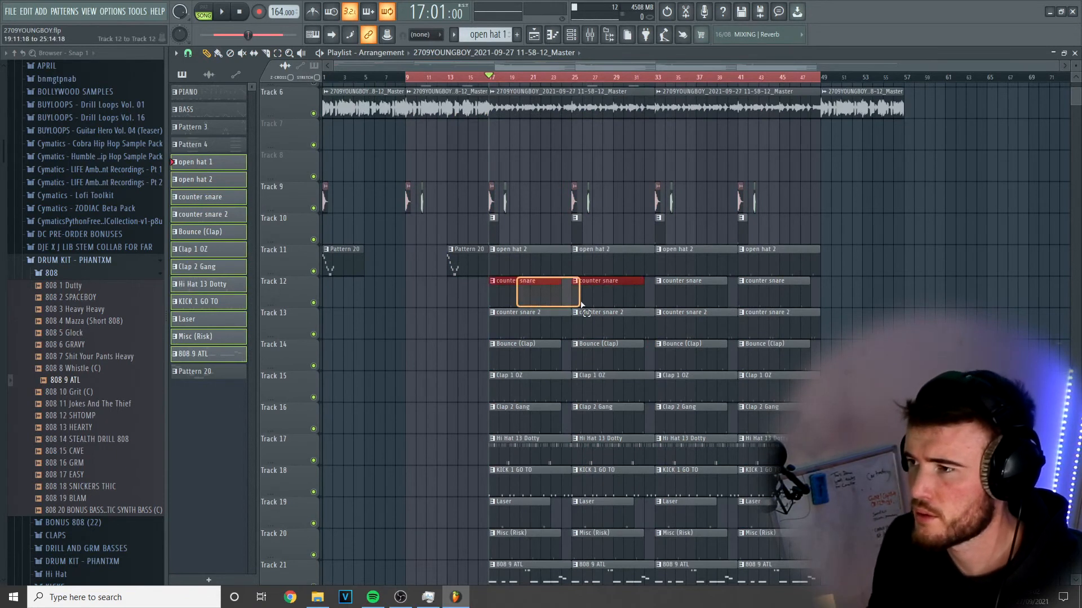
pyautogui.moveTo(581, 305); pyautogui.dragTo(581, 304)
pyautogui.scroll(-1, 576, 298)
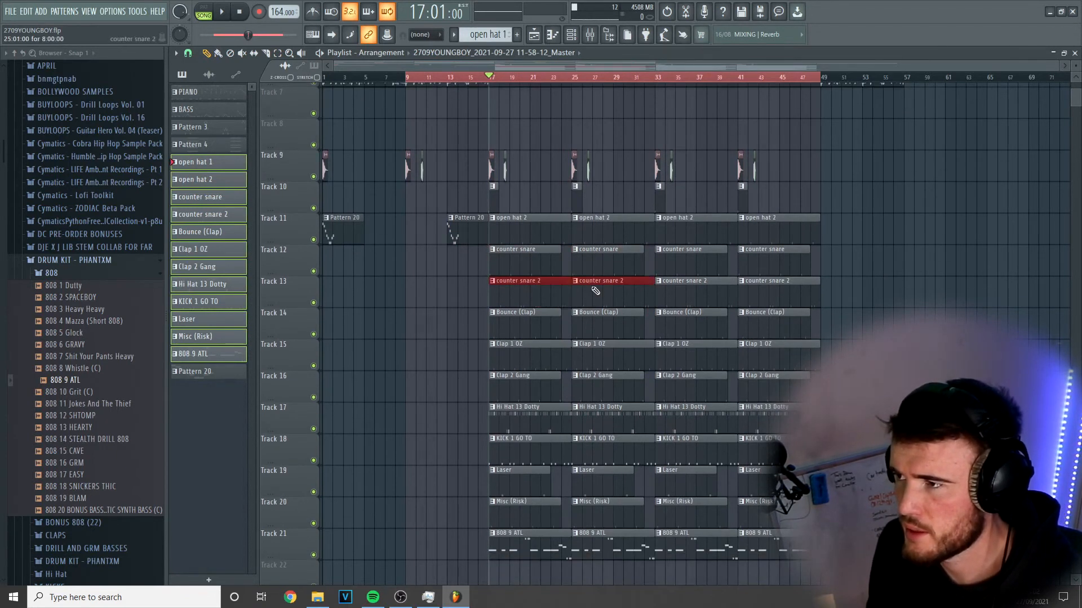
pyautogui.press('Delete')
pyautogui.scroll(-2, 563, 417)
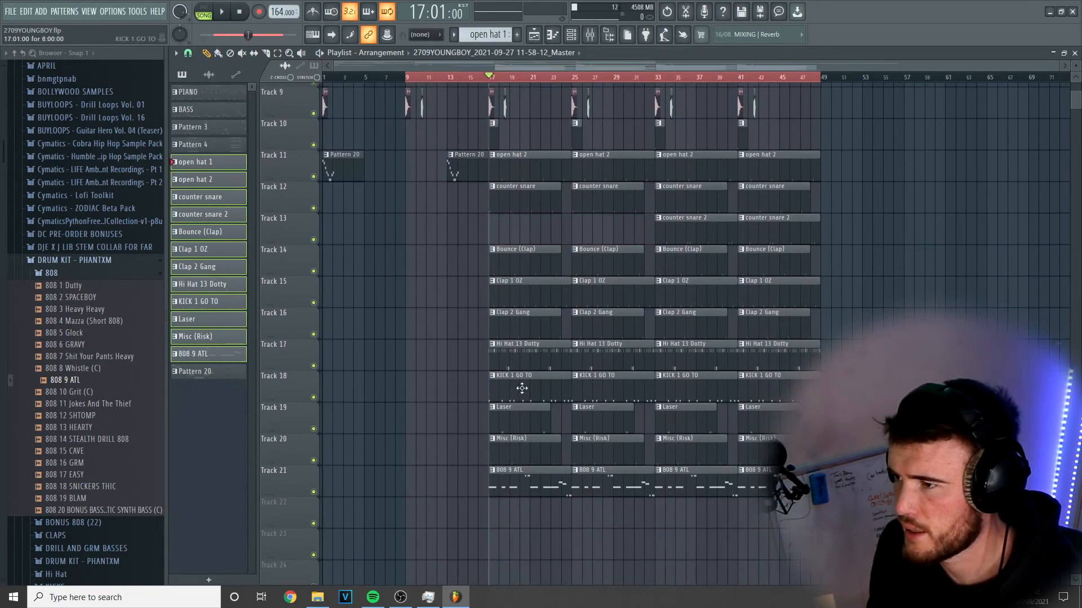
# Delete the Laser and Misc (Risk) clips at bars 33 and 41, and clear all Bounce (Clap) clips from Track 14.
pyautogui.moveTo(511, 426); pyautogui.dragTo(625, 450)
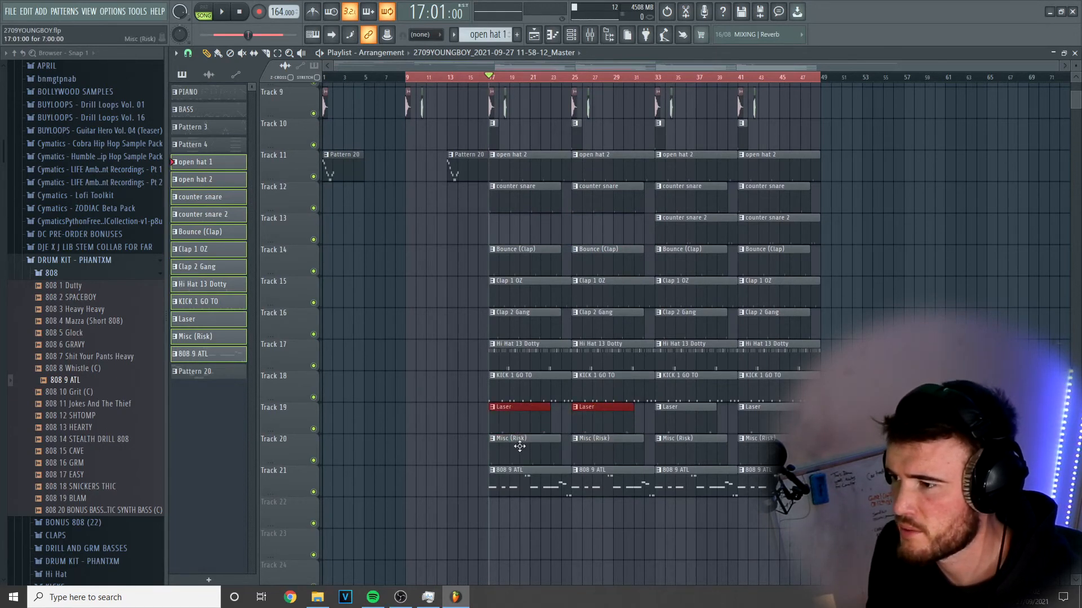
pyautogui.scroll(1, 519, 448)
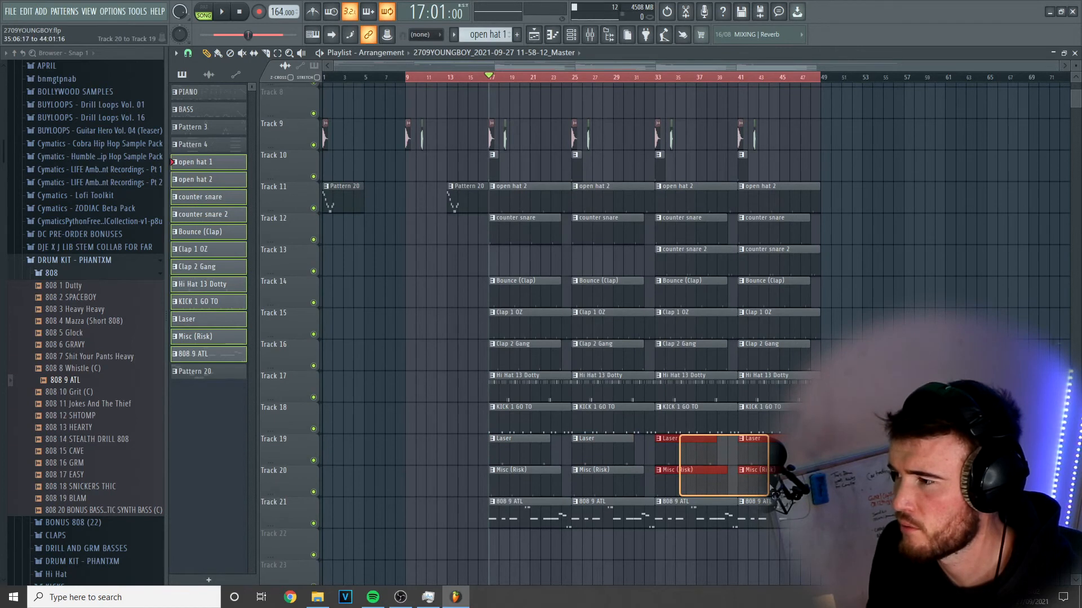
pyautogui.scroll(2, 599, 454)
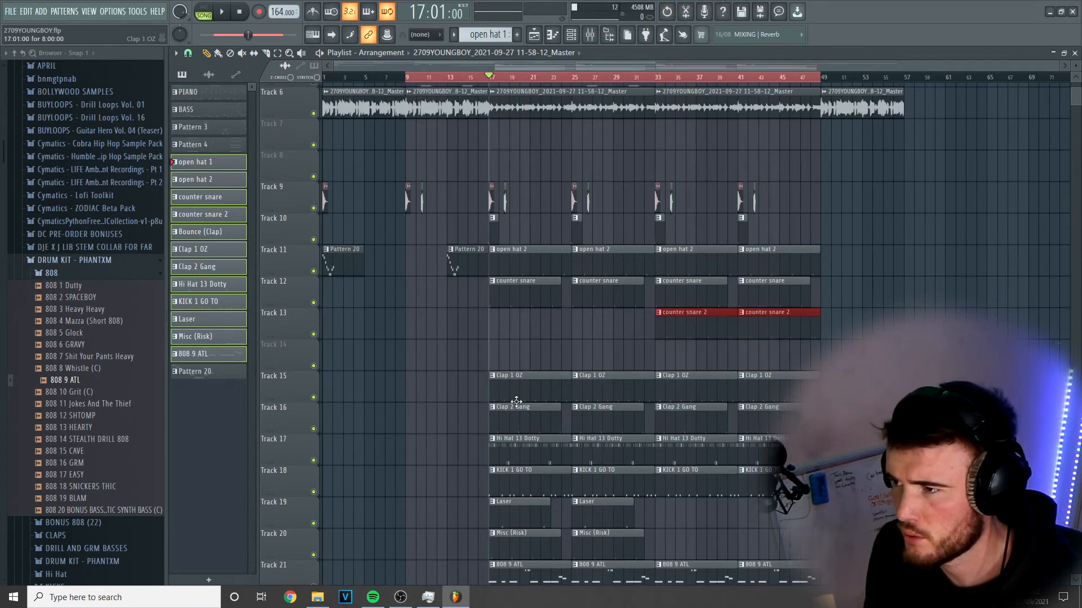
pyautogui.scroll(-2, 516, 401)
pyautogui.scroll(2, 524, 454)
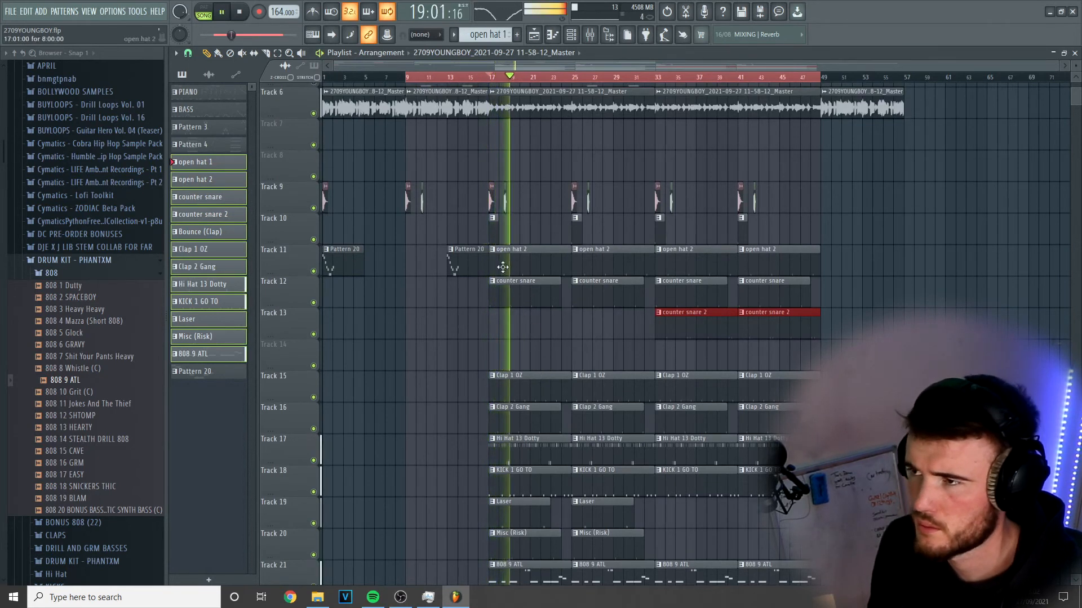
# During playback, shorten the Clap 1 OZ, Hi Hat 13 Dotty, KICK 1 GO TO and 808 9 ATL clips at bar 25 to seven bars.
pyautogui.scroll(-1, 535, 394)
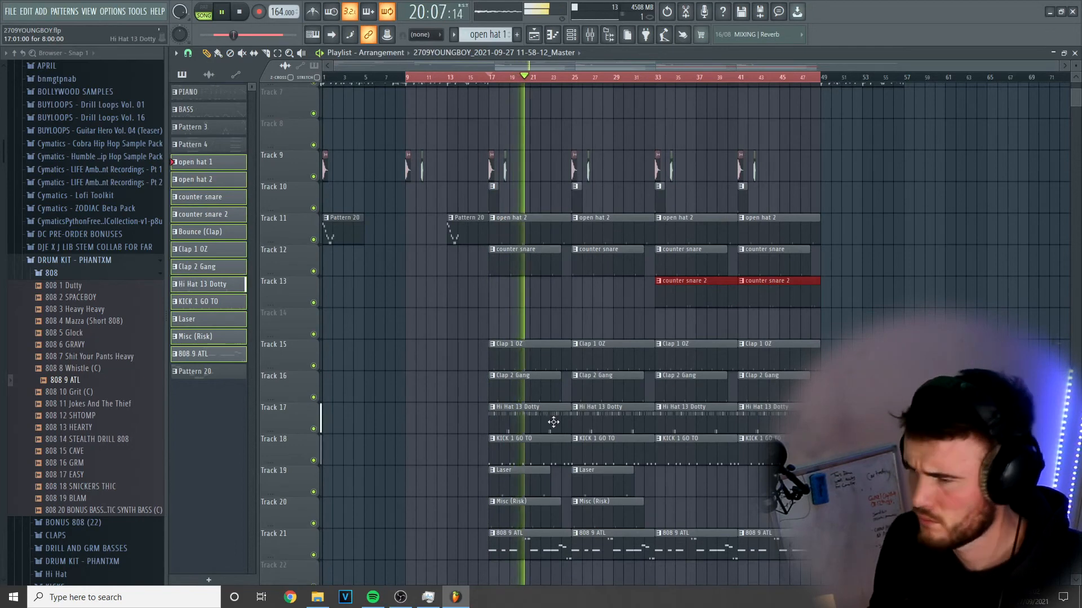
pyautogui.scroll(3, 554, 429)
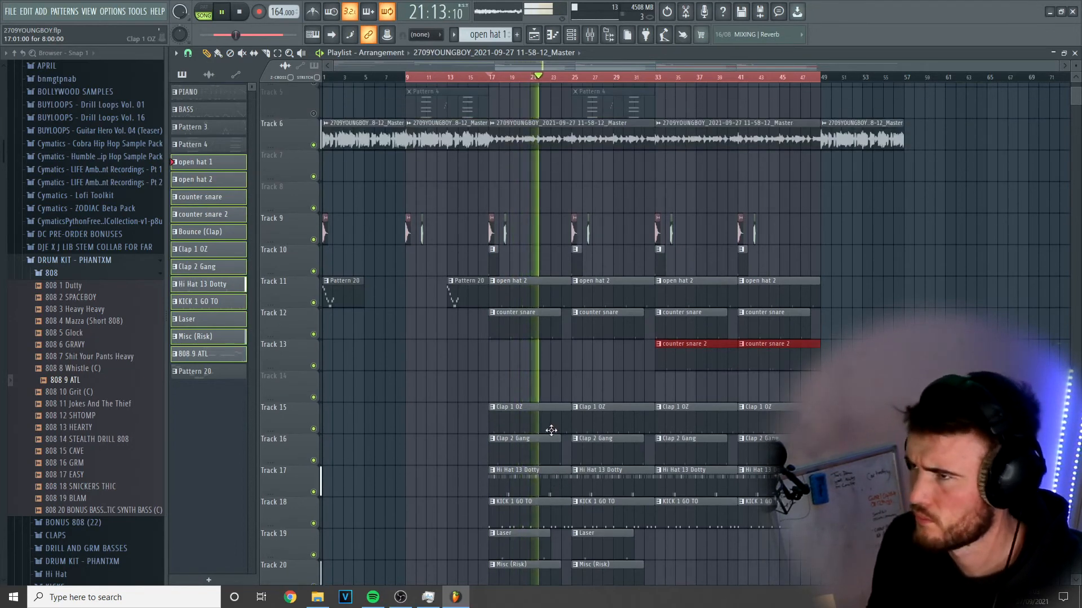
pyautogui.scroll(-1, 557, 438)
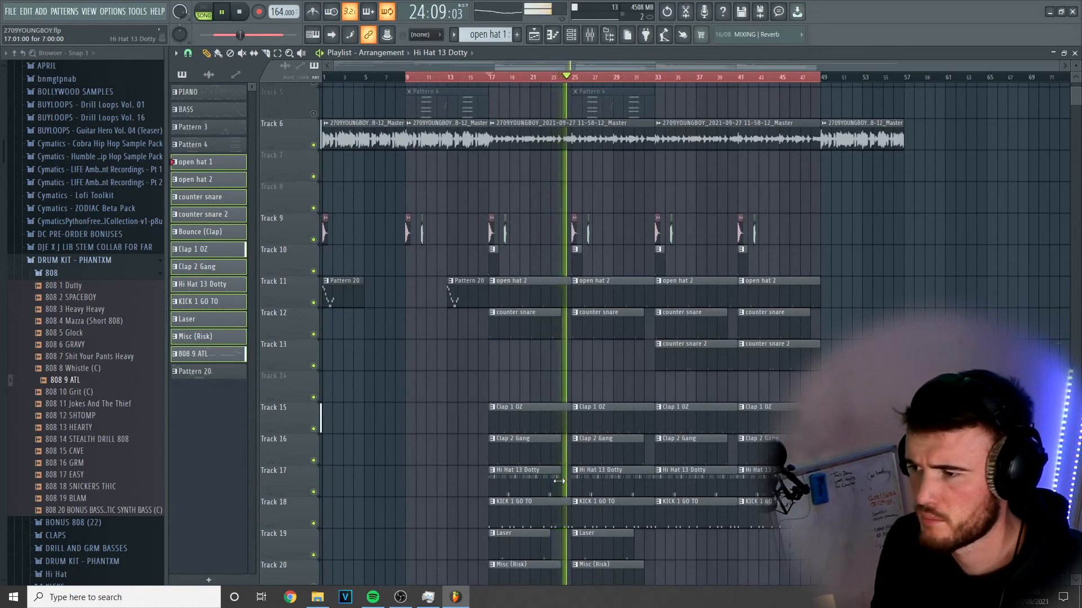
pyautogui.scroll(-2, 633, 544)
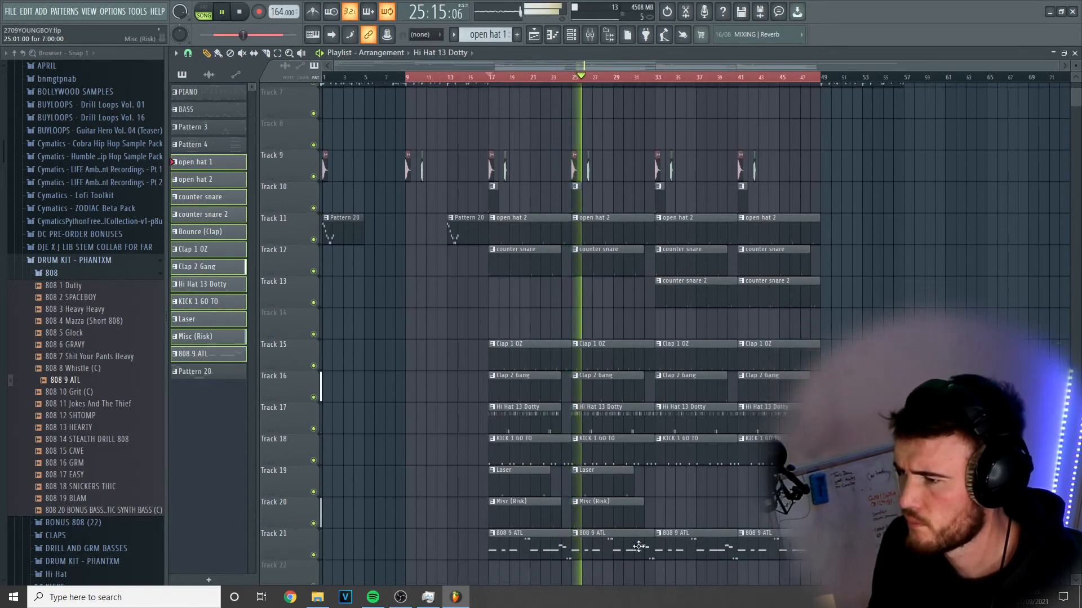
pyautogui.scroll(1, 654, 488)
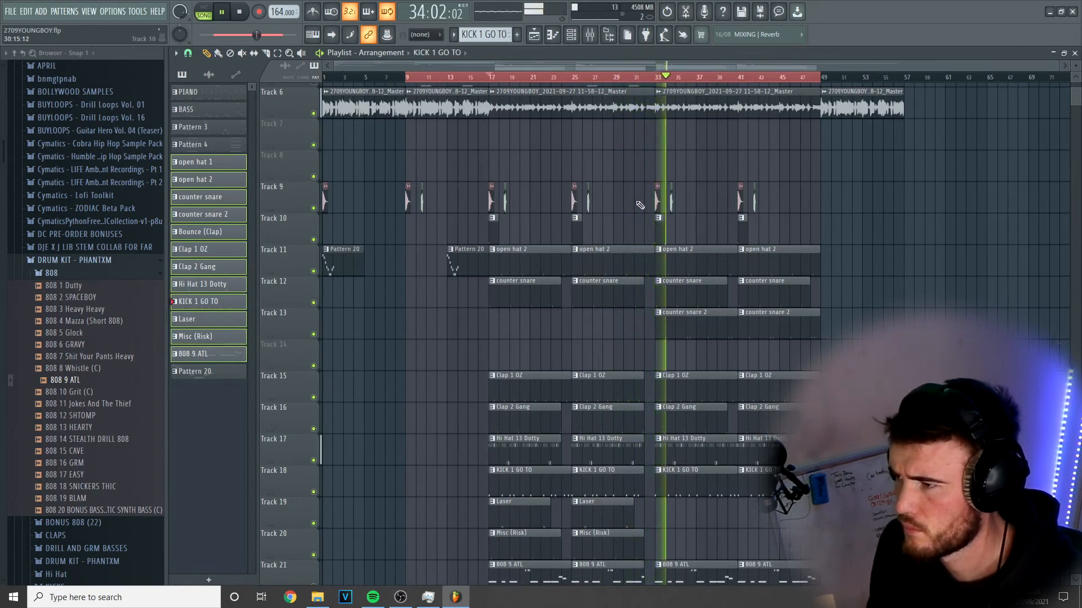
# Duplicate the Laser and Misc (Risk) clips from bars 17 and 25 to bars 33 and 41.
pyautogui.scroll(-1, 677, 526)
pyautogui.scroll(2, 671, 527)
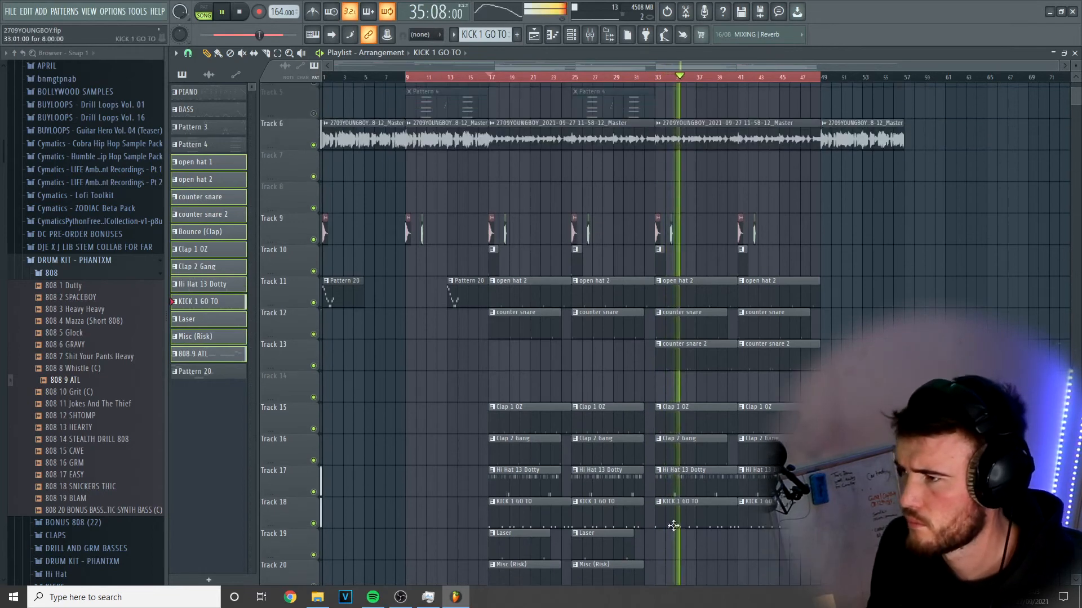
pyautogui.scroll(-2, 671, 527)
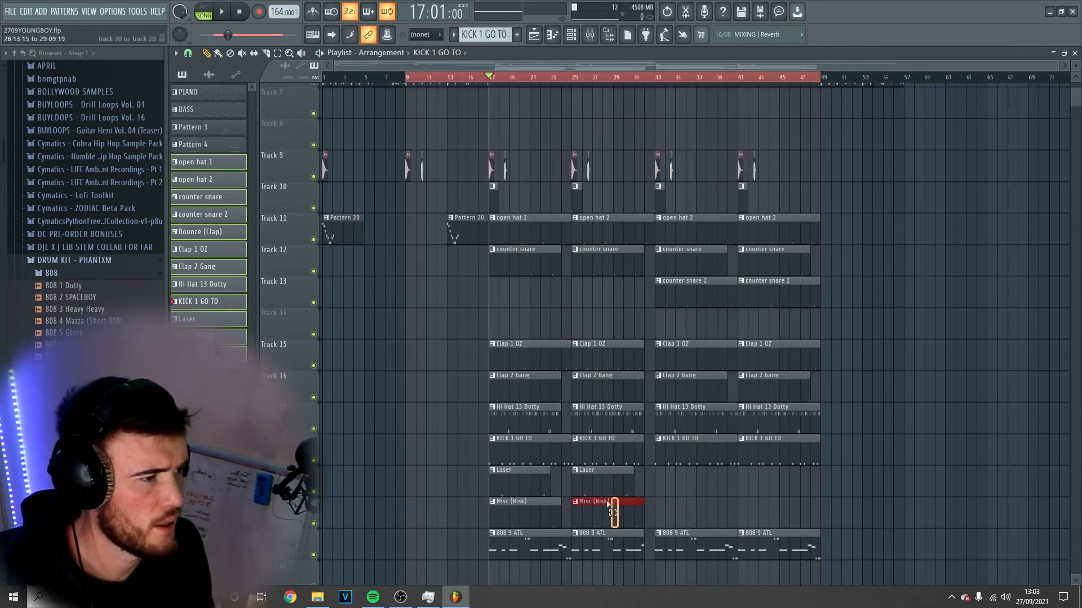
pyautogui.moveTo(607, 503); pyautogui.dragTo(703, 496)
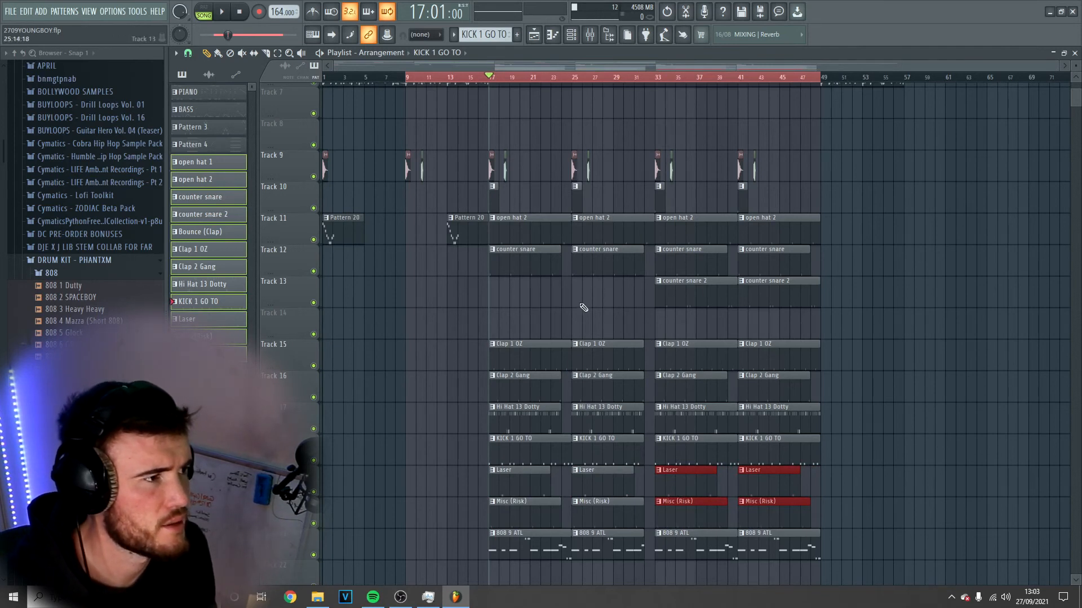
# Delete the open hat 2 clips at bars 17 and 25 on Track 11.
pyautogui.moveTo(538, 261); pyautogui.dragTo(588, 272)
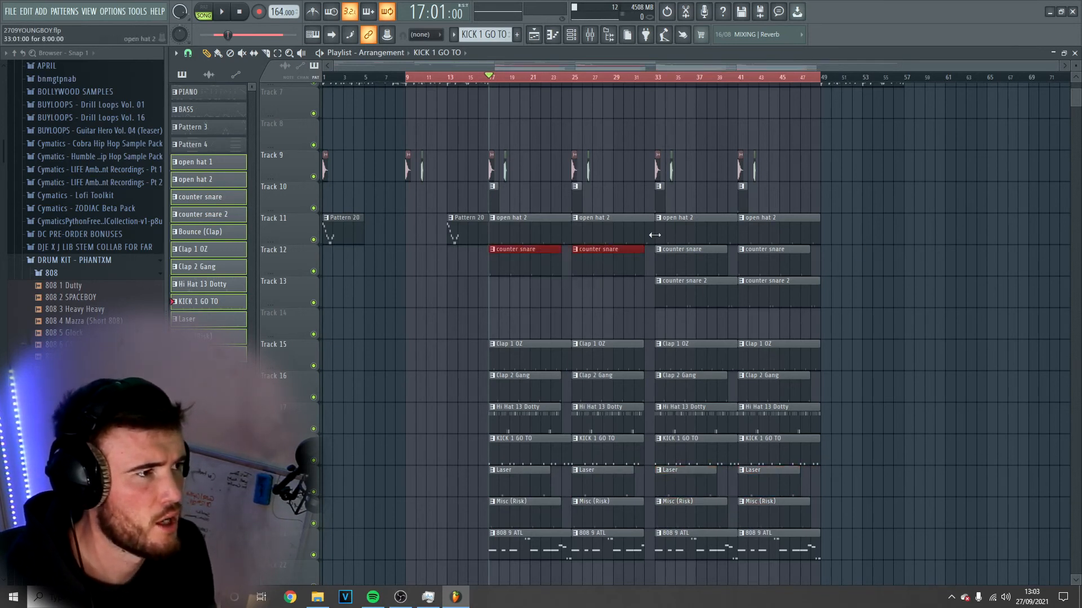
pyautogui.scroll(4, 654, 230)
pyautogui.moveTo(516, 324); pyautogui.dragTo(570, 352)
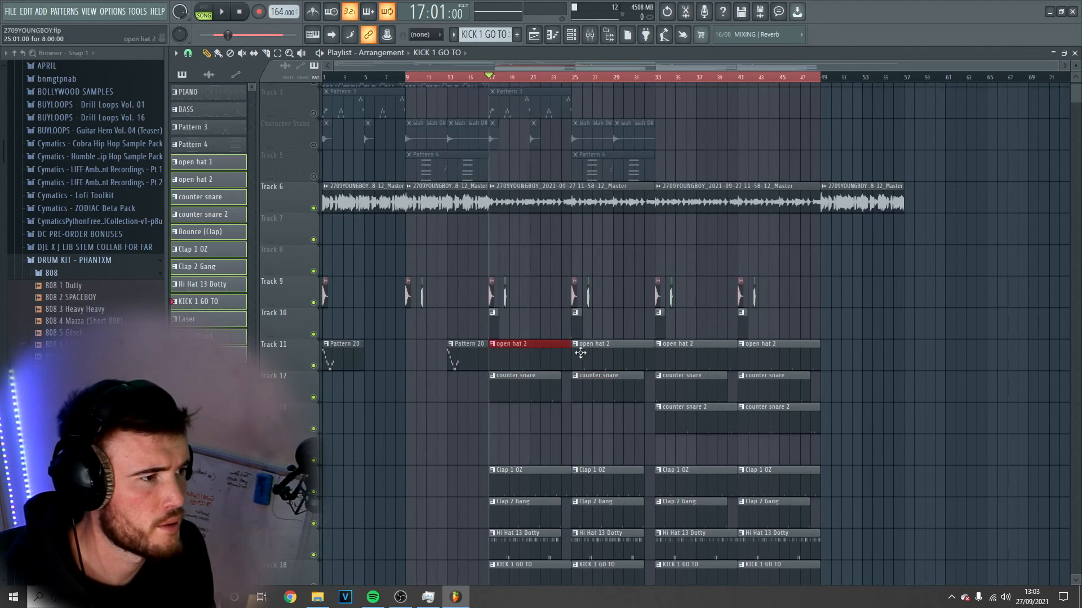
pyautogui.press('Delete')
# Play the arrangement from bar 33 and inspect the 808 9 ATL notes in the piano roll.
pyautogui.click(664, 79)
pyautogui.press('space')
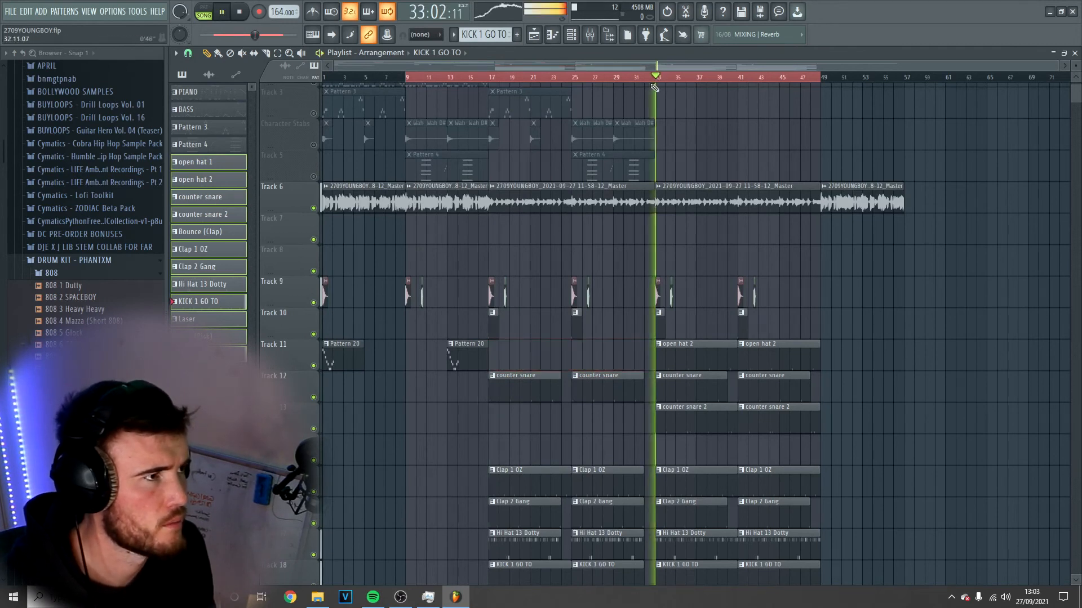
pyautogui.scroll(-3, 681, 400)
pyautogui.scroll(-3, 722, 546)
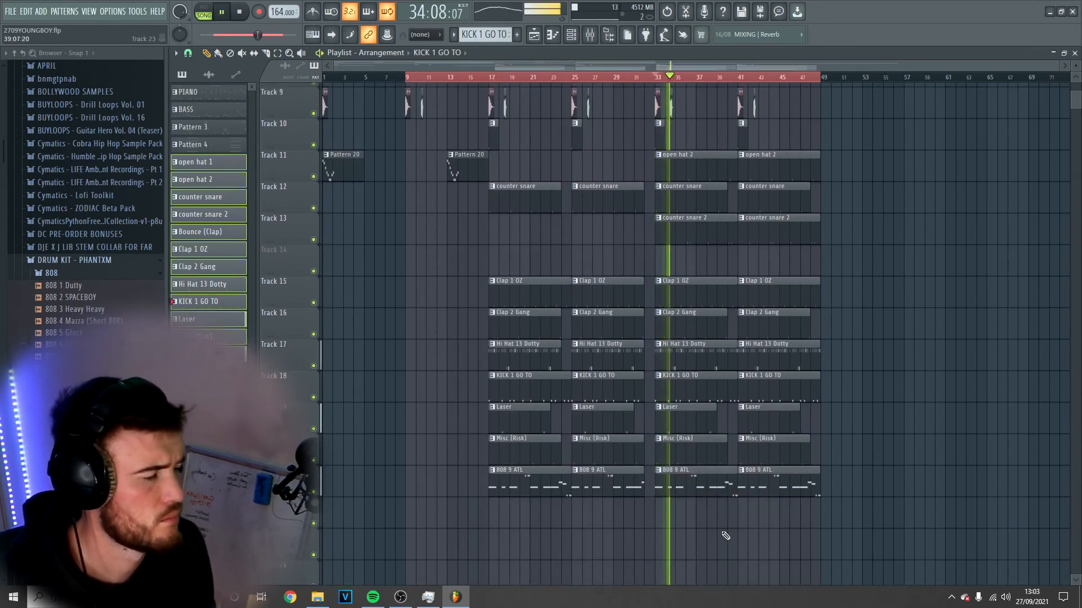
pyautogui.scroll(2, 724, 535)
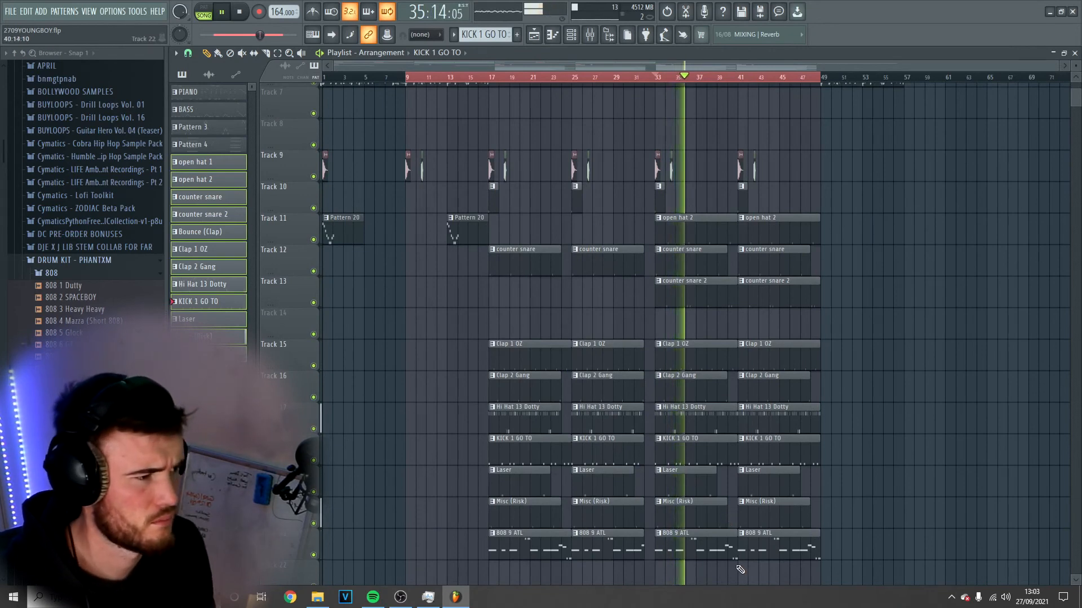
pyautogui.doubleClick(688, 555)
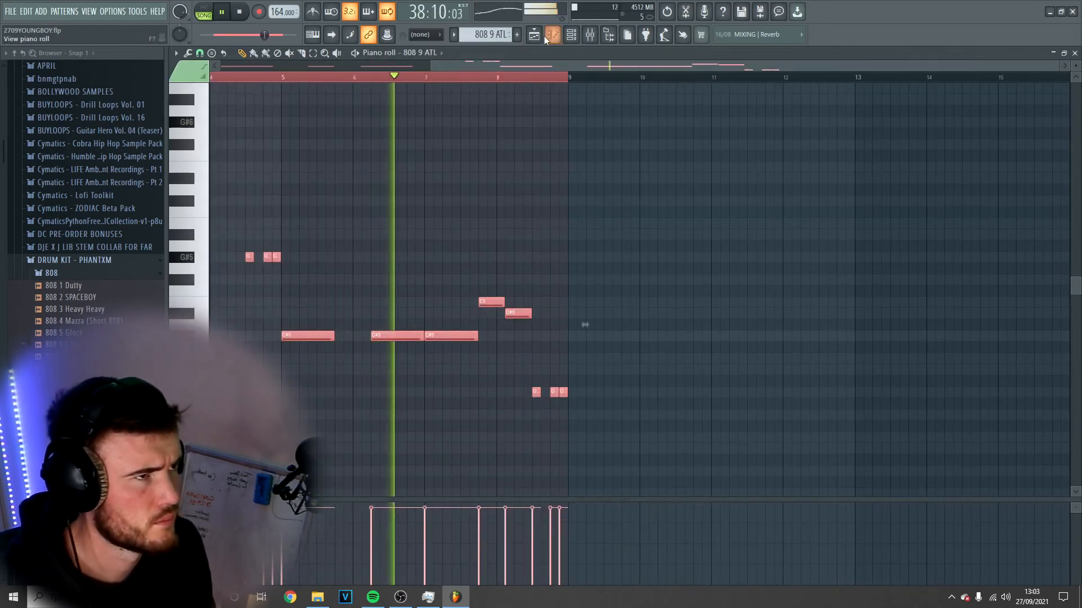
pyautogui.click(552, 40)
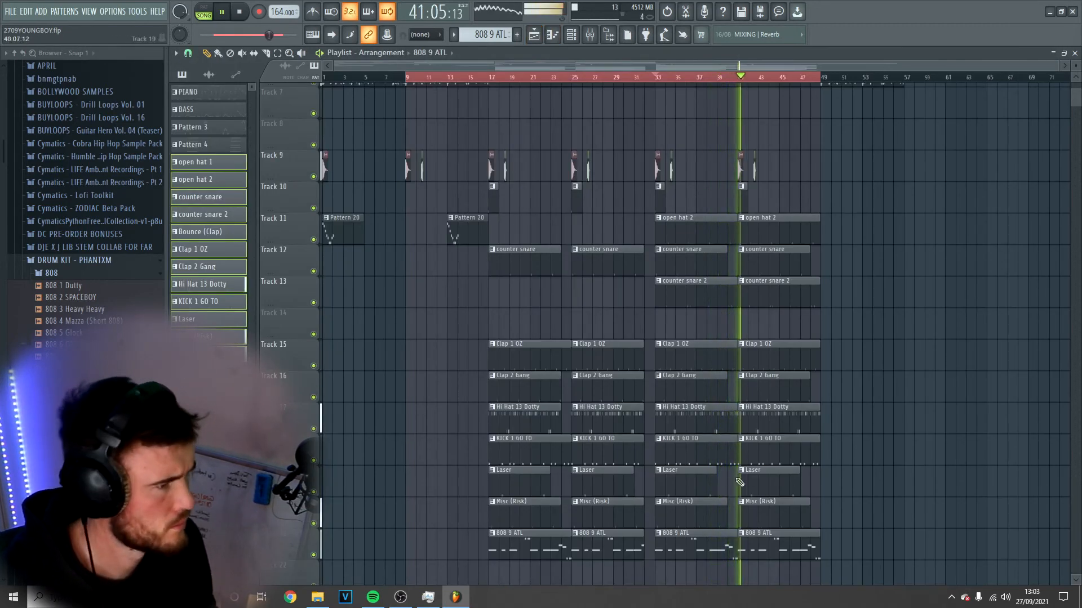
# Shorten the eight-bar clips at bar 41, from open hat 2 down to 808 9 ATL, to seven bars and select all playlist clips.
pyautogui.moveTo(816, 567); pyautogui.dragTo(812, 233)
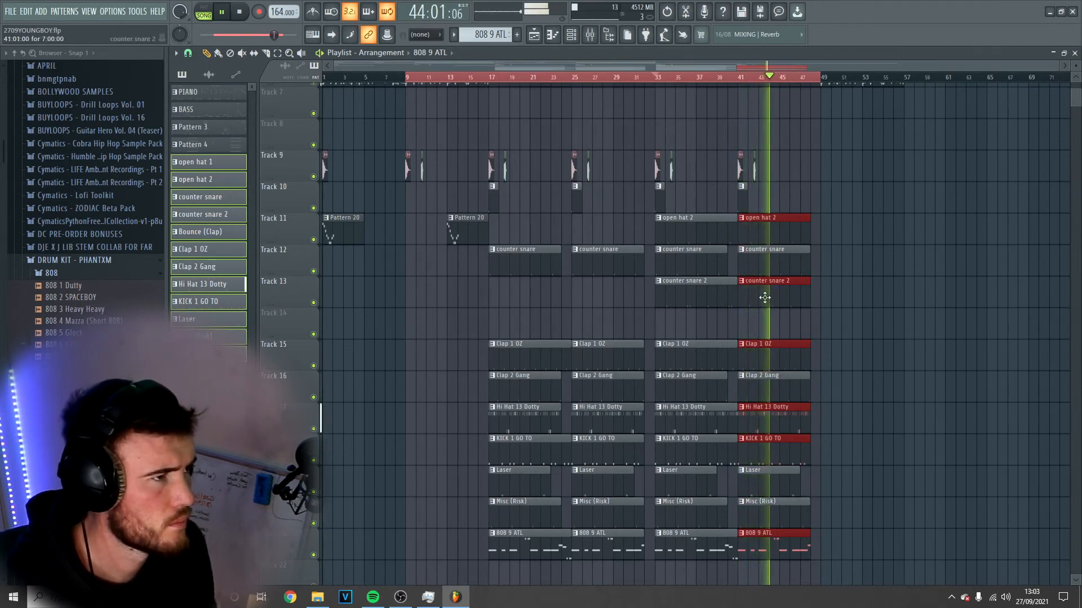
pyautogui.hotkey('ctrl', 'a')
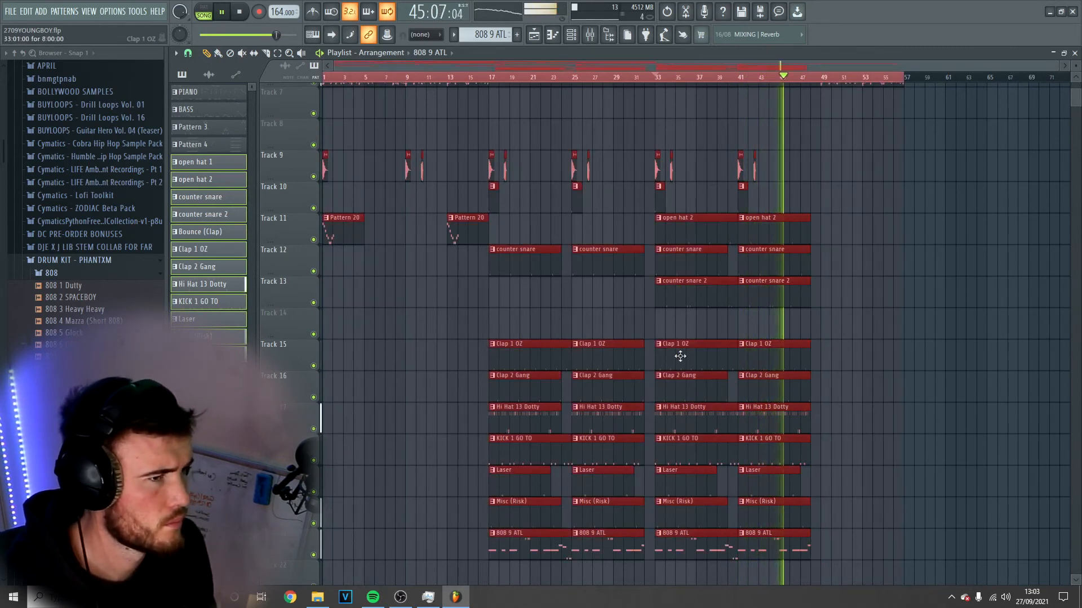
pyautogui.scroll(2, 883, 418)
pyautogui.scroll(-2, 883, 418)
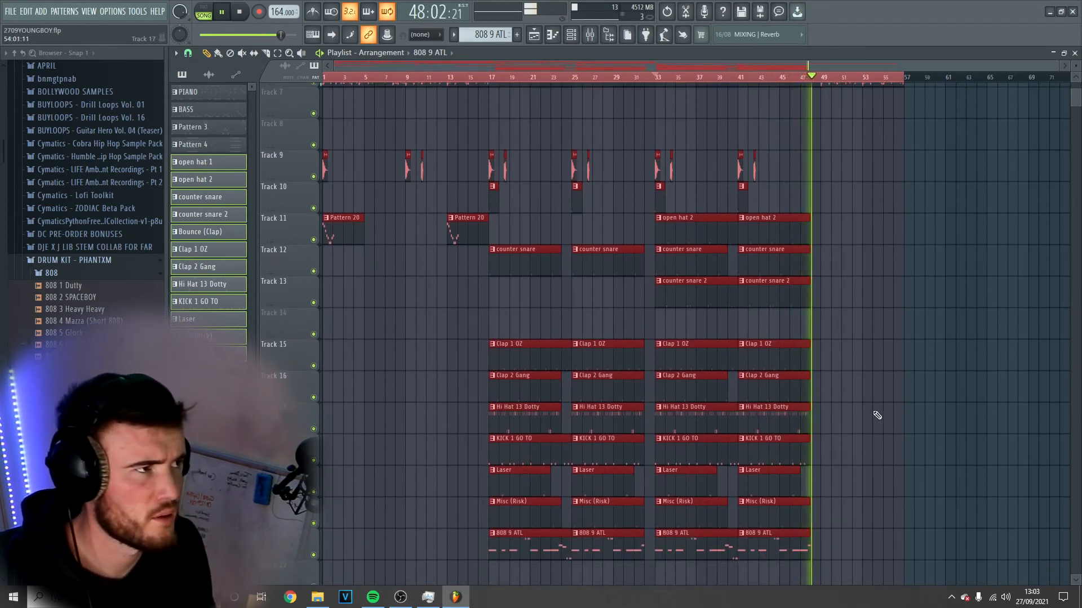